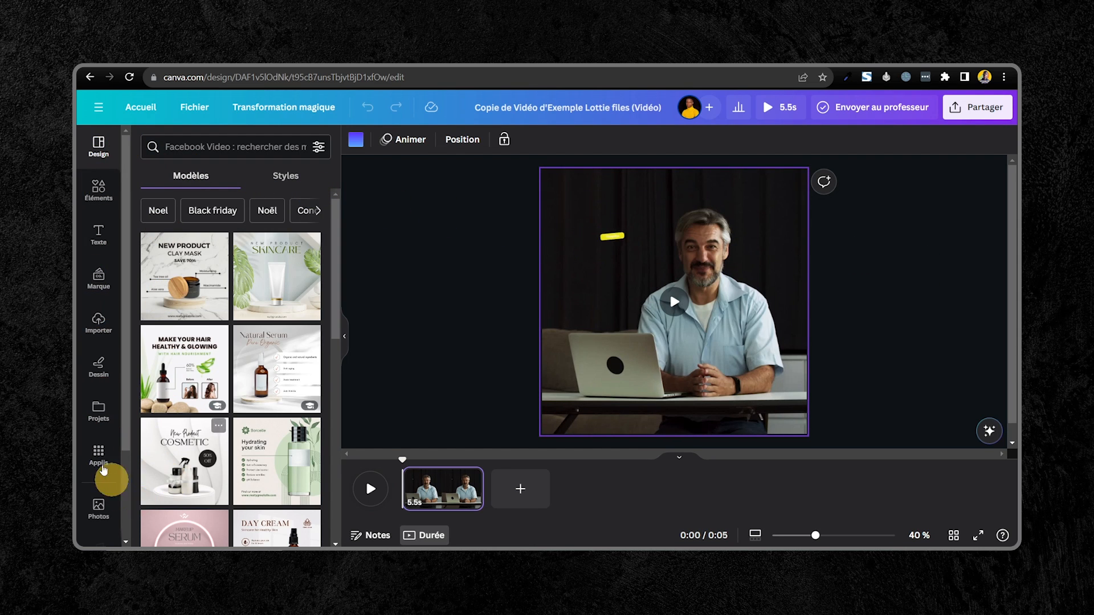
Step: Open the LottieFiles app from the featured apps after reviewing its description and permissions
{"action": "left_click", "coordinate": [101, 456]}
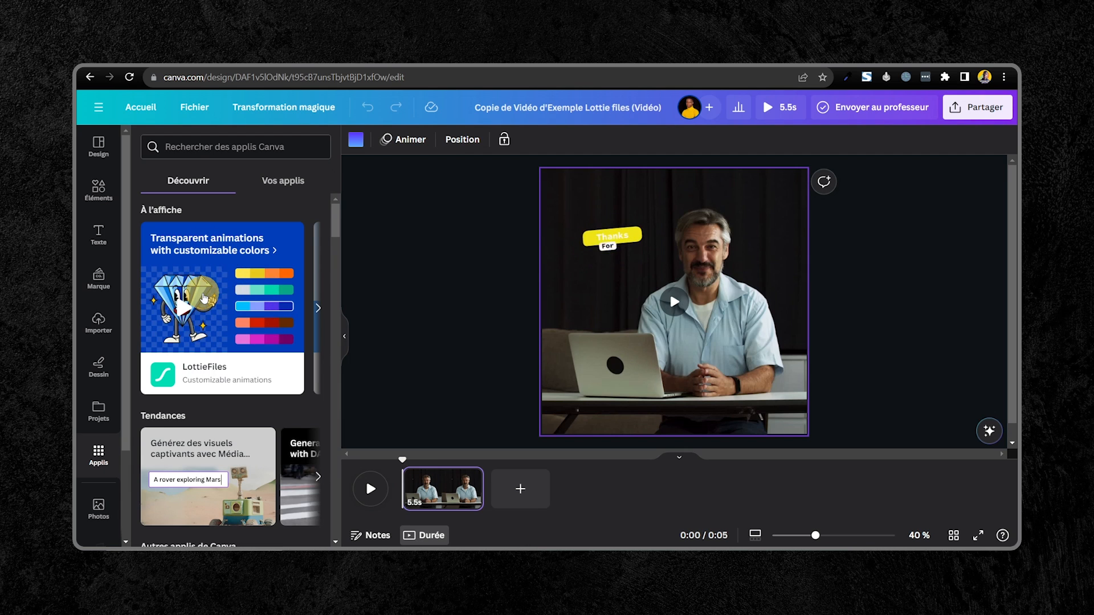
{"action": "left_click", "coordinate": [203, 294]}
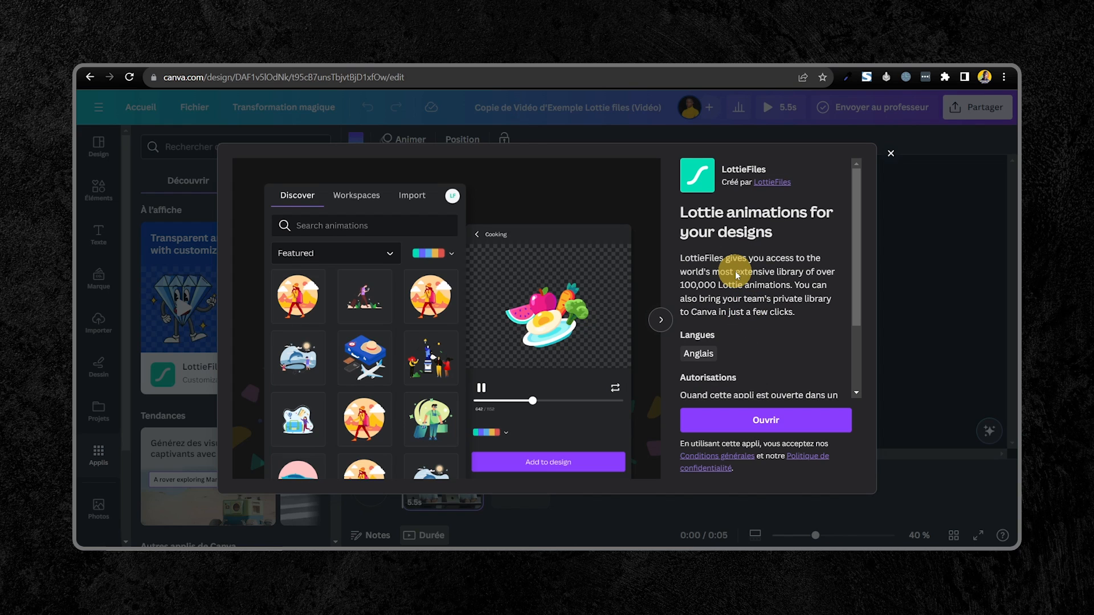
{"action": "scroll", "coordinate": [736, 276], "scroll_direction": "down", "scroll_amount": 2}
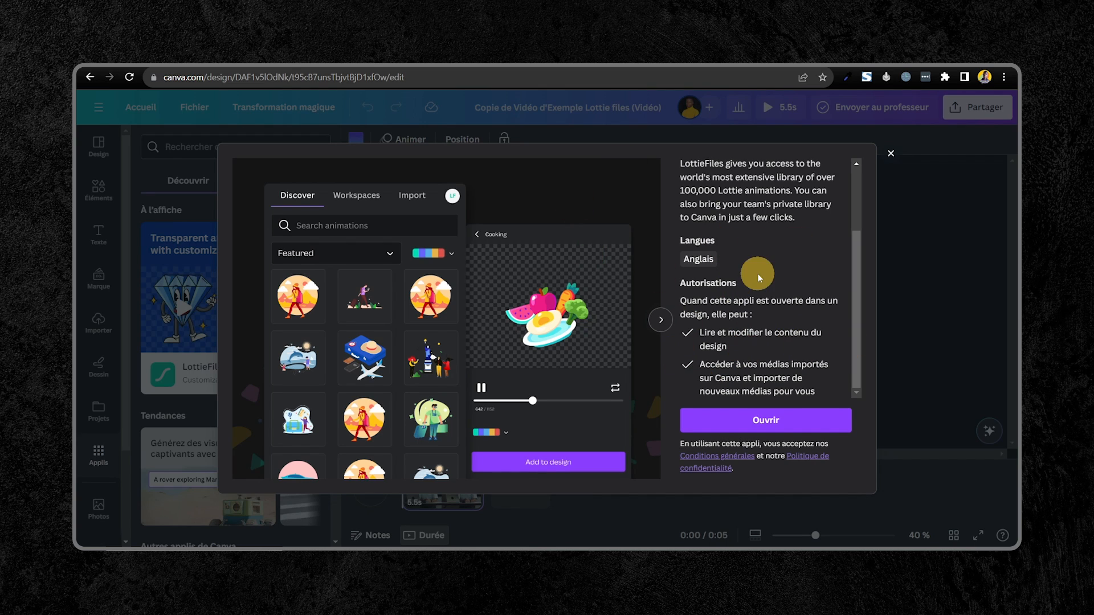
{"action": "left_click", "coordinate": [763, 420]}
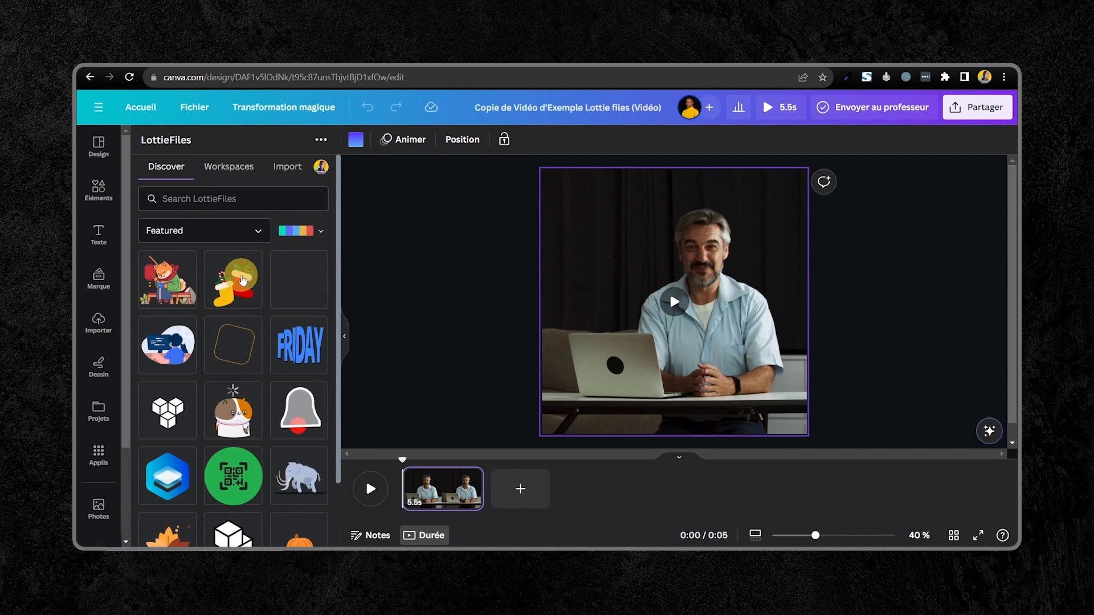
Step: Browse the featured animations offered in LottieFiles
{"action": "scroll", "coordinate": [263, 320], "scroll_direction": "down", "scroll_amount": 2}
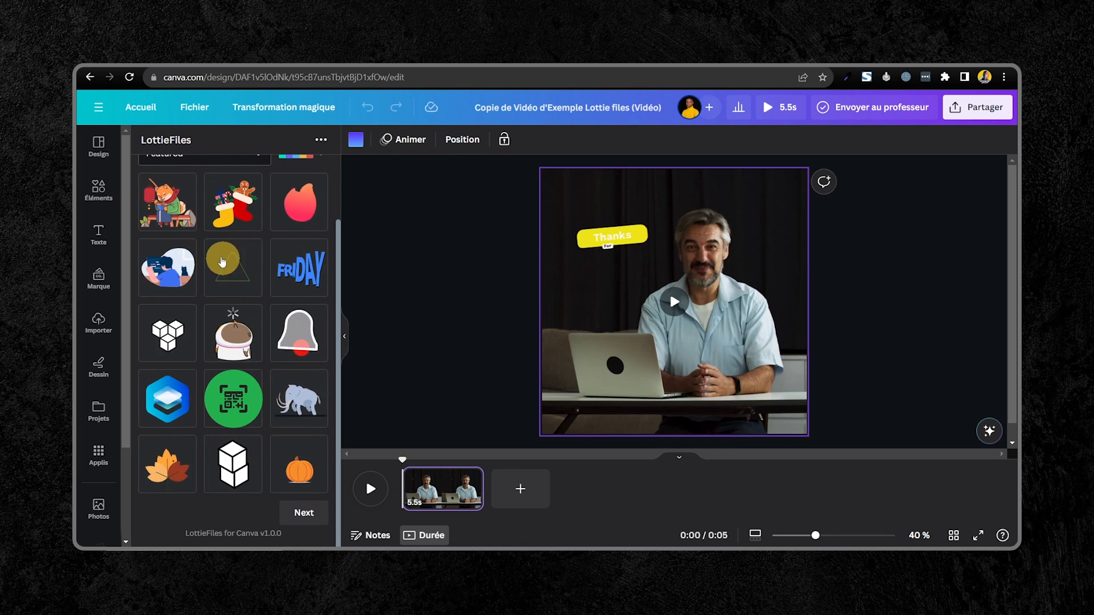
{"action": "scroll", "coordinate": [245, 176], "scroll_direction": "up", "scroll_amount": 2}
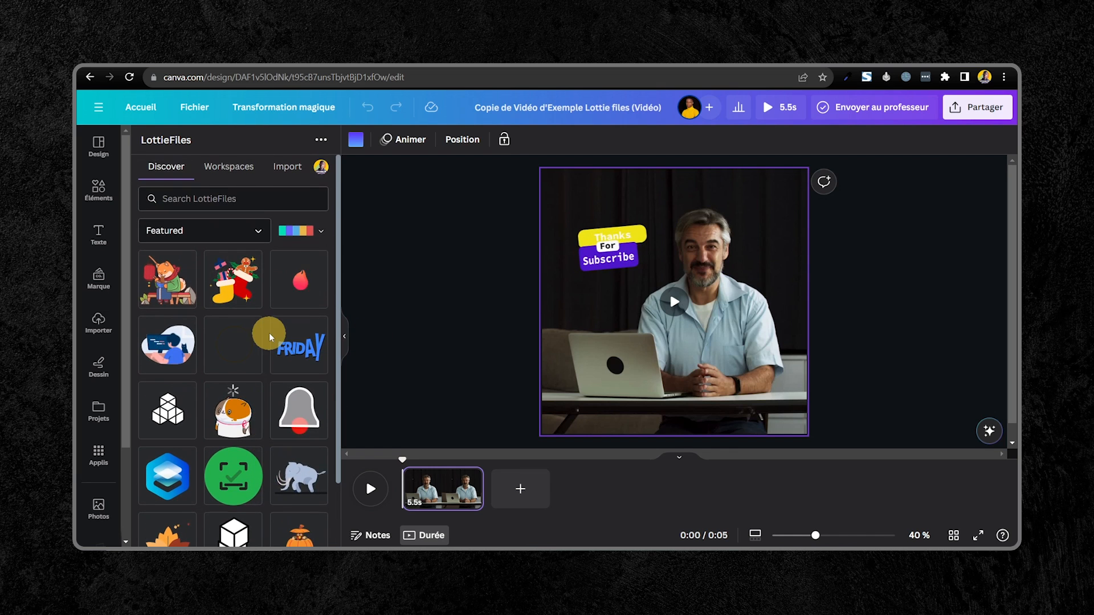
{"action": "scroll", "coordinate": [269, 332], "scroll_direction": "down", "scroll_amount": 2}
{"action": "scroll", "coordinate": [257, 316], "scroll_direction": "up", "scroll_amount": 2}
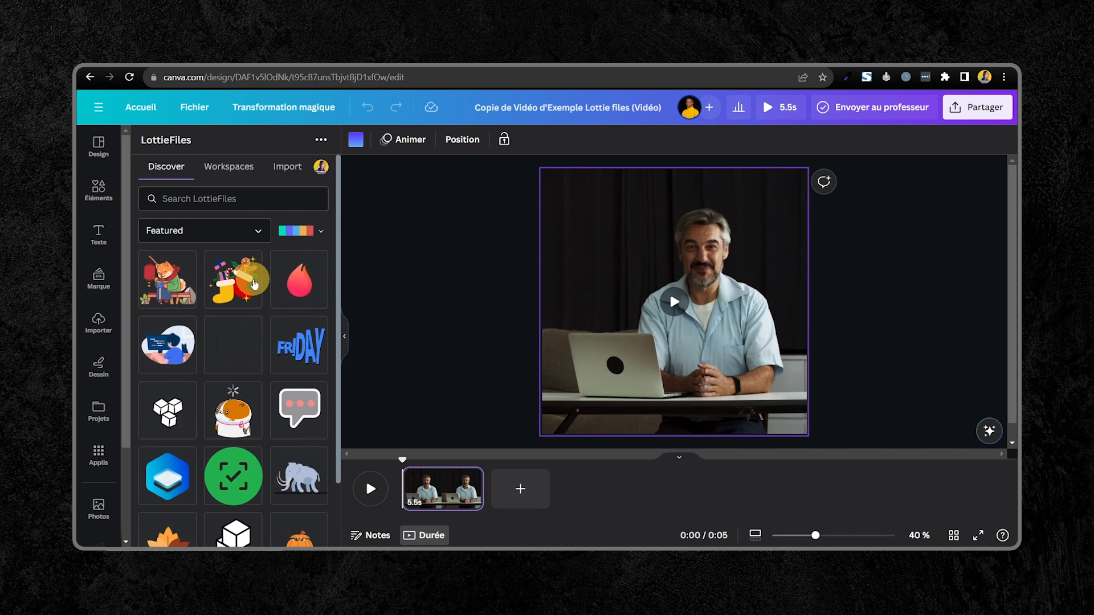
{"action": "scroll", "coordinate": [256, 319], "scroll_direction": "down", "scroll_amount": 2}
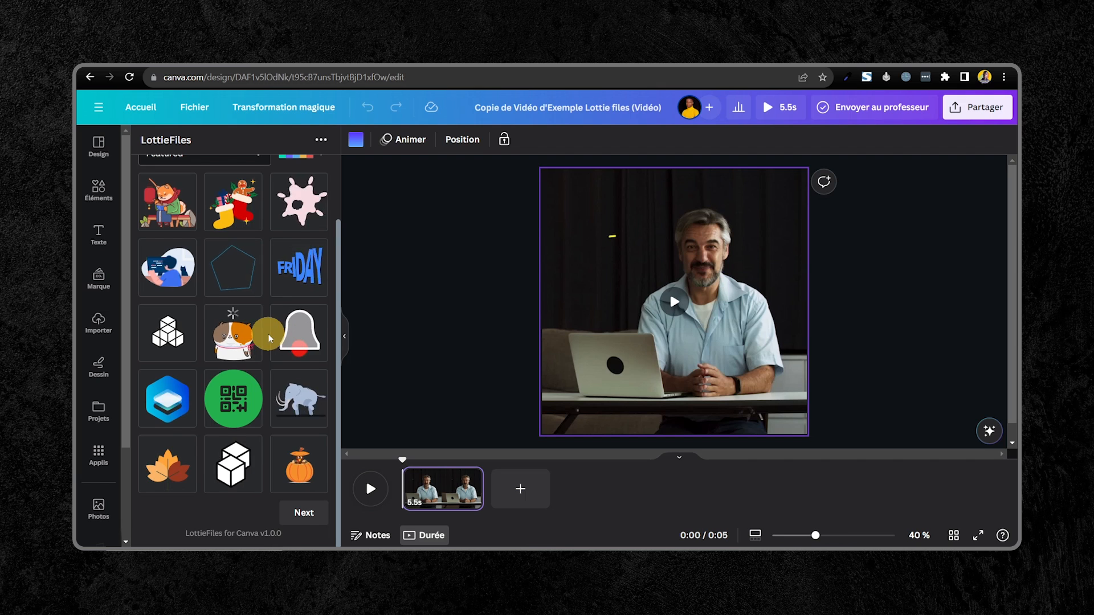
{"action": "scroll", "coordinate": [263, 399], "scroll_direction": "up", "scroll_amount": 2}
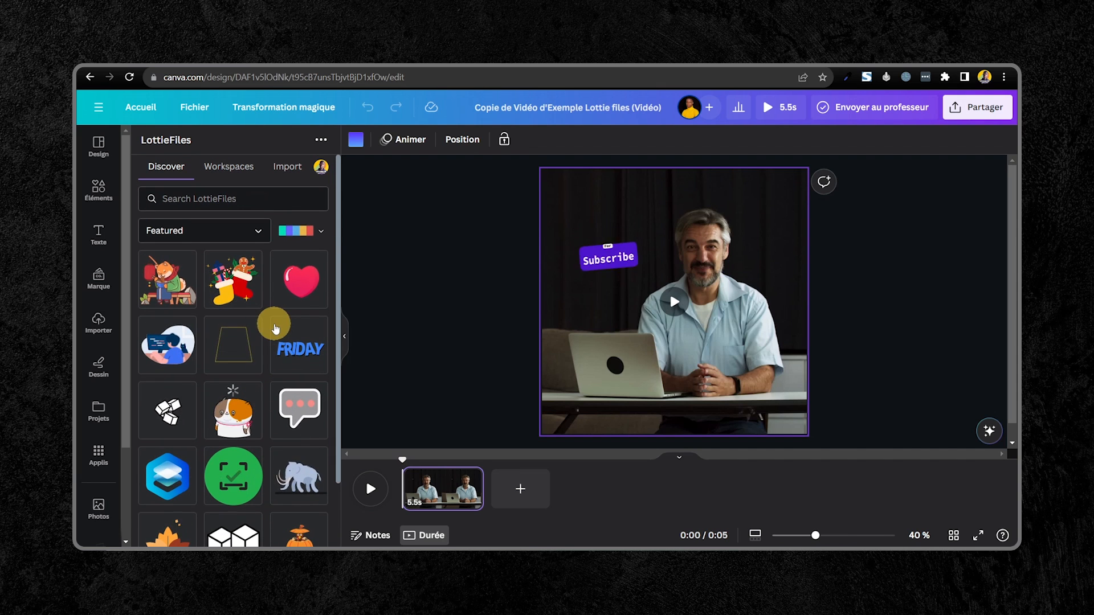
{"action": "scroll", "coordinate": [162, 257], "scroll_direction": "down", "scroll_amount": 2}
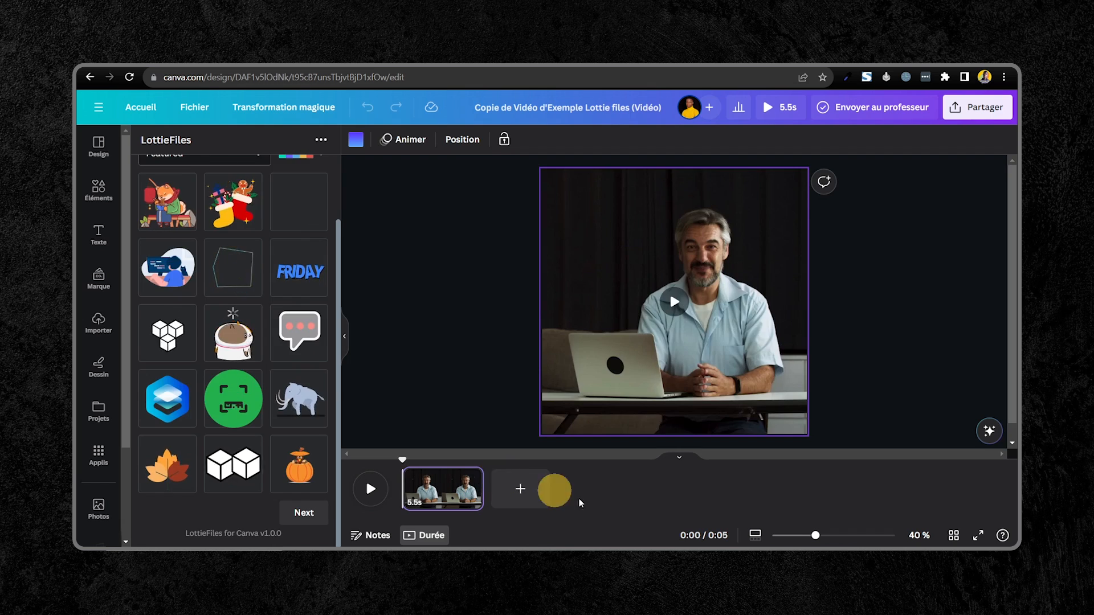
Step: Add a new page after the video page and preview the young programmers animation, returning to the animation list
{"action": "left_click", "coordinate": [538, 489]}
{"action": "scroll", "coordinate": [183, 342], "scroll_direction": "up", "scroll_amount": 2}
{"action": "left_click", "coordinate": [184, 342]}
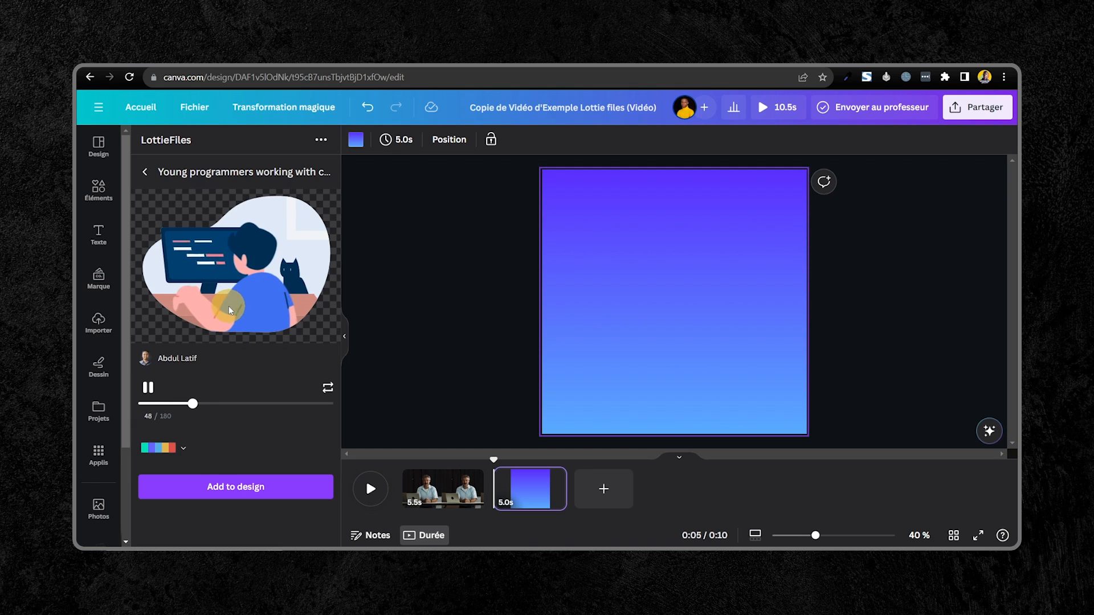
{"action": "left_click", "coordinate": [144, 173]}
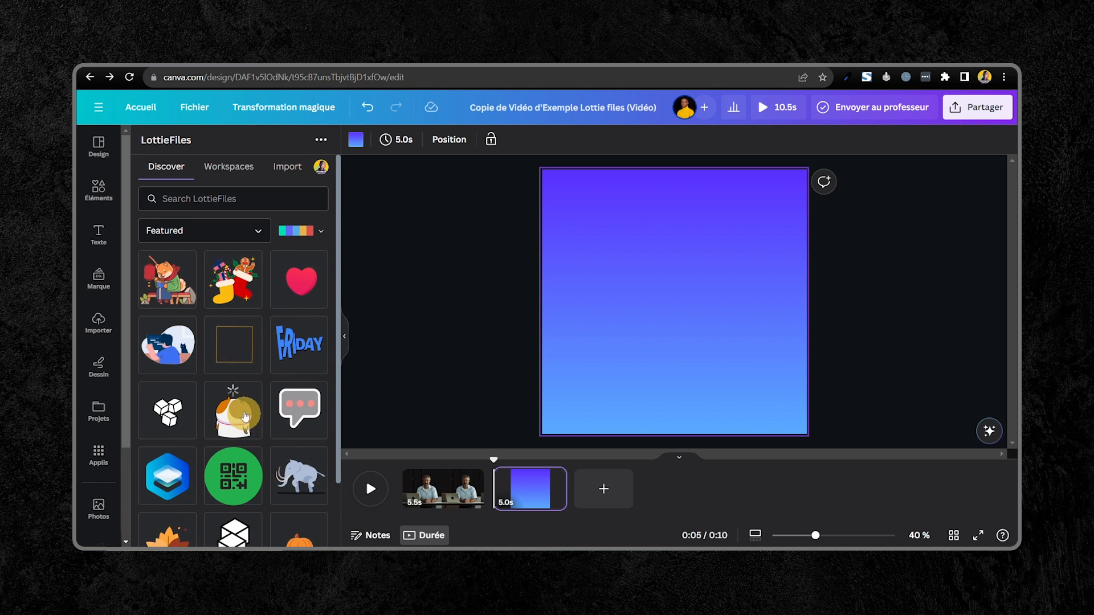
Step: Search the LottieFiles library for "info" animations
{"action": "scroll", "coordinate": [239, 342], "scroll_direction": "down", "scroll_amount": 2}
{"action": "scroll", "coordinate": [245, 330], "scroll_direction": "up", "scroll_amount": 2}
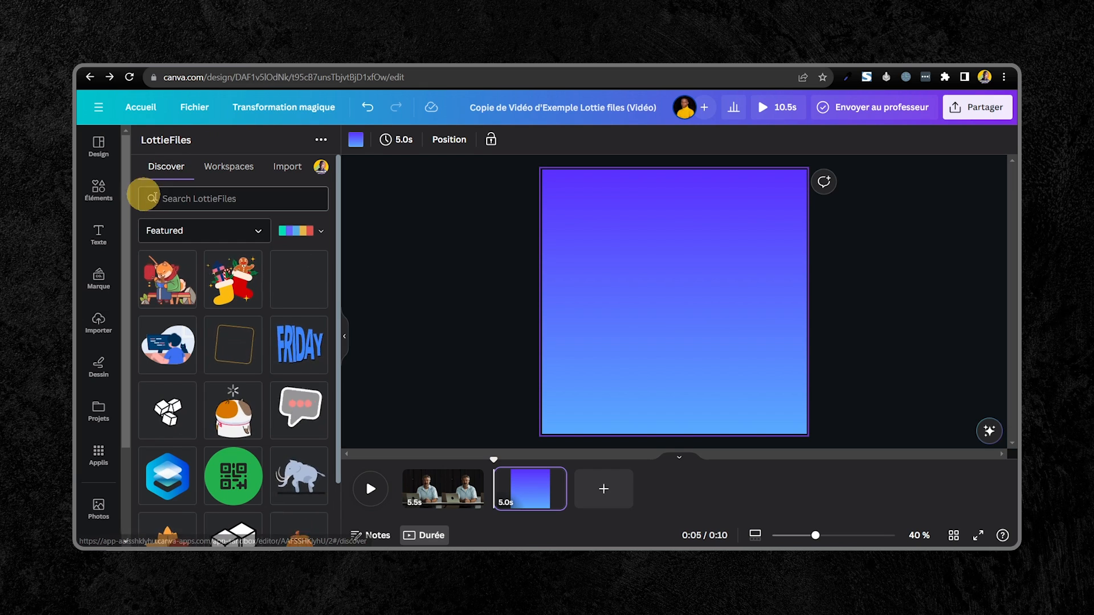
{"action": "left_click", "coordinate": [208, 198]}
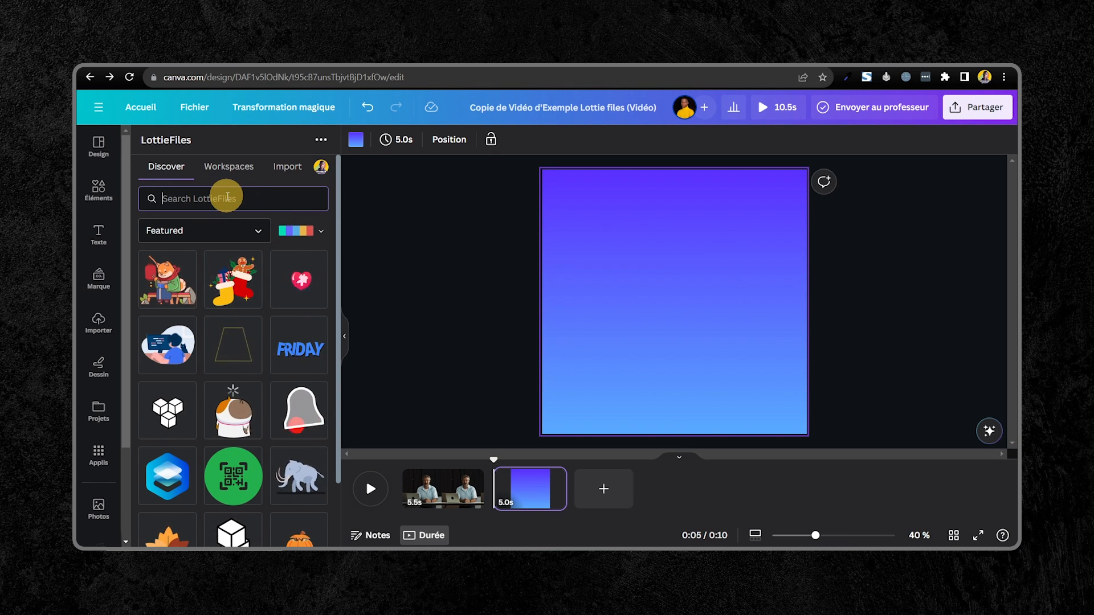
{"action": "type", "text": "info"}
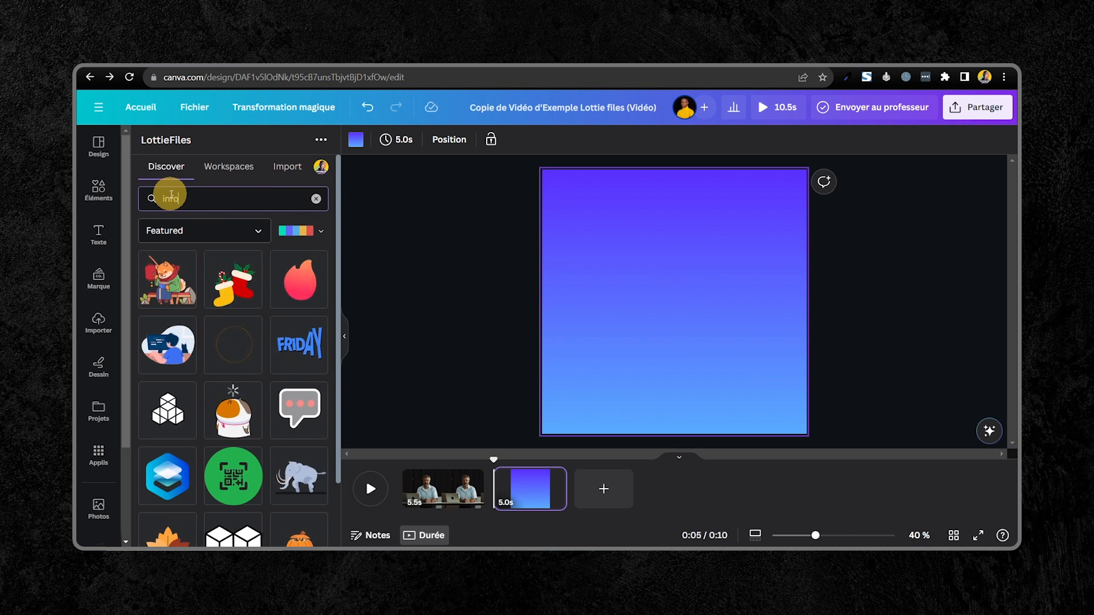
{"action": "key", "text": "Return"}
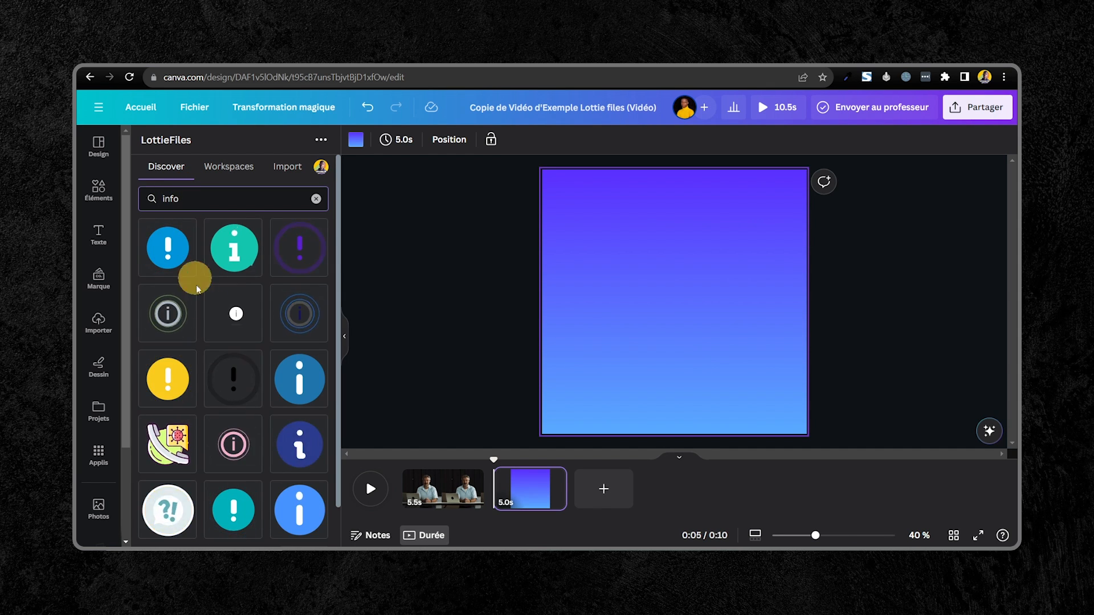
Step: Look through the "info" animations and clear the search
{"action": "scroll", "coordinate": [267, 416], "scroll_direction": "down", "scroll_amount": 2}
{"action": "scroll", "coordinate": [256, 353], "scroll_direction": "up", "scroll_amount": 2}
{"action": "scroll", "coordinate": [244, 308], "scroll_direction": "down", "scroll_amount": 2}
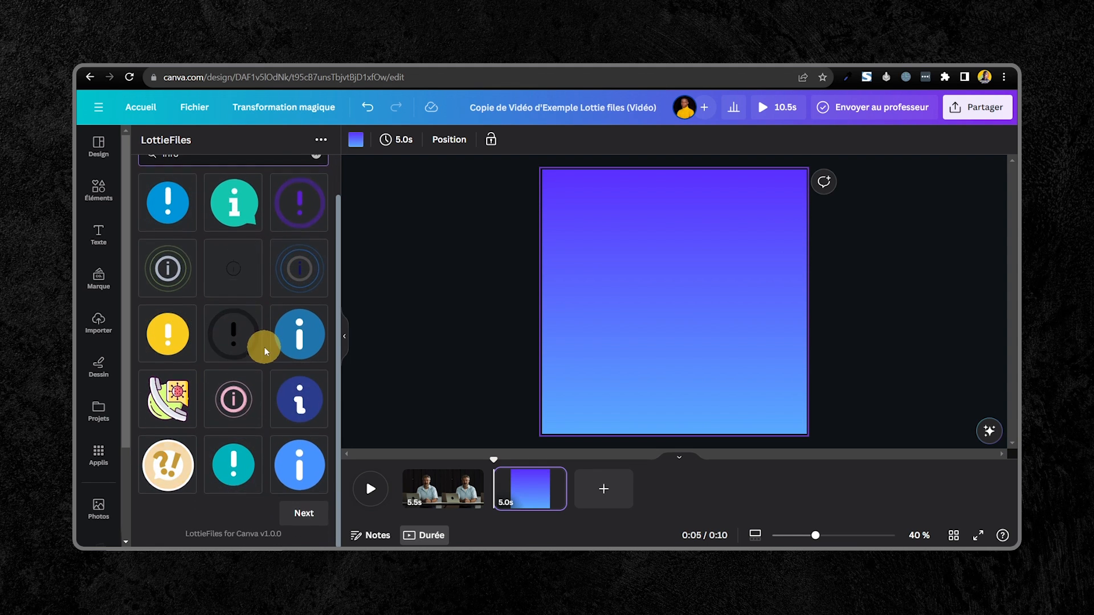
{"action": "scroll", "coordinate": [264, 342], "scroll_direction": "up", "scroll_amount": 2}
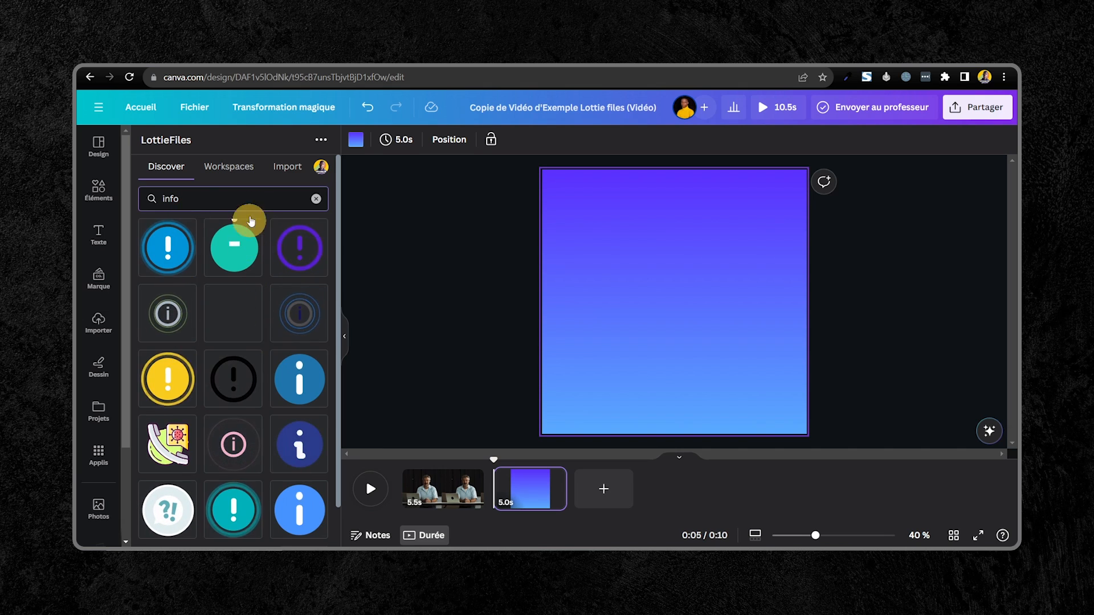
{"action": "left_click", "coordinate": [315, 200]}
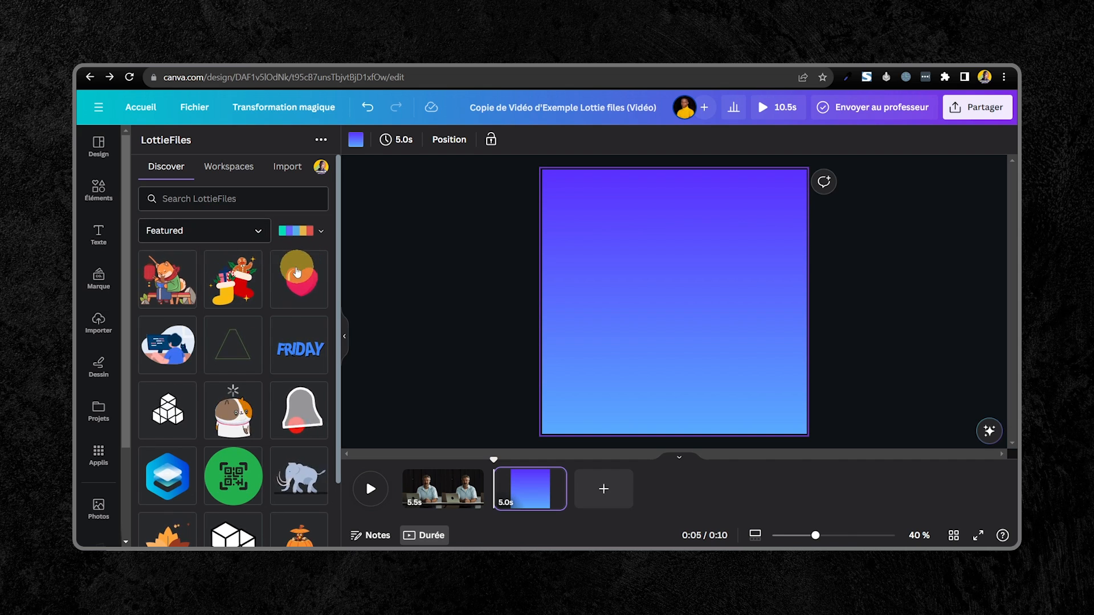
Step: Show the Popular animations and switch the listing to Recent
{"action": "scroll", "coordinate": [267, 396], "scroll_direction": "down", "scroll_amount": 2}
{"action": "scroll", "coordinate": [224, 234], "scroll_direction": "up", "scroll_amount": 2}
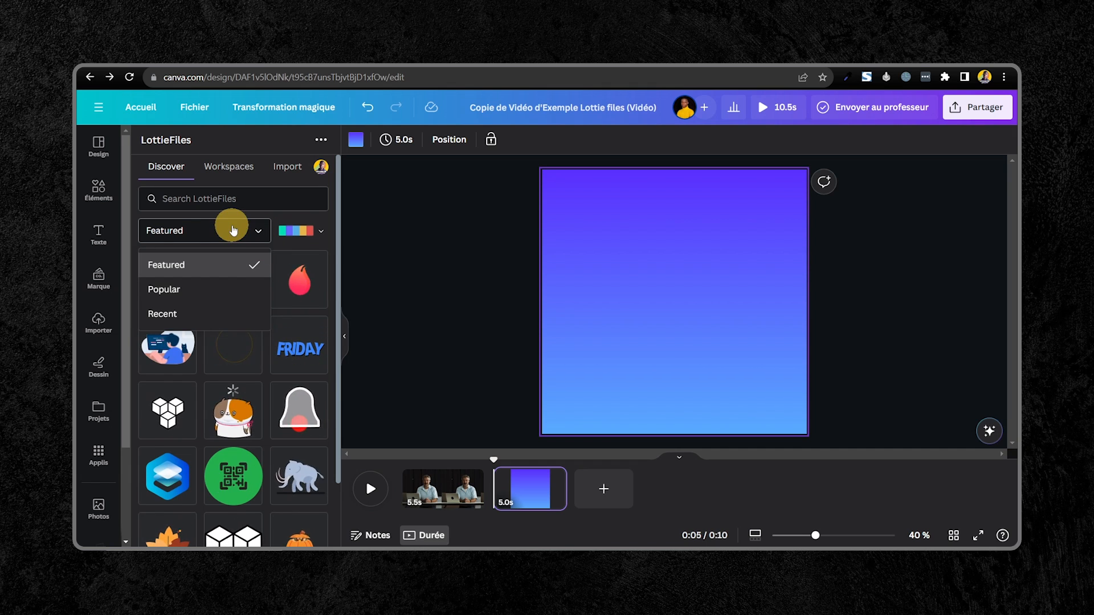
{"action": "left_click", "coordinate": [200, 291]}
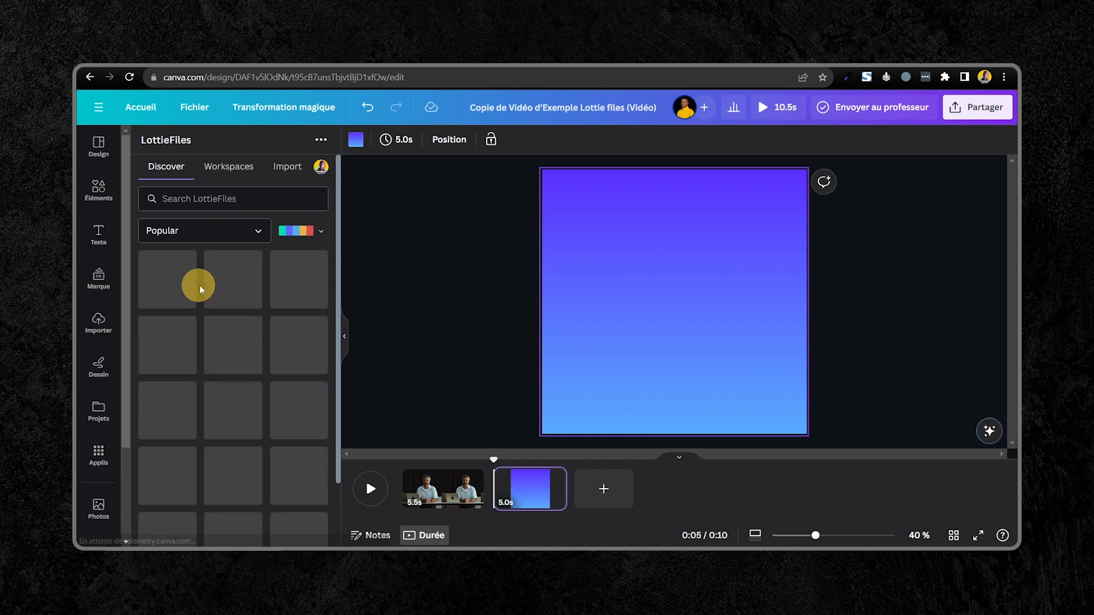
{"action": "left_click", "coordinate": [220, 234]}
{"action": "left_click", "coordinate": [202, 313]}
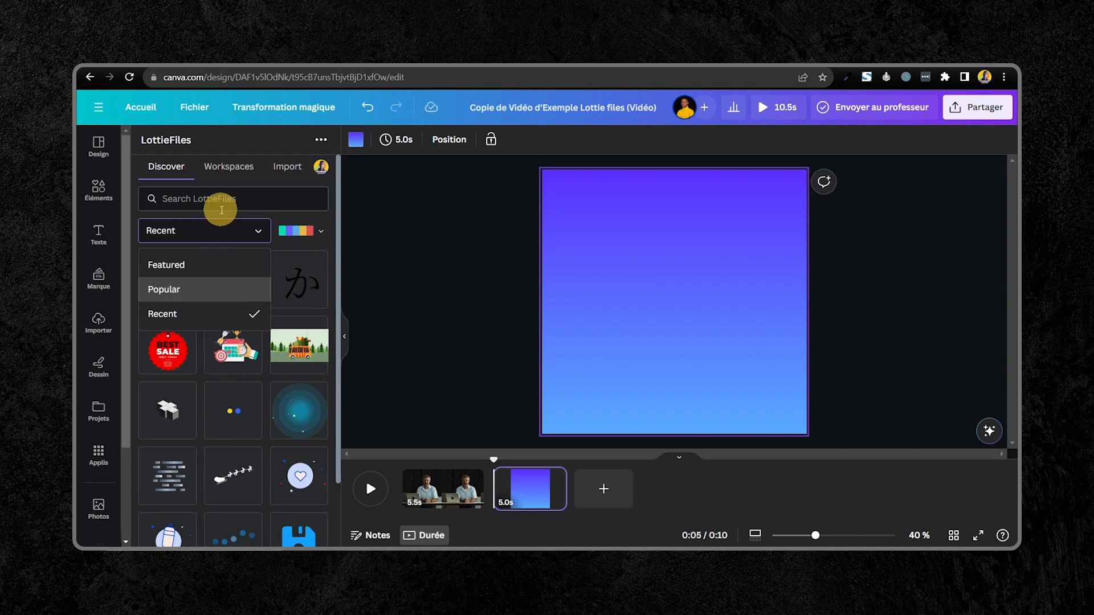
{"action": "left_click", "coordinate": [226, 314]}
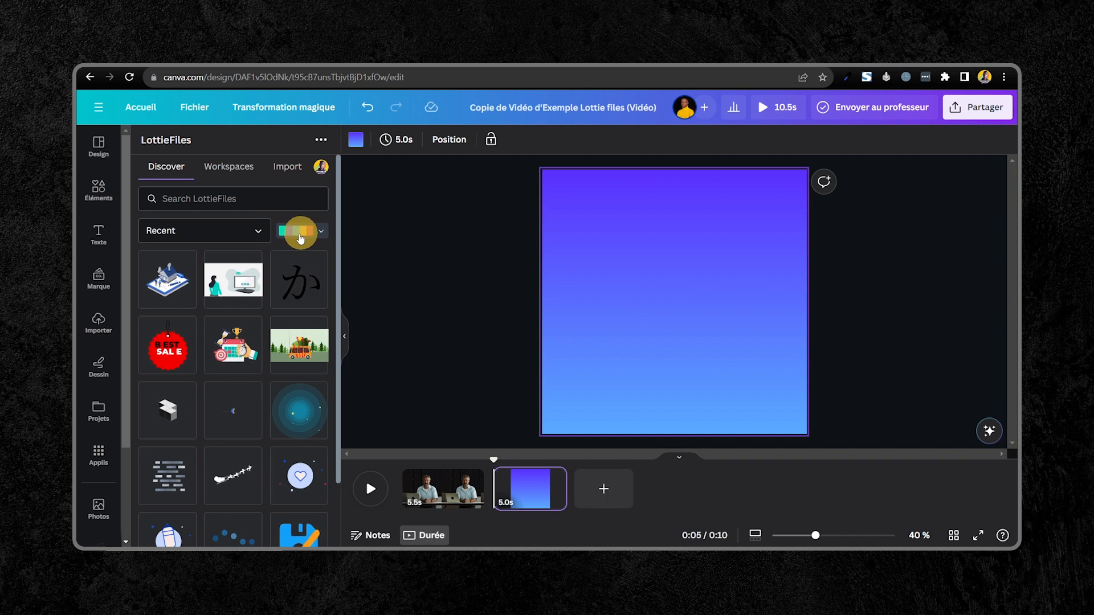
Step: Apply the preset palette of cyan, lavender, blue and dark green to the animation list
{"action": "left_click", "coordinate": [322, 231]}
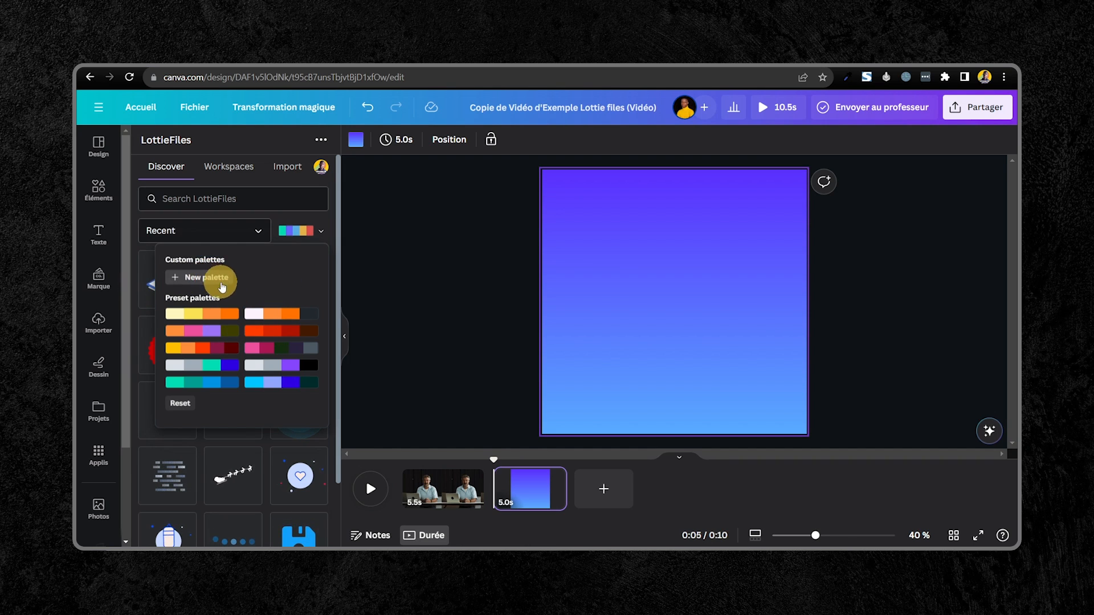
{"action": "left_click", "coordinate": [283, 382]}
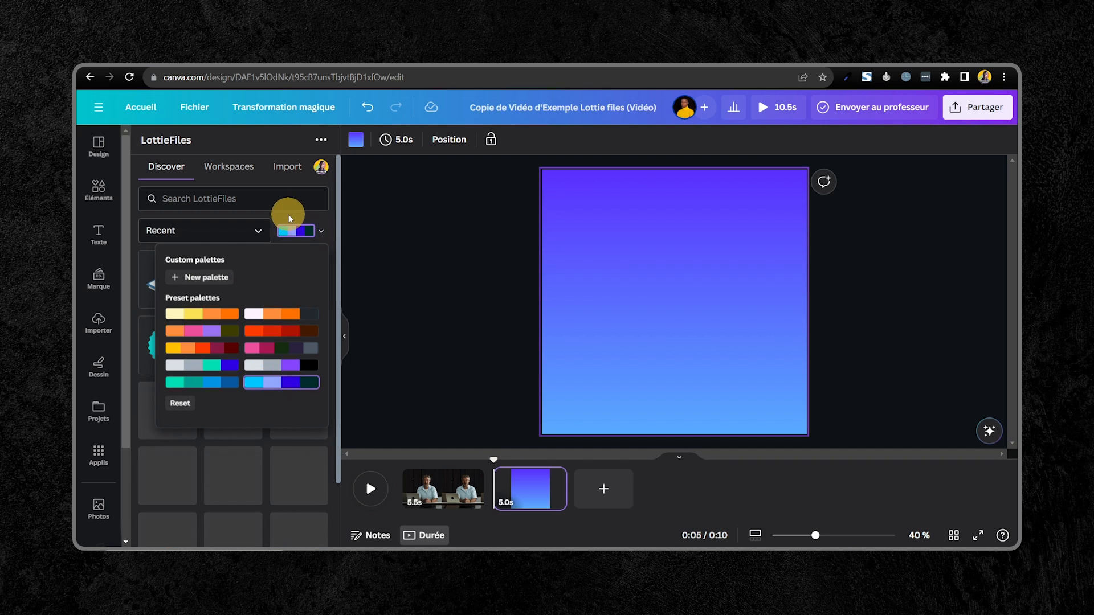
{"action": "left_click", "coordinate": [288, 215]}
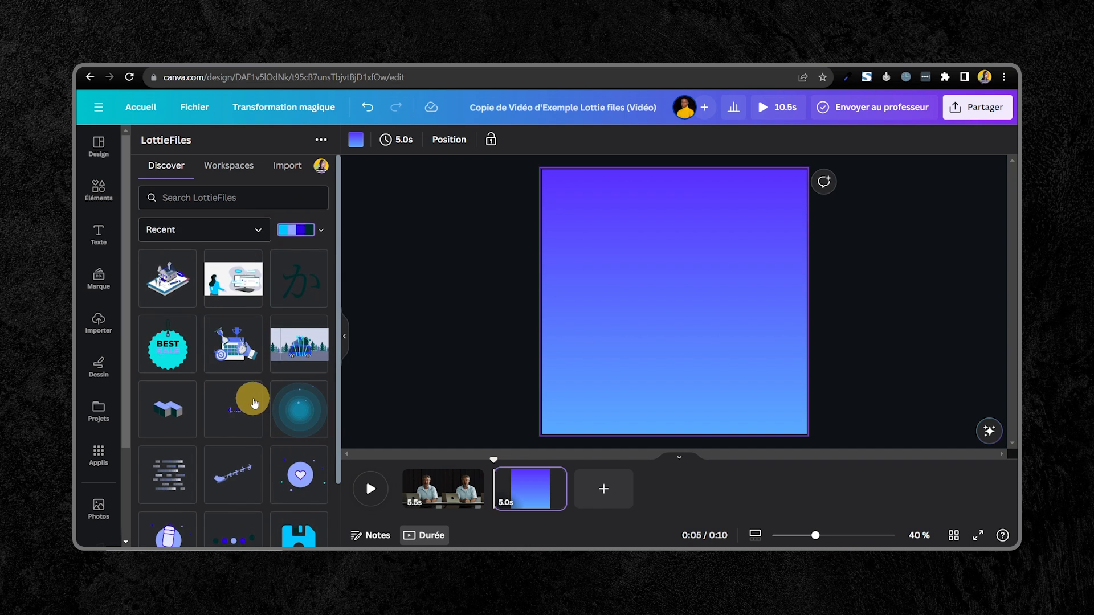
Step: Examine how the chosen palette recolours the recent animations
{"action": "scroll", "coordinate": [268, 433], "scroll_direction": "down", "scroll_amount": 3}
{"action": "scroll", "coordinate": [239, 376], "scroll_direction": "up", "scroll_amount": 3}
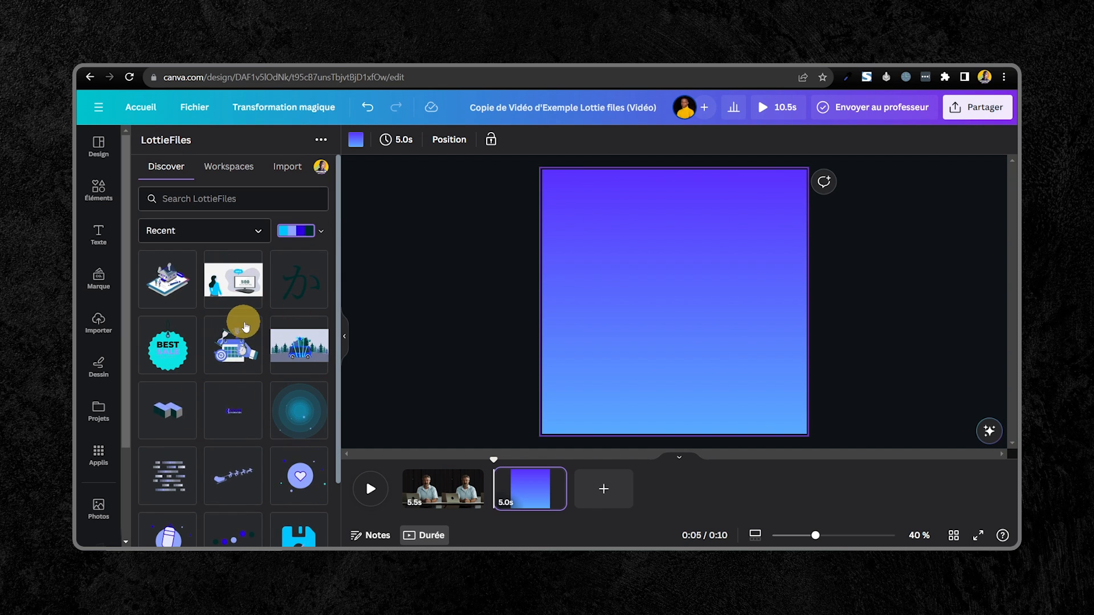
{"action": "scroll", "coordinate": [268, 237], "scroll_direction": "down", "scroll_amount": 1}
{"action": "scroll", "coordinate": [267, 237], "scroll_direction": "up", "scroll_amount": 1}
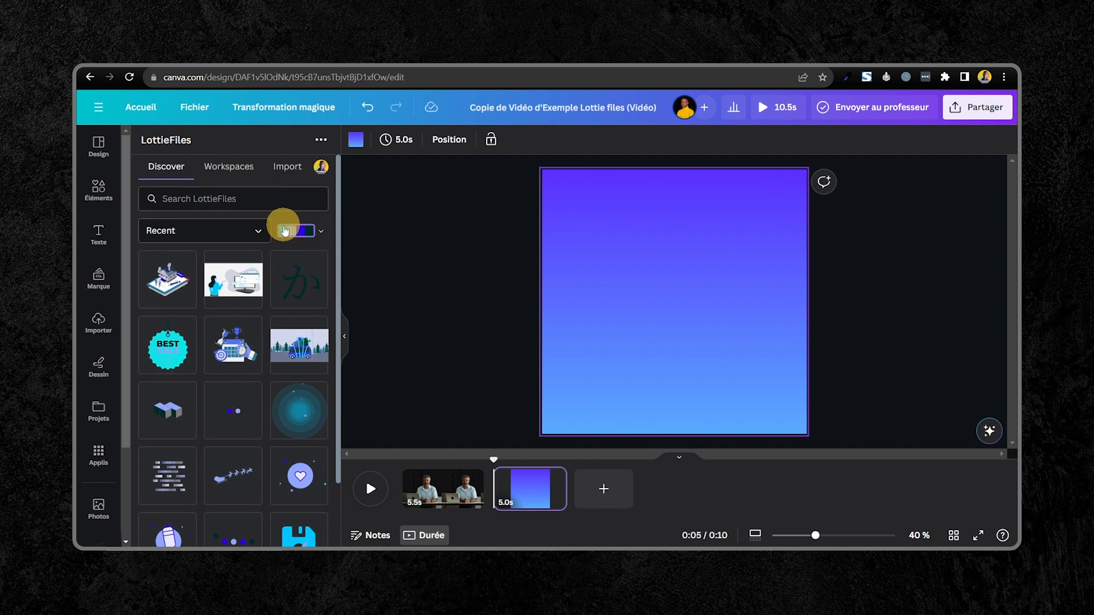
{"action": "left_click", "coordinate": [289, 230]}
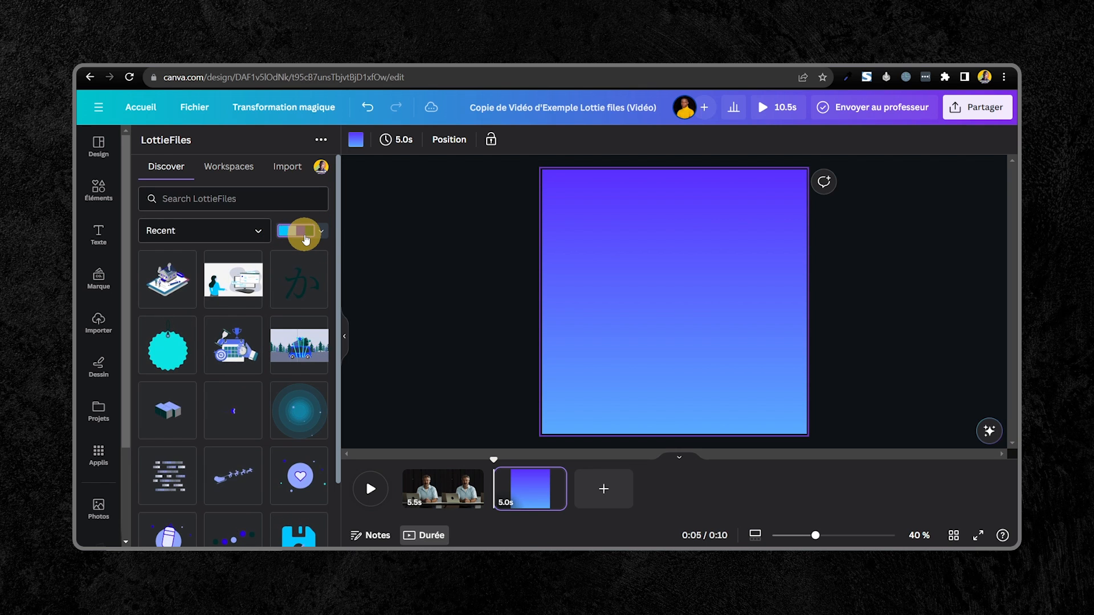
{"action": "left_click", "coordinate": [305, 237]}
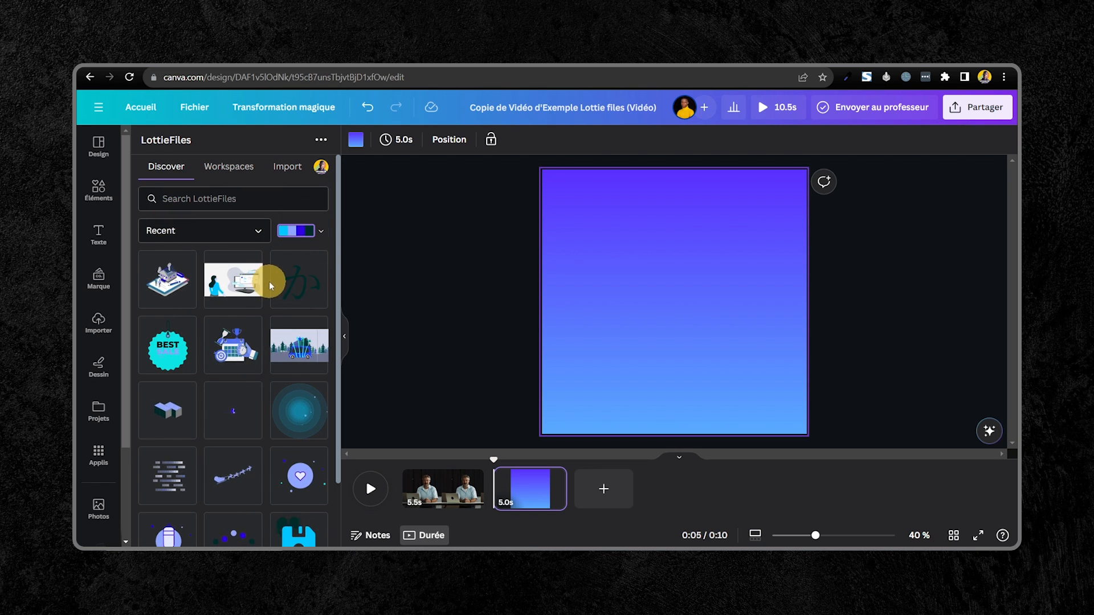
{"action": "scroll", "coordinate": [270, 287], "scroll_direction": "down", "scroll_amount": 2}
{"action": "scroll", "coordinate": [272, 296], "scroll_direction": "up", "scroll_amount": 1}
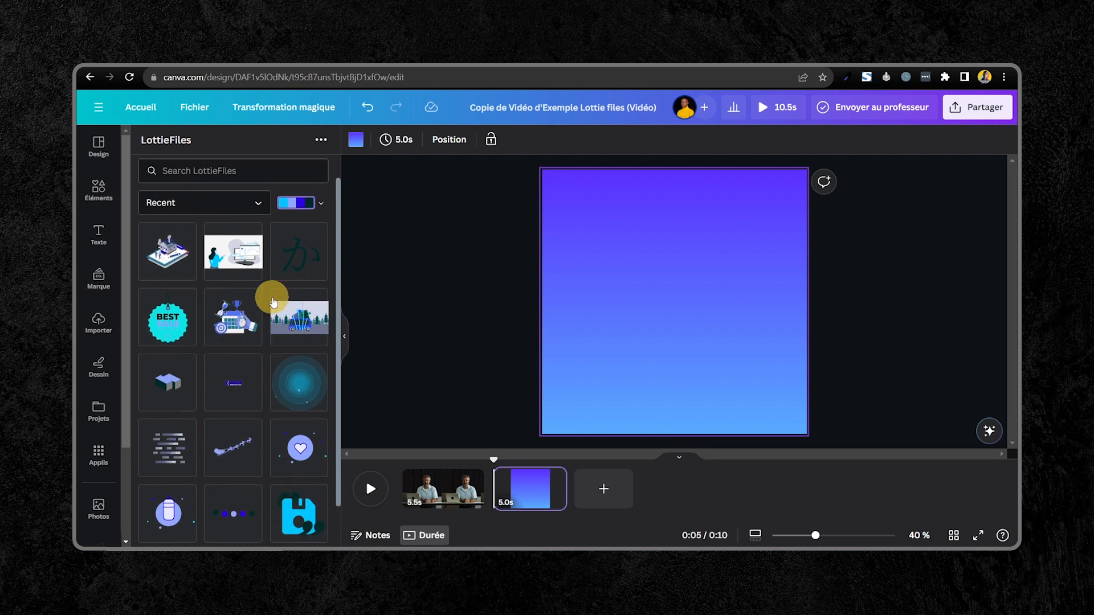
{"action": "scroll", "coordinate": [272, 296], "scroll_direction": "up", "scroll_amount": 1}
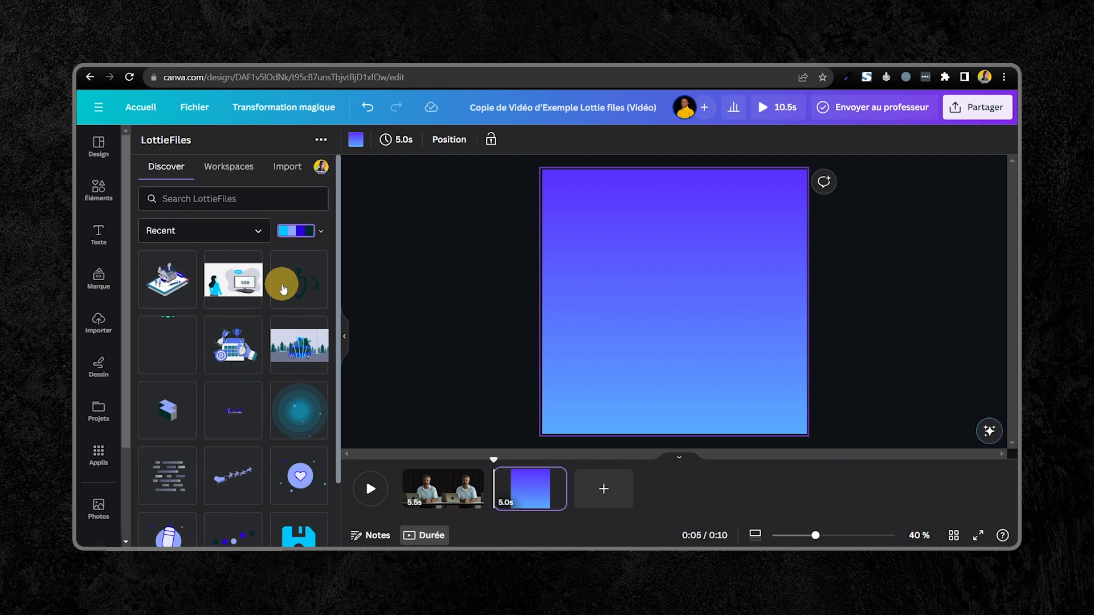
Step: Open the details of the Christmas Tree Delivery animation showing a van among fir trees
{"action": "scroll", "coordinate": [281, 274], "scroll_direction": "down", "scroll_amount": 3}
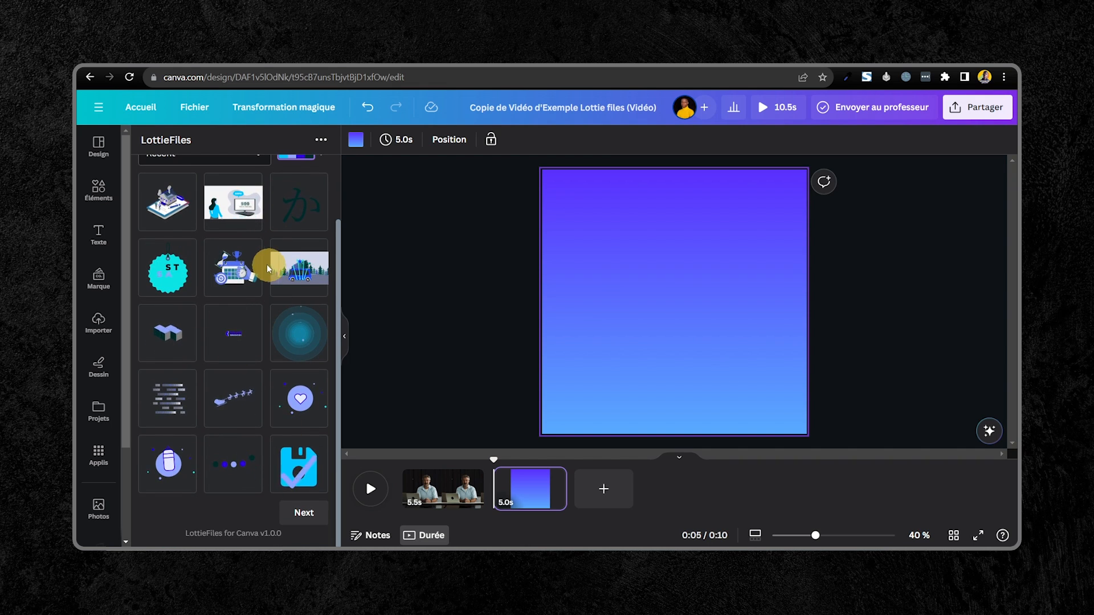
{"action": "scroll", "coordinate": [264, 264], "scroll_direction": "up", "scroll_amount": 3}
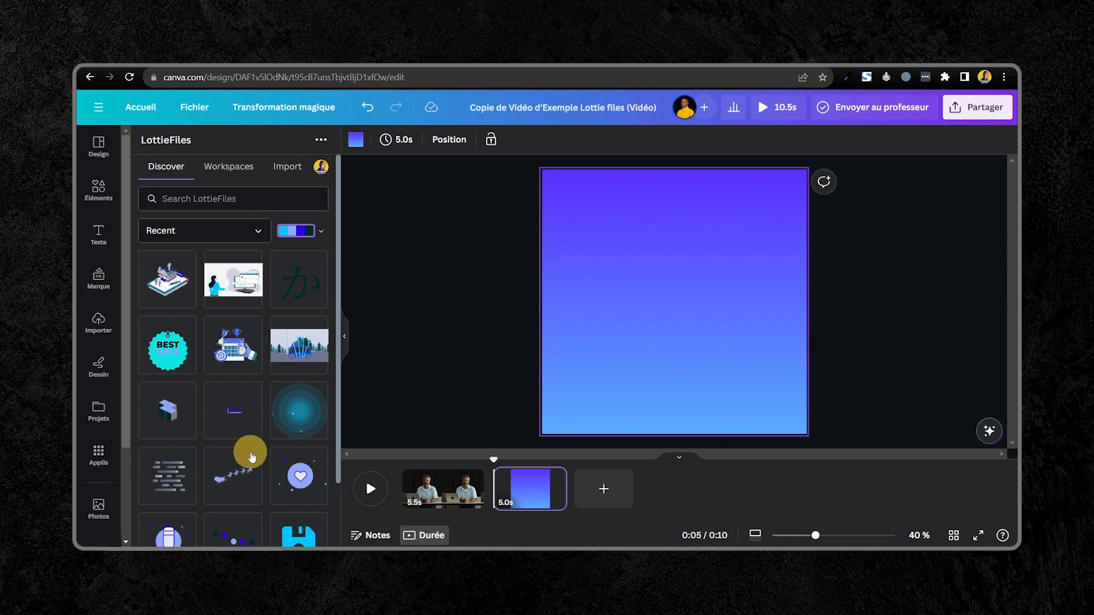
{"action": "left_click", "coordinate": [299, 353]}
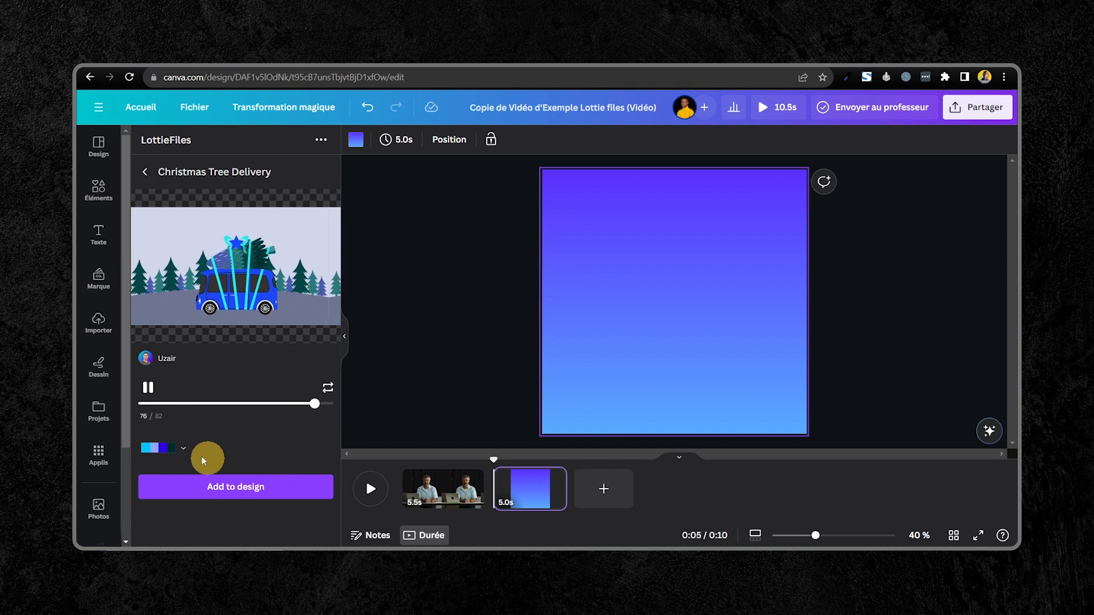
Step: Recolour the Christmas Tree Delivery animation with the preset palette of cream, yellow and two oranges
{"action": "left_click", "coordinate": [184, 451]}
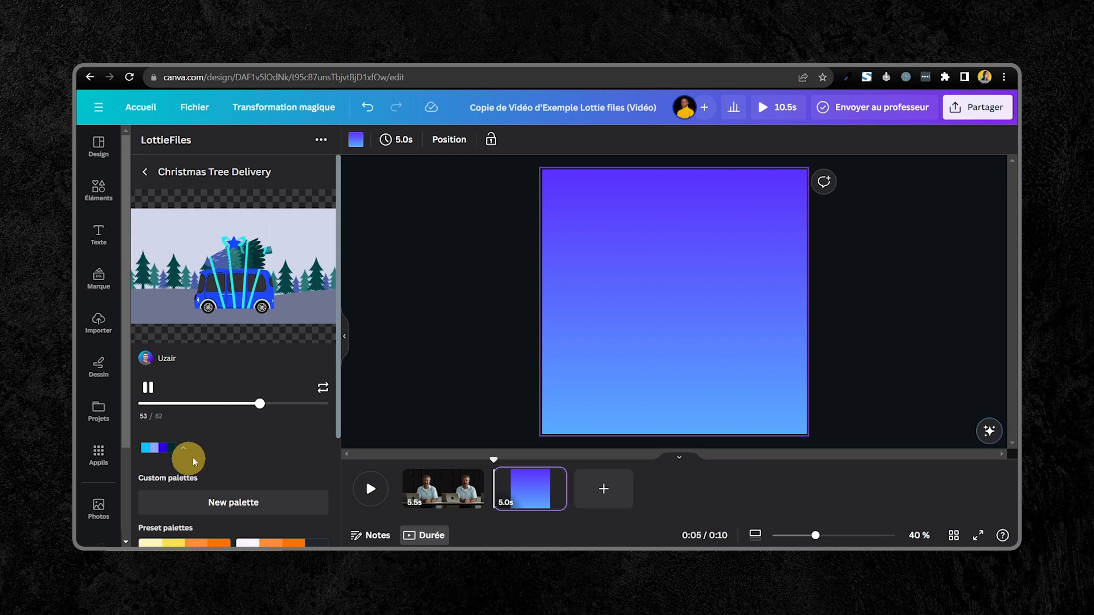
{"action": "scroll", "coordinate": [251, 454], "scroll_direction": "down", "scroll_amount": 3}
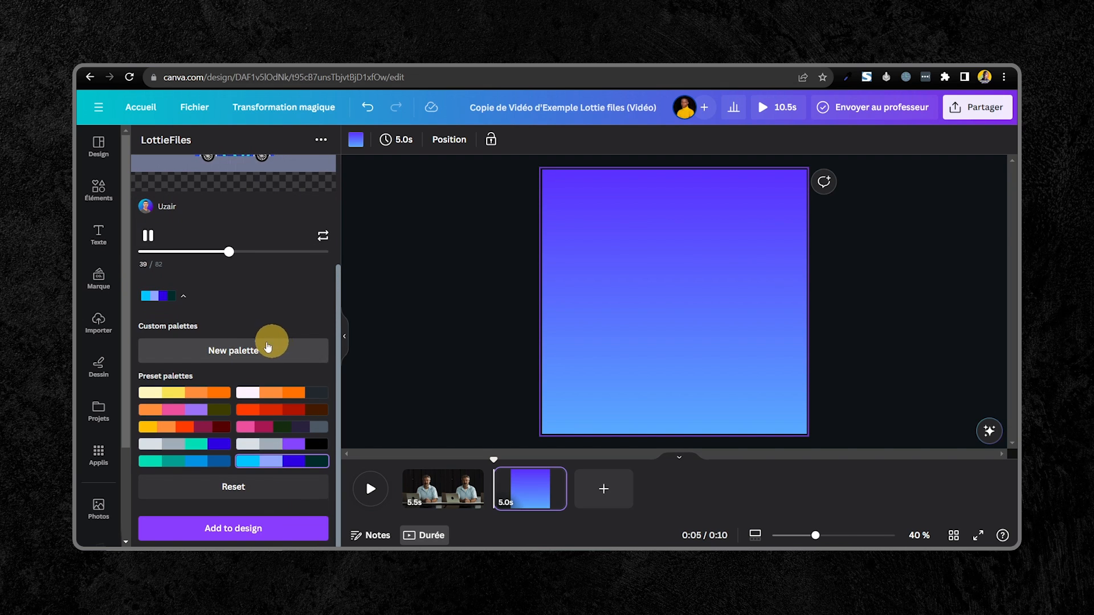
{"action": "scroll", "coordinate": [283, 356], "scroll_direction": "up", "scroll_amount": 3}
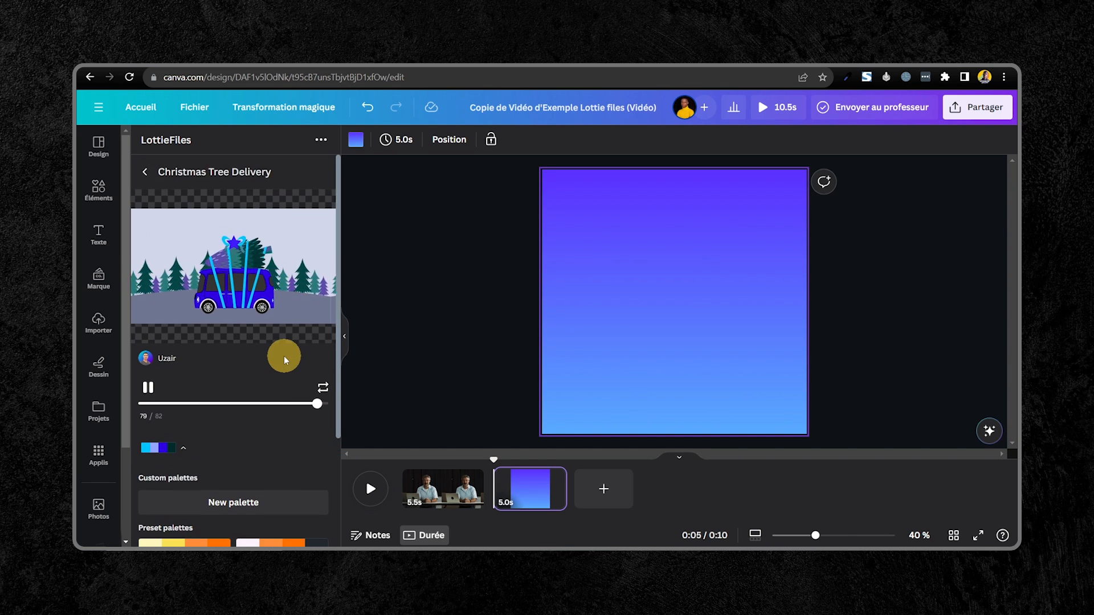
{"action": "scroll", "coordinate": [282, 357], "scroll_direction": "down", "scroll_amount": 2}
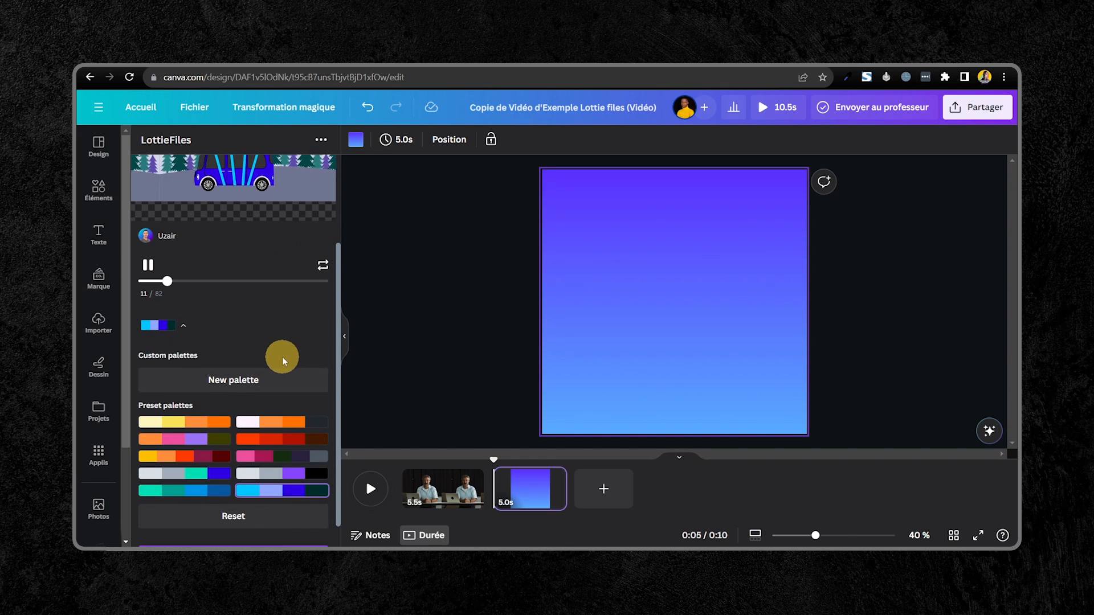
{"action": "left_click", "coordinate": [195, 423]}
{"action": "scroll", "coordinate": [289, 302], "scroll_direction": "up", "scroll_amount": 3}
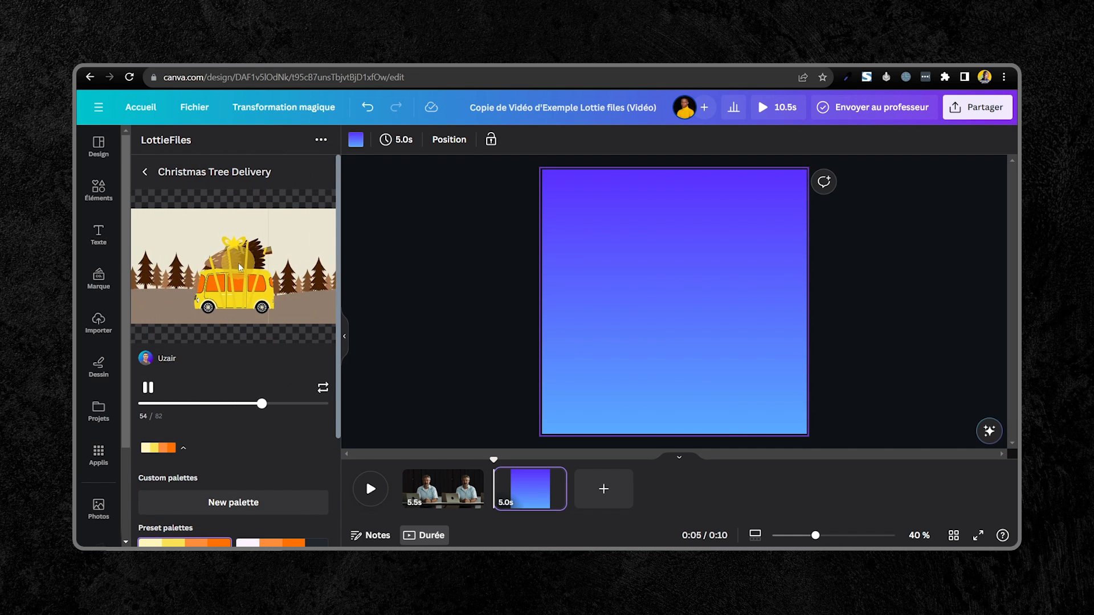
{"action": "scroll", "coordinate": [238, 296], "scroll_direction": "down", "scroll_amount": 3}
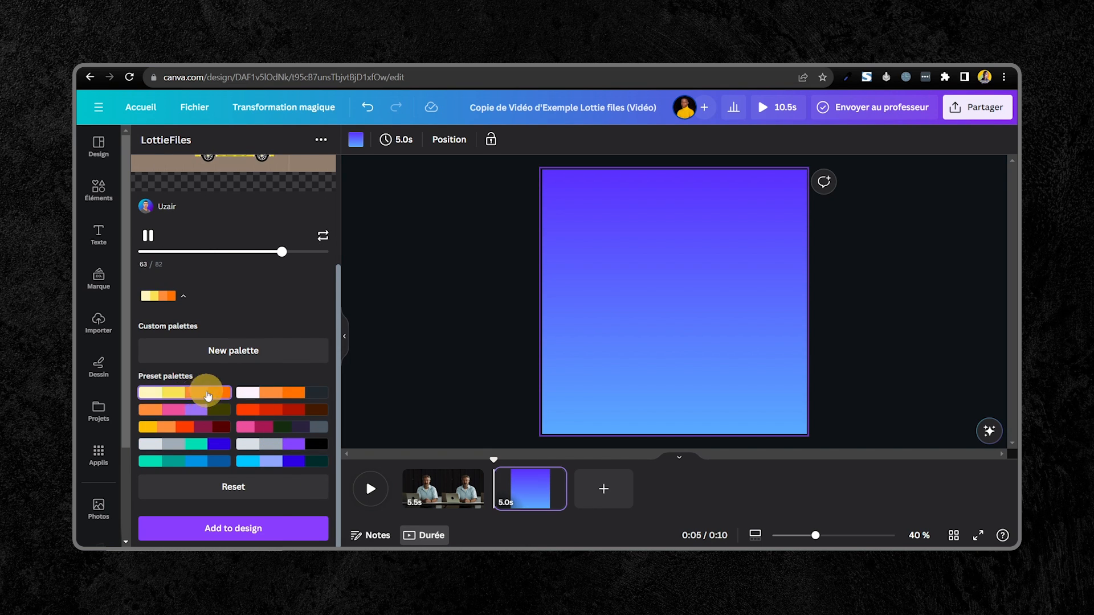
{"action": "left_click", "coordinate": [169, 393]}
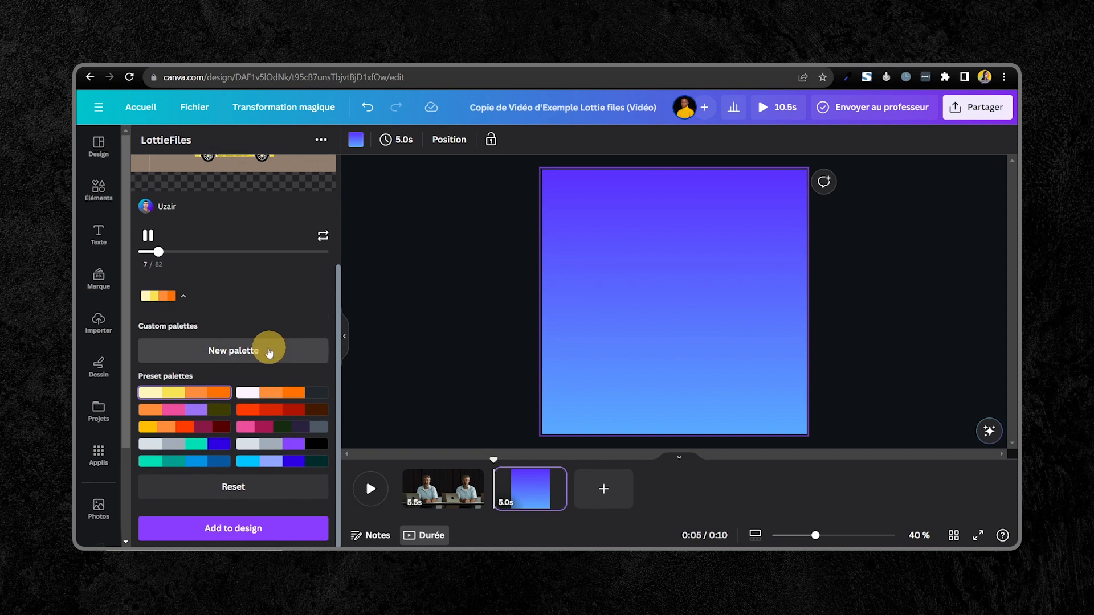
Step: Create a new custom palette for the animation and change its first colour to purple
{"action": "left_click", "coordinate": [280, 357]}
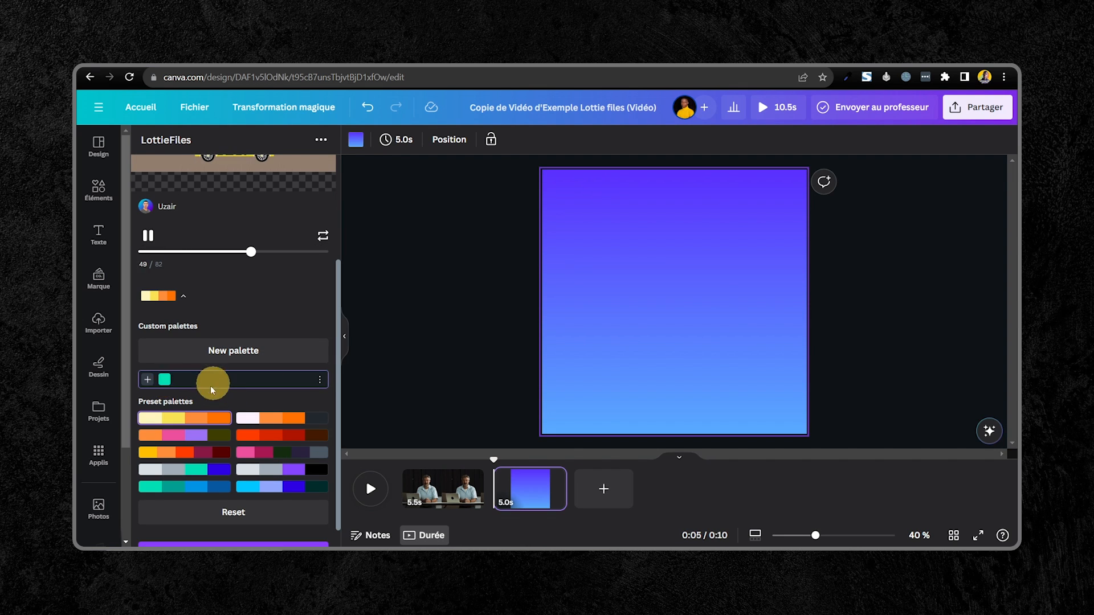
{"action": "left_click", "coordinate": [162, 378]}
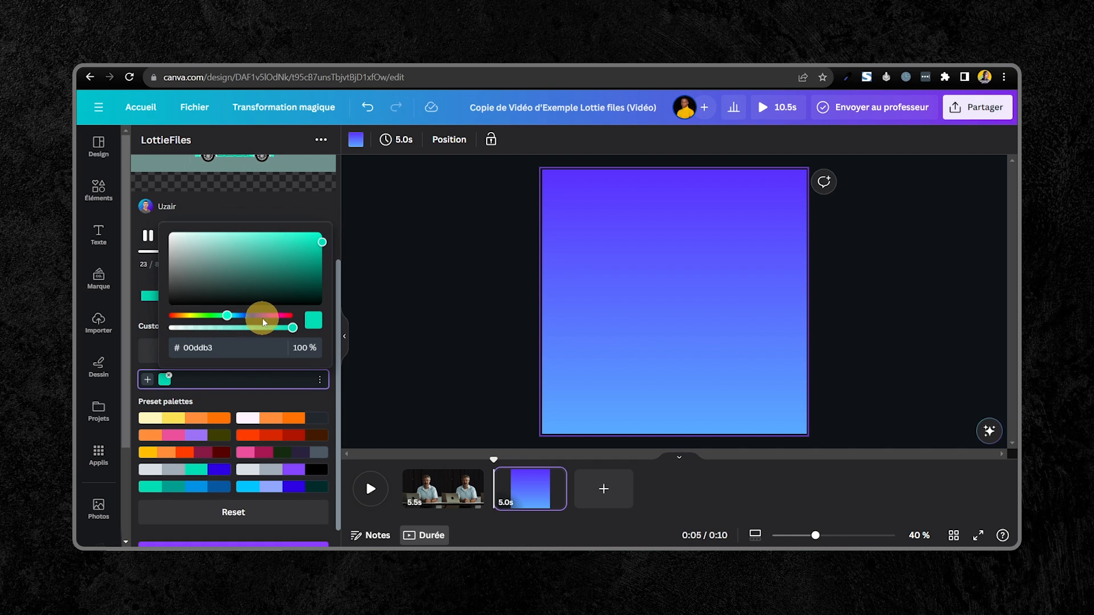
{"action": "left_click_drag", "start_coordinate": [258, 313], "coordinate": [262, 313]}
{"action": "left_click_drag", "start_coordinate": [268, 245], "coordinate": [260, 237]}
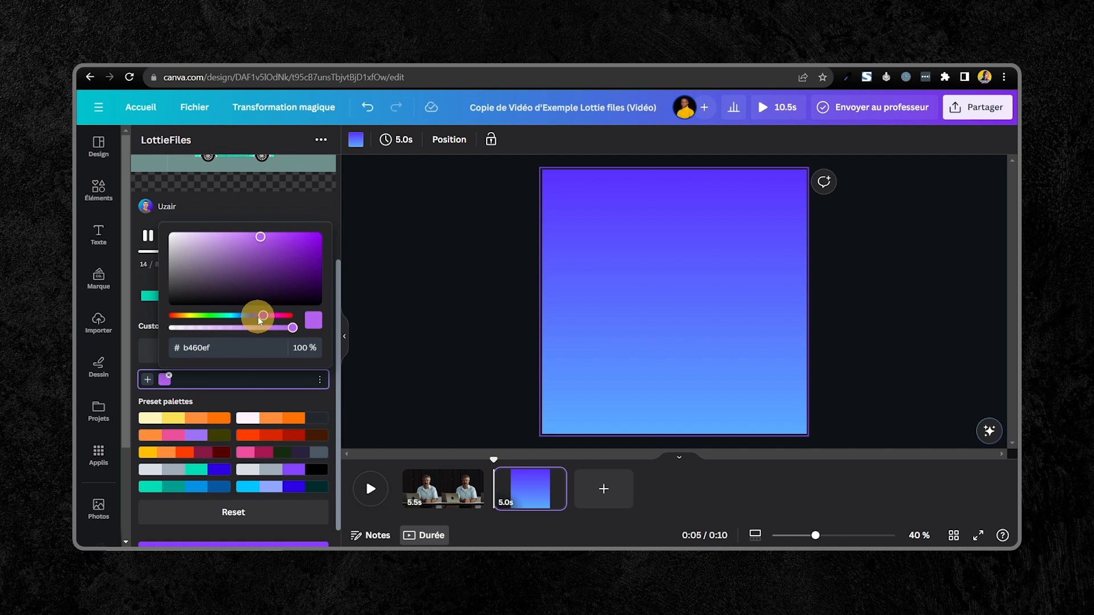
{"action": "left_click", "coordinate": [204, 381]}
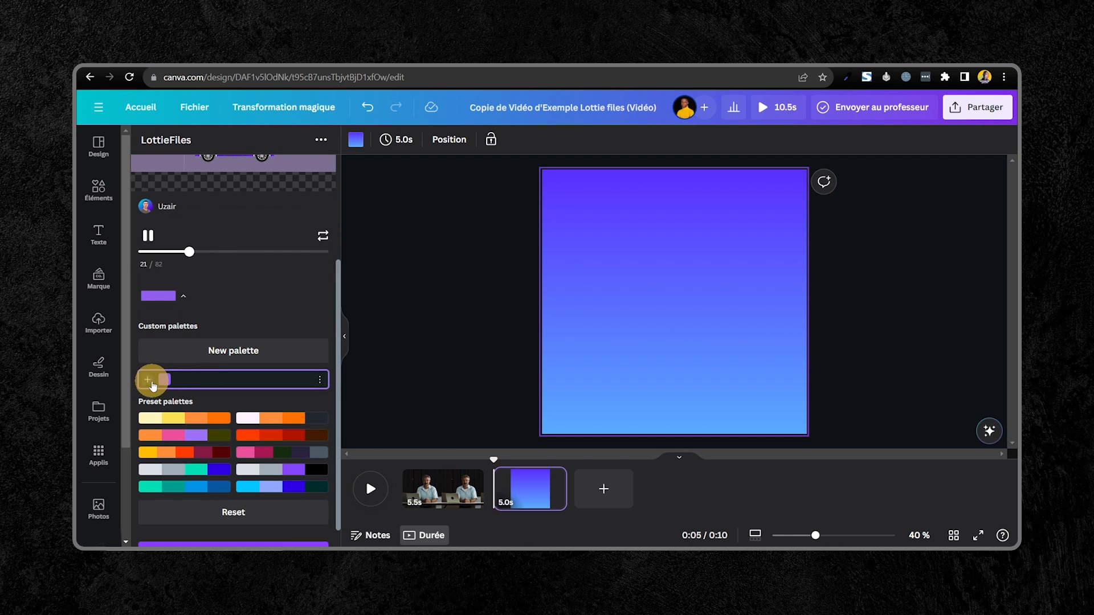
Step: Add white (ffffff) and amber yellow (ffbe07) as the second and third colours of the custom palette
{"action": "left_click", "coordinate": [147, 380]}
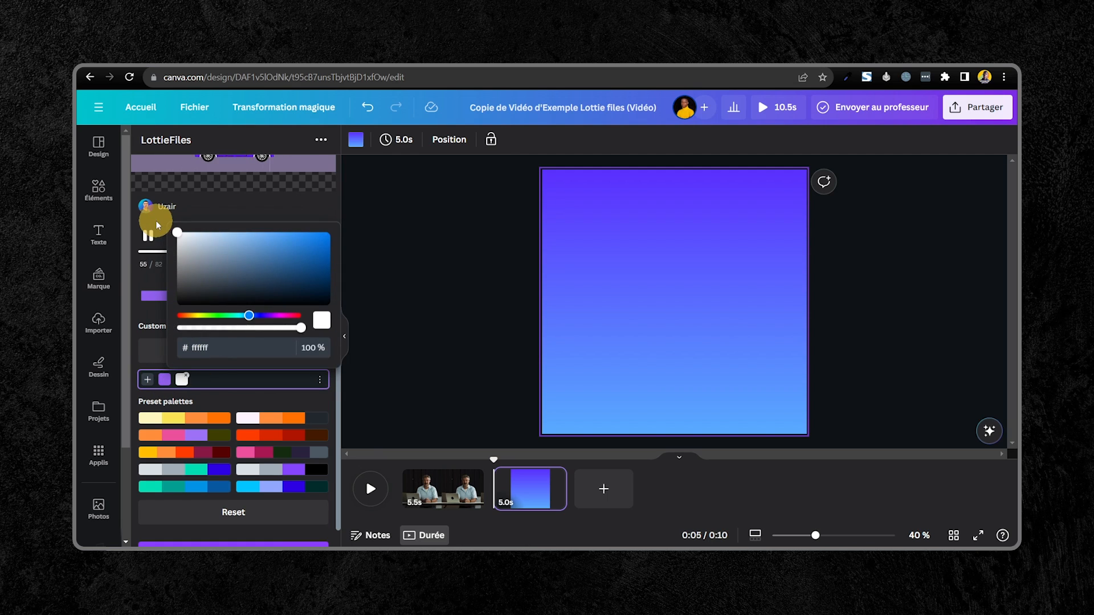
{"action": "left_click", "coordinate": [212, 381]}
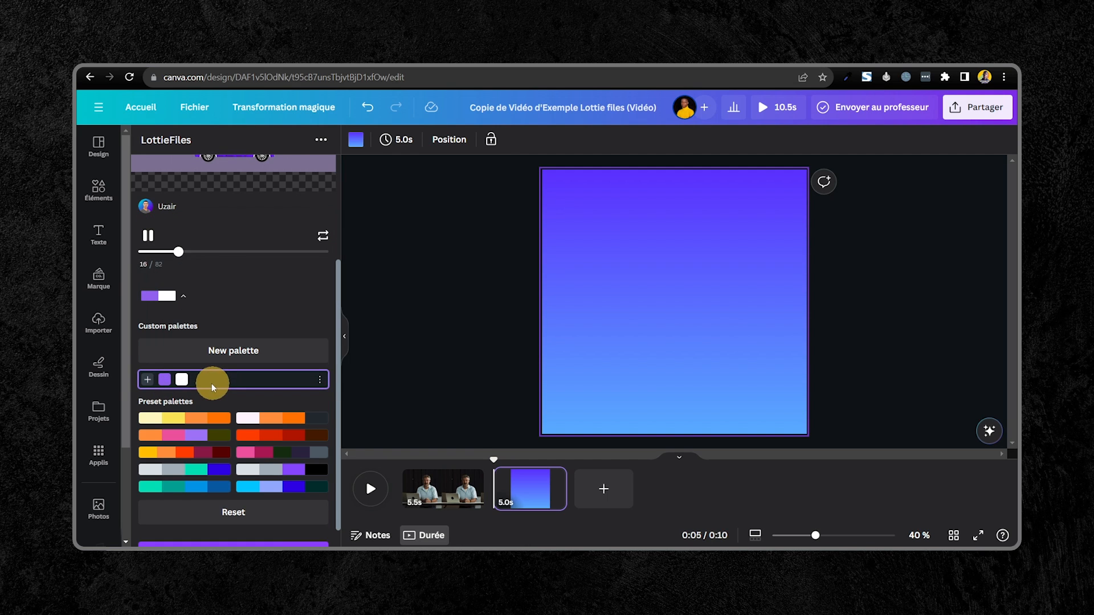
{"action": "left_click", "coordinate": [147, 380]}
{"action": "left_click_drag", "start_coordinate": [201, 316], "coordinate": [194, 316]}
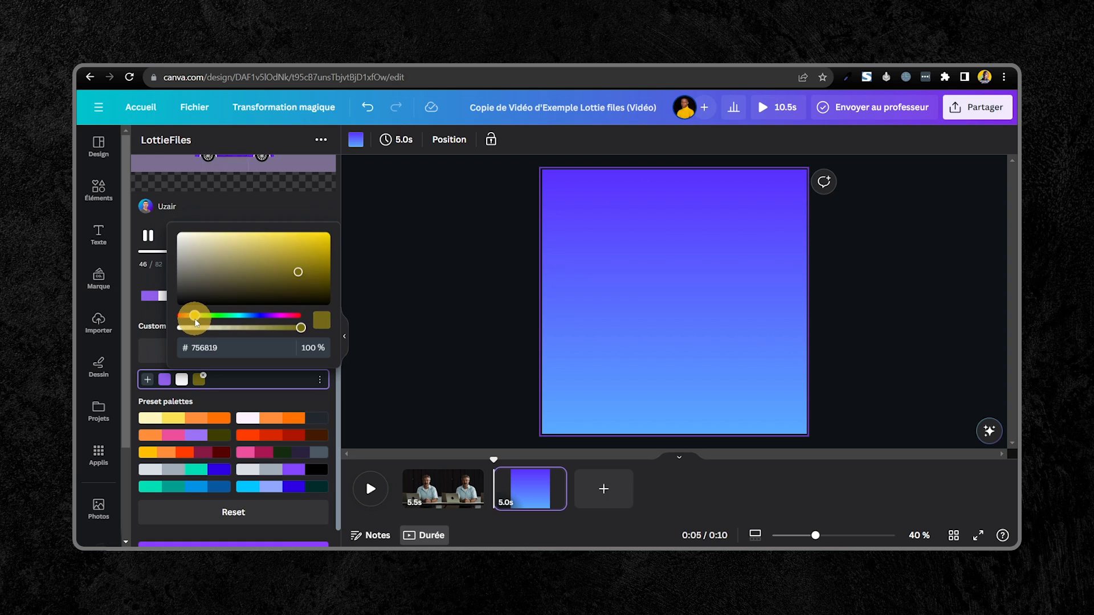
{"action": "left_click_drag", "start_coordinate": [319, 235], "coordinate": [326, 228]}
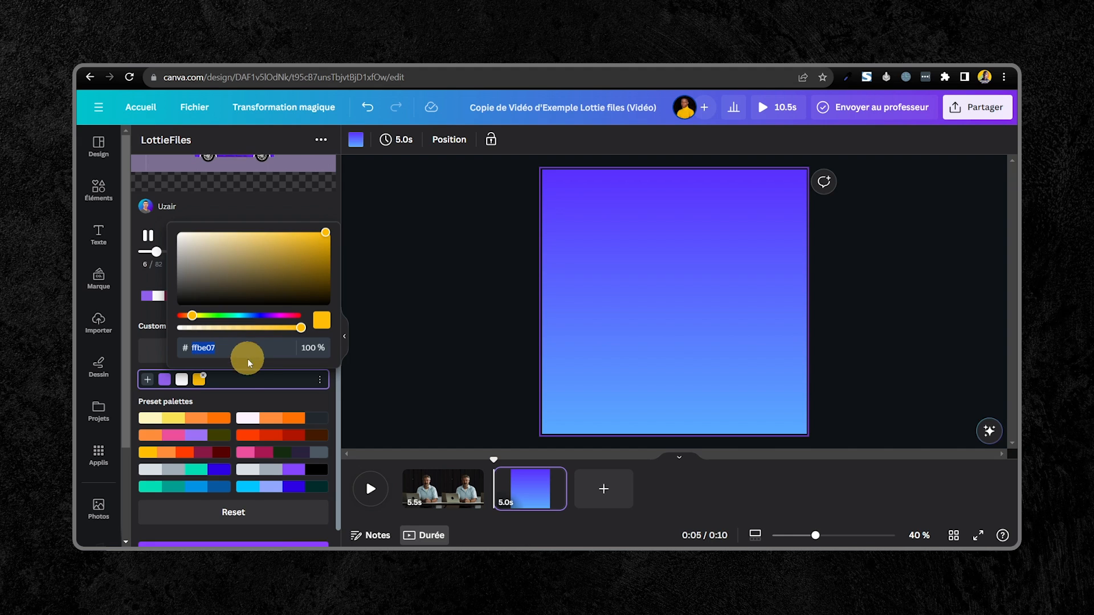
{"action": "left_click", "coordinate": [287, 393]}
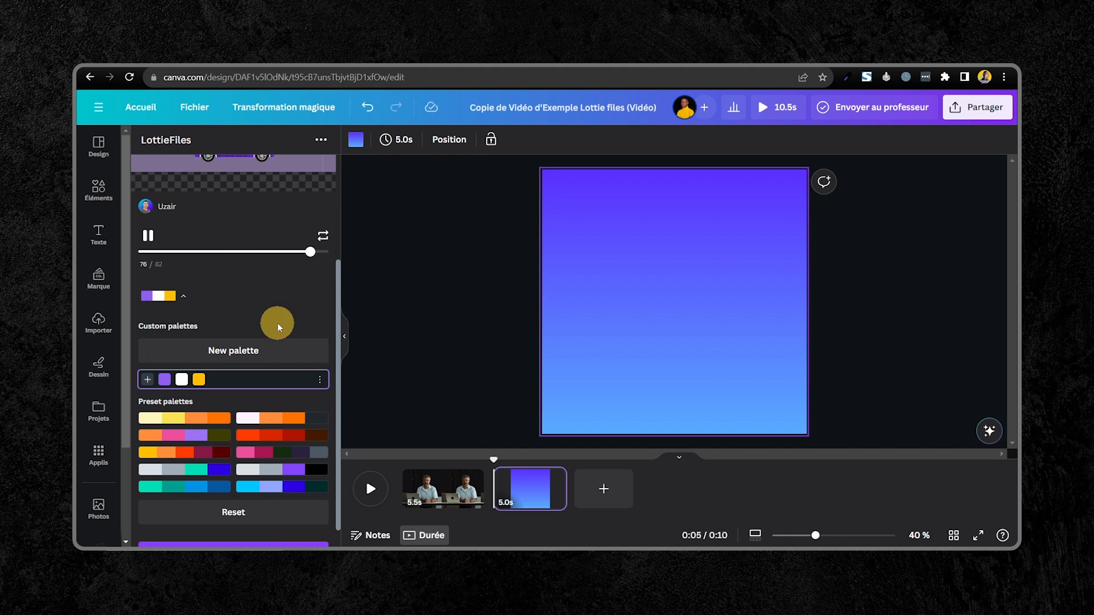
Step: Add the olive yellow cbbb17 as the fourth colour of the custom palette and check the recoloured van preview
{"action": "scroll", "coordinate": [247, 299], "scroll_direction": "down", "scroll_amount": 1}
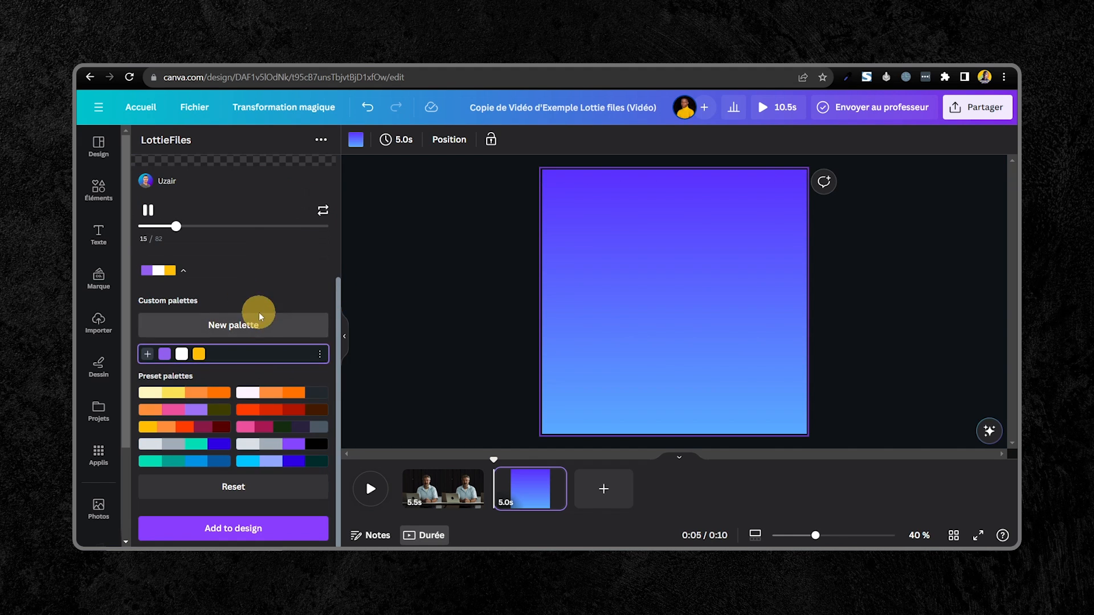
{"action": "scroll", "coordinate": [259, 312], "scroll_direction": "up", "scroll_amount": 3}
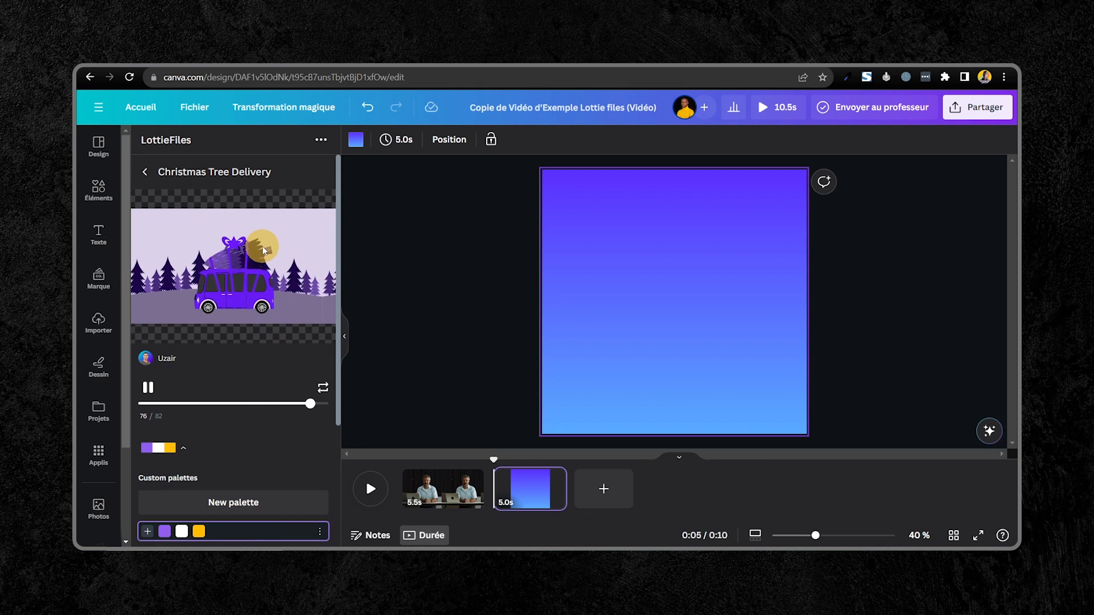
{"action": "scroll", "coordinate": [262, 246], "scroll_direction": "down", "scroll_amount": 2}
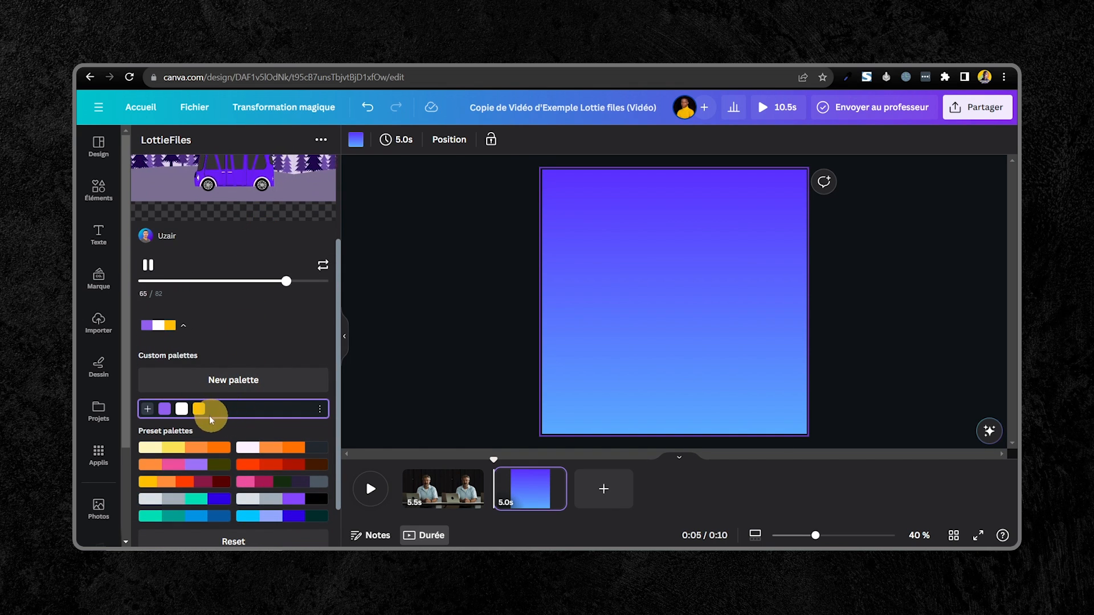
{"action": "left_click", "coordinate": [148, 408]}
{"action": "left_click_drag", "start_coordinate": [225, 346], "coordinate": [196, 344]}
{"action": "left_click_drag", "start_coordinate": [331, 278], "coordinate": [313, 277]}
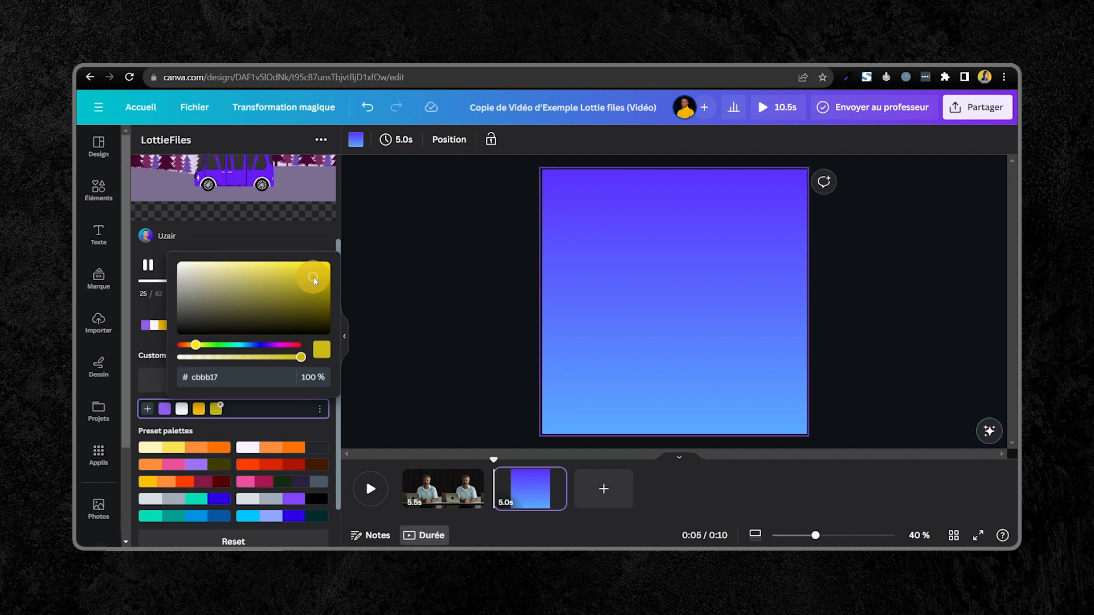
{"action": "left_click", "coordinate": [156, 305]}
{"action": "scroll", "coordinate": [274, 333], "scroll_direction": "up", "scroll_amount": 2}
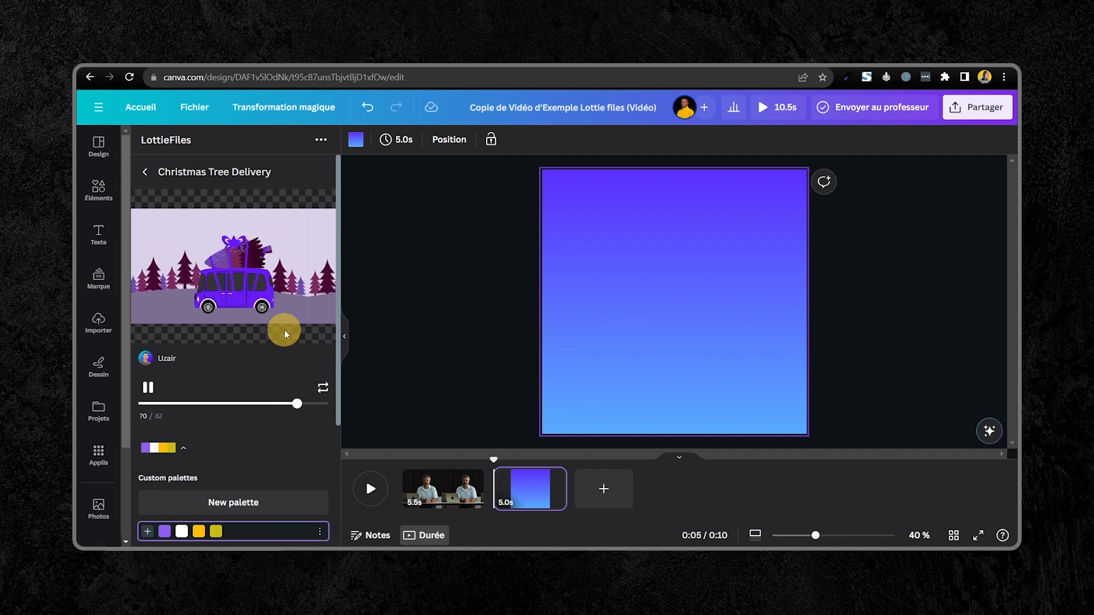
{"action": "scroll", "coordinate": [285, 330], "scroll_direction": "down", "scroll_amount": 1}
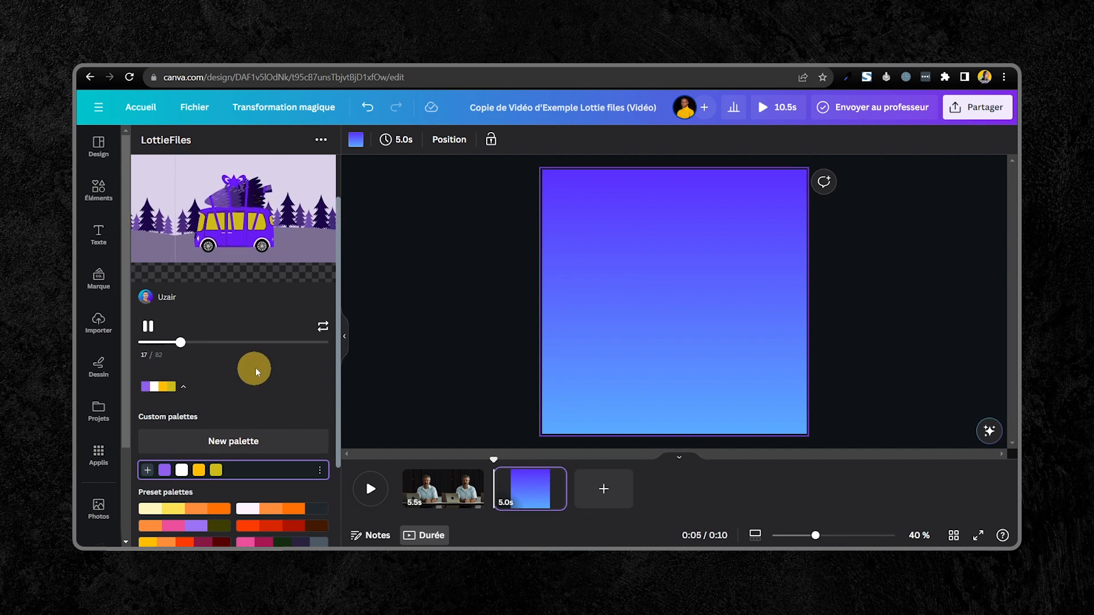
{"action": "scroll", "coordinate": [292, 305], "scroll_direction": "up", "scroll_amount": 1}
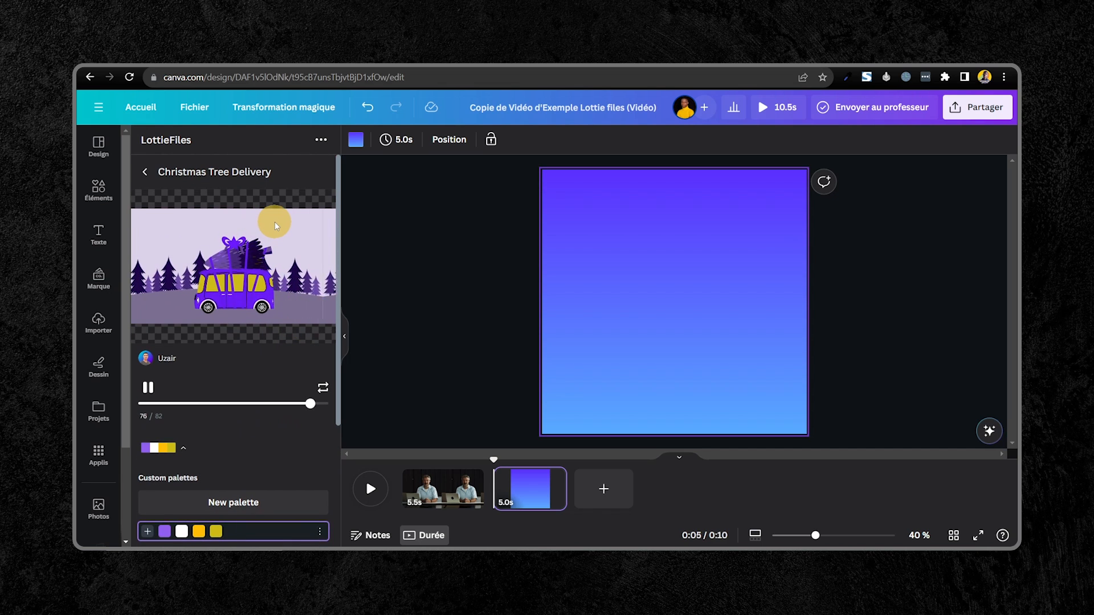
Step: Add the recoloured van animation to the gradient page and enlarge it to span the full page width
{"action": "scroll", "coordinate": [275, 221], "scroll_direction": "down", "scroll_amount": 3}
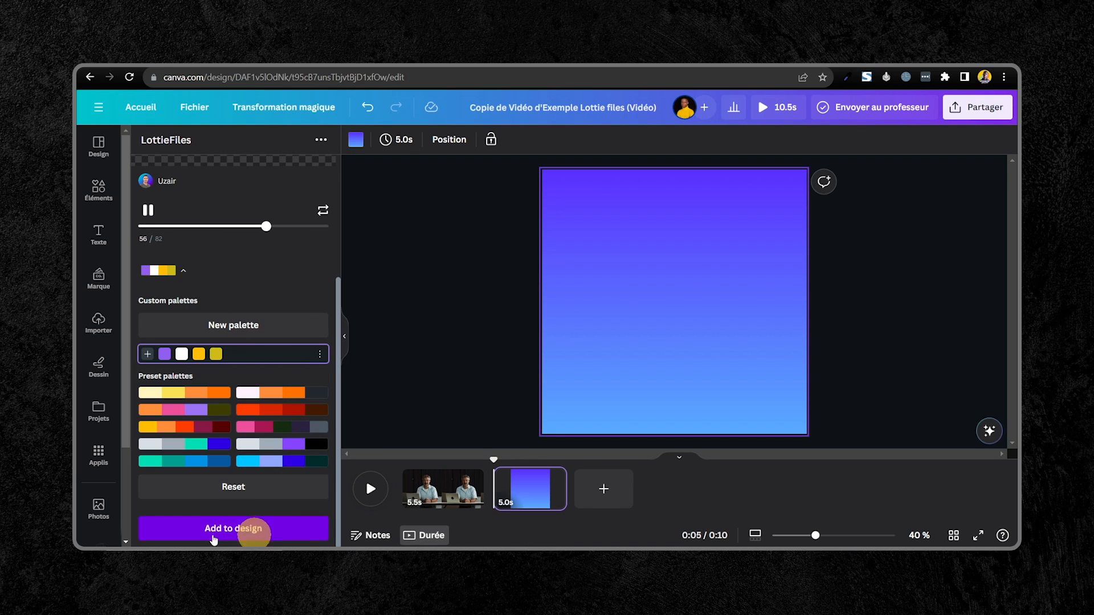
{"action": "left_click", "coordinate": [244, 531]}
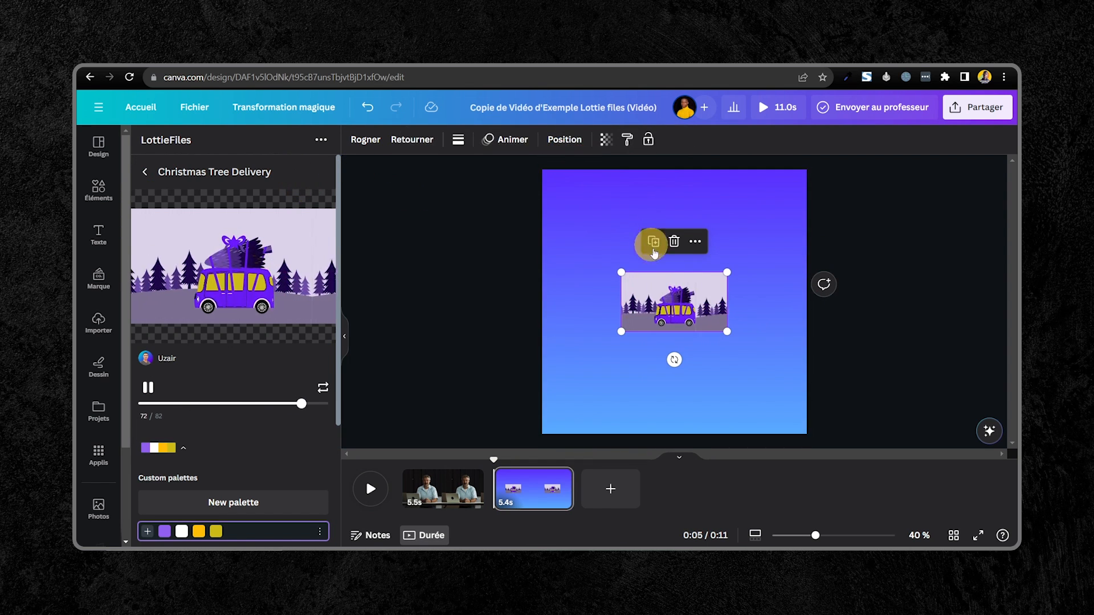
{"action": "left_click_drag", "start_coordinate": [727, 273], "coordinate": [788, 230]}
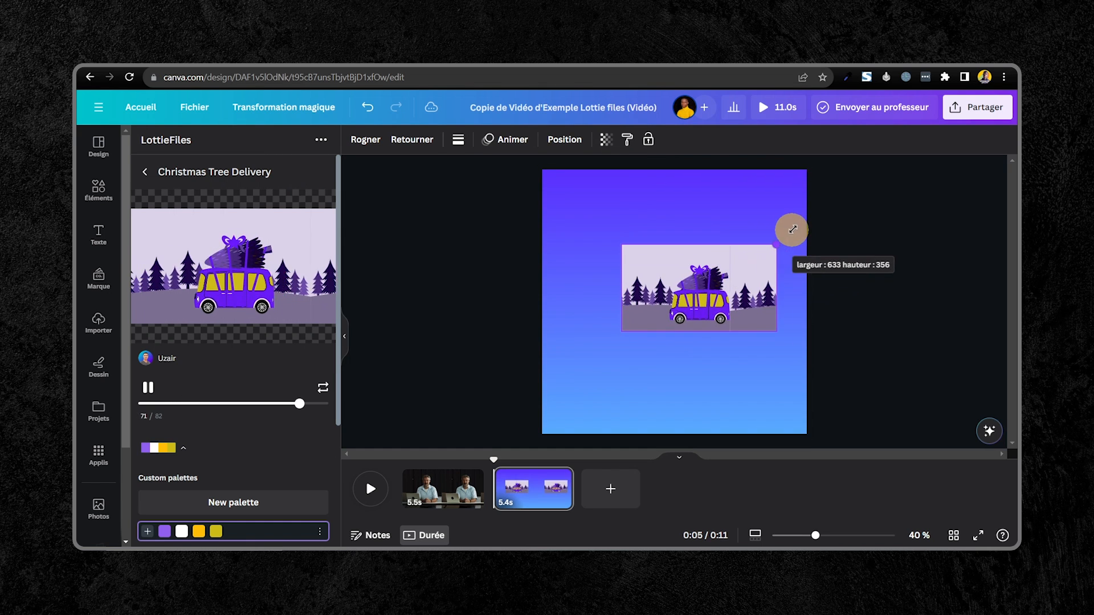
{"action": "left_click_drag", "start_coordinate": [621, 331], "coordinate": [542, 371]}
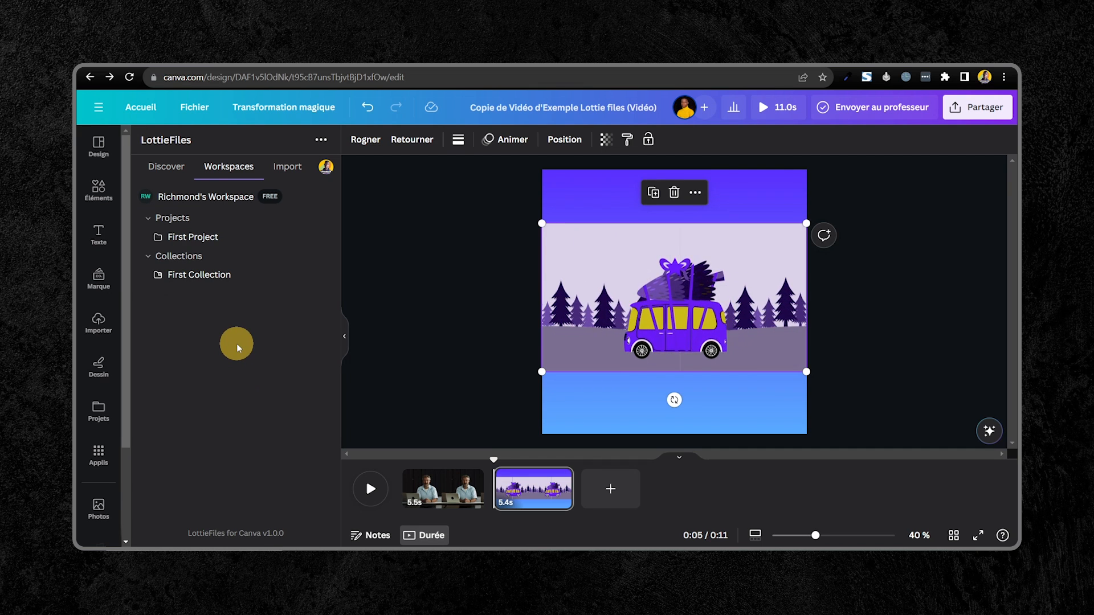
Step: View the animation stored in First Project of the LottieFiles workspace and return to the workspace overview
{"action": "left_click", "coordinate": [239, 237]}
{"action": "left_click", "coordinate": [143, 174]}
{"action": "left_click", "coordinate": [242, 239]}
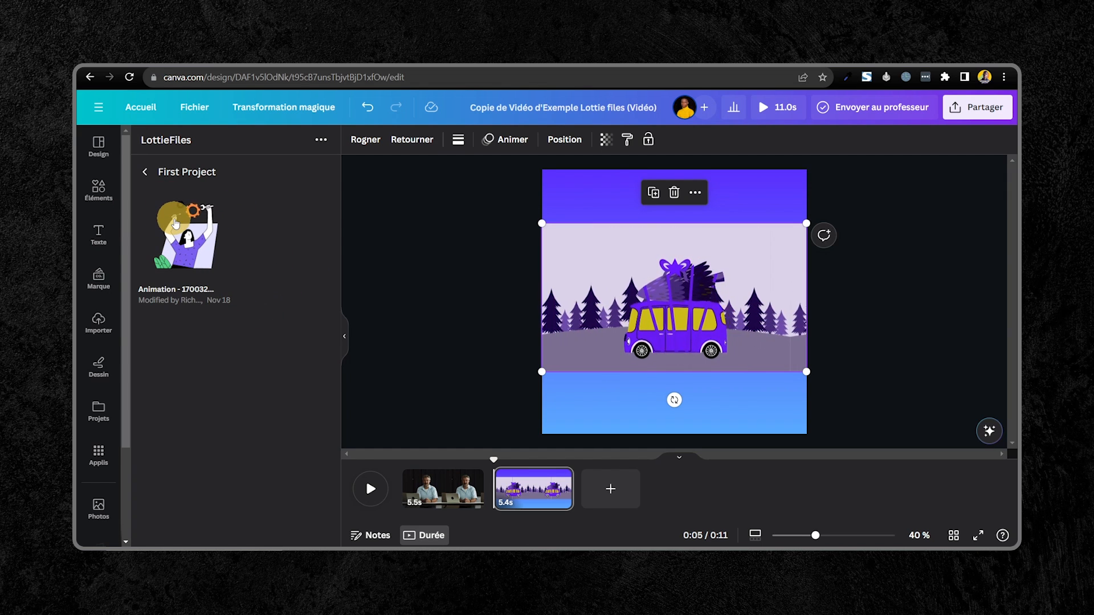
{"action": "left_click", "coordinate": [147, 178]}
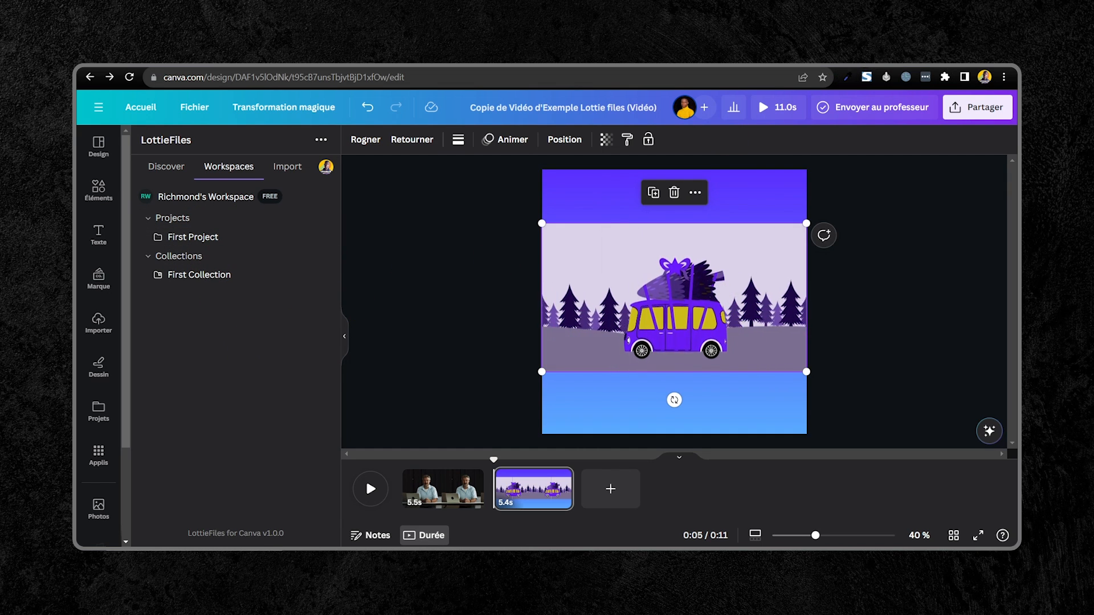
Step: Open the lottiefiles.com website in a new browser tab and go to the account's dashboard
{"action": "key", "text": "ctrl+t"}
{"action": "type", "text": "lotties"}
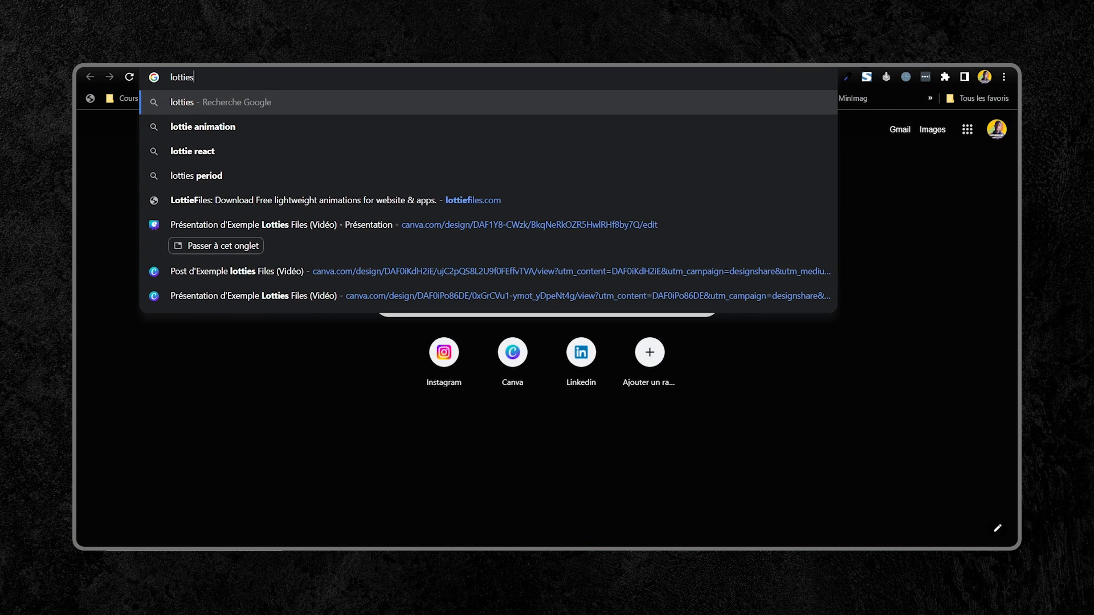
{"action": "key", "text": "BackSpace"}
{"action": "left_click", "coordinate": [700, 231]}
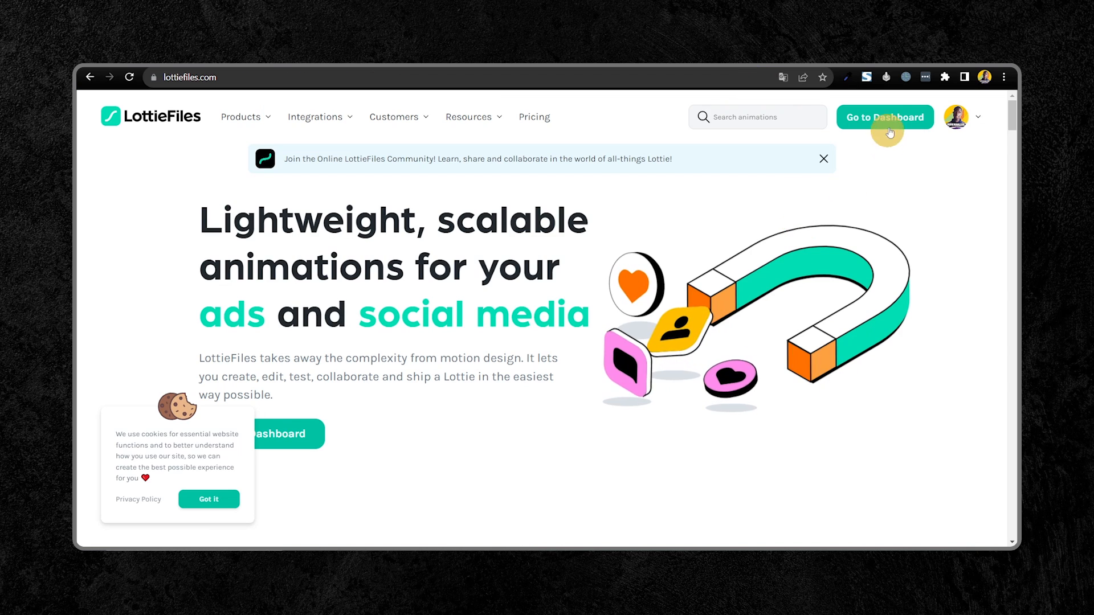
{"action": "left_click", "coordinate": [885, 116]}
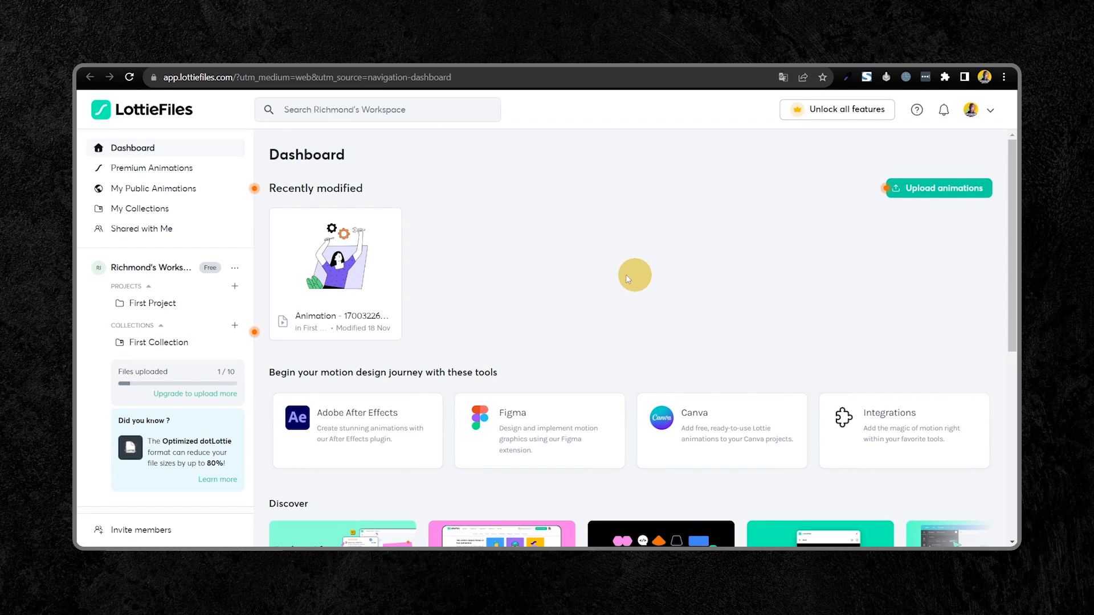
Step: Preview the premium animation of two women taking a selfie and examine its file specification
{"action": "scroll", "coordinate": [787, 262], "scroll_direction": "down", "scroll_amount": 6}
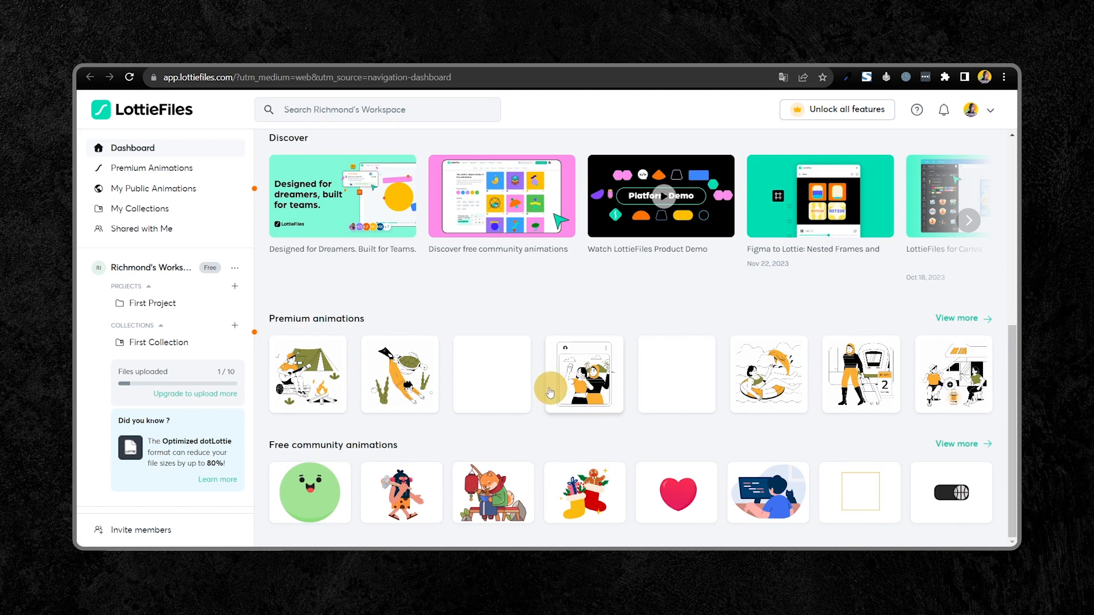
{"action": "left_click", "coordinate": [587, 378]}
{"action": "scroll", "coordinate": [644, 247], "scroll_direction": "down", "scroll_amount": 2}
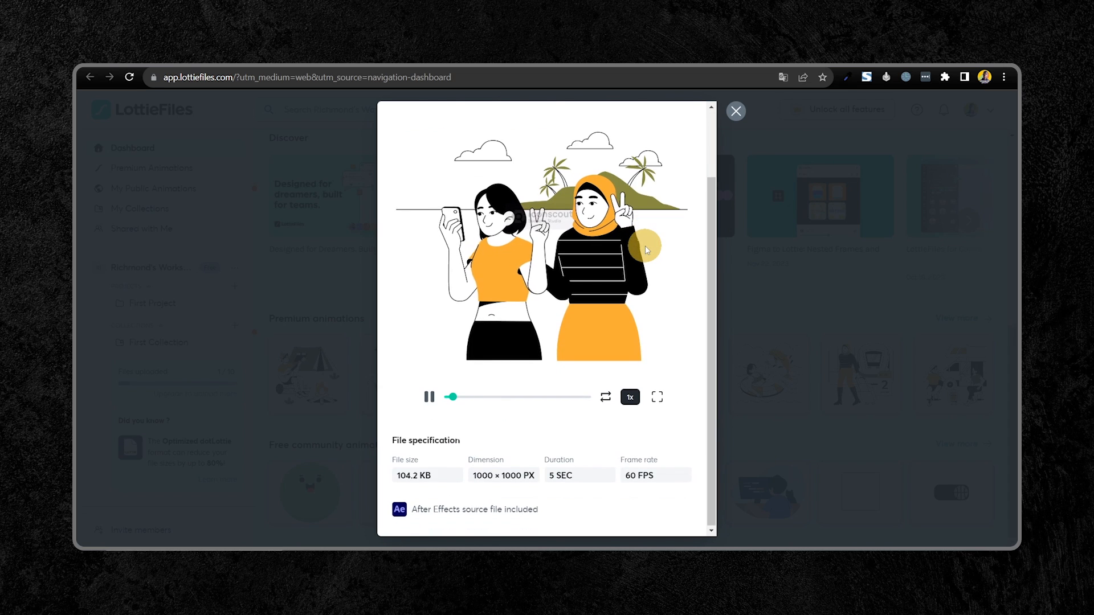
{"action": "scroll", "coordinate": [645, 247], "scroll_direction": "up", "scroll_amount": 2}
{"action": "scroll", "coordinate": [619, 220], "scroll_direction": "down", "scroll_amount": 2}
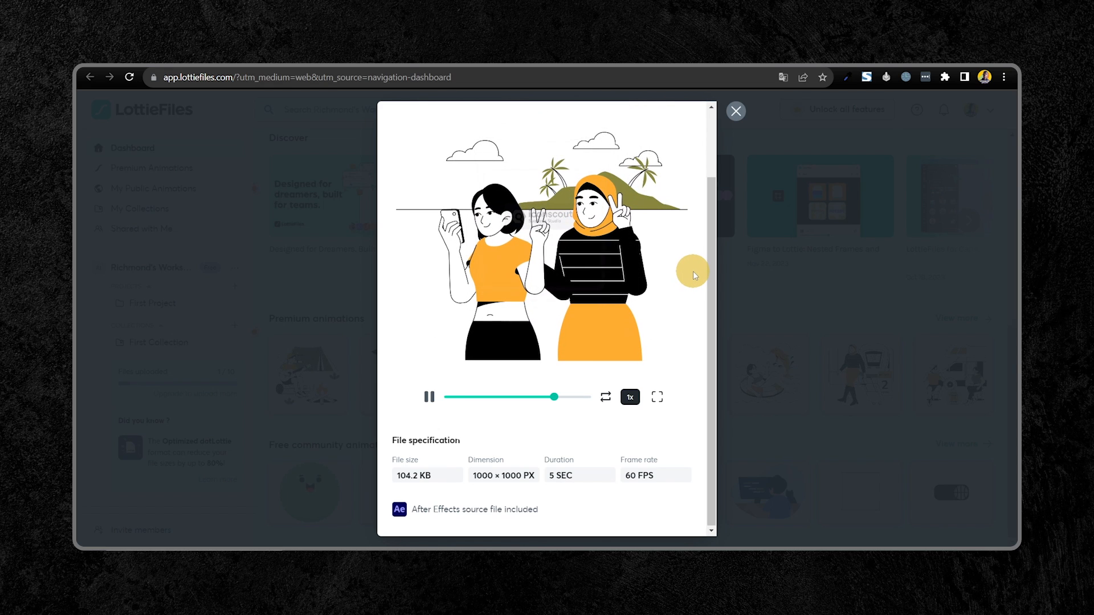
Step: Try to save the premium selfie animation to the workspace and close the plan offer and the preview
{"action": "scroll", "coordinate": [693, 273], "scroll_direction": "up", "scroll_amount": 2}
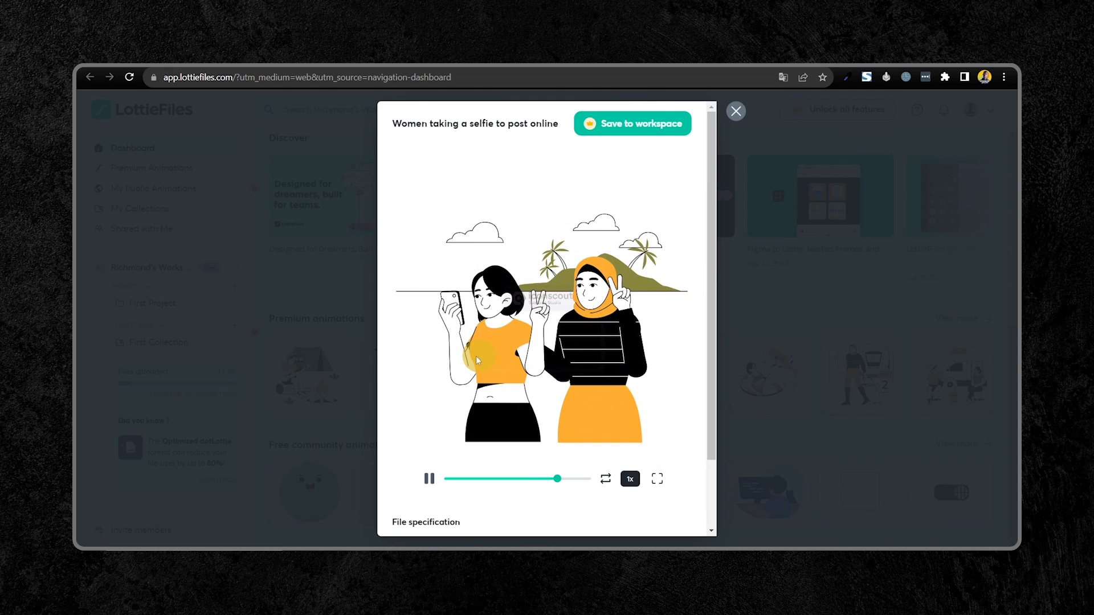
{"action": "left_click", "coordinate": [649, 119]}
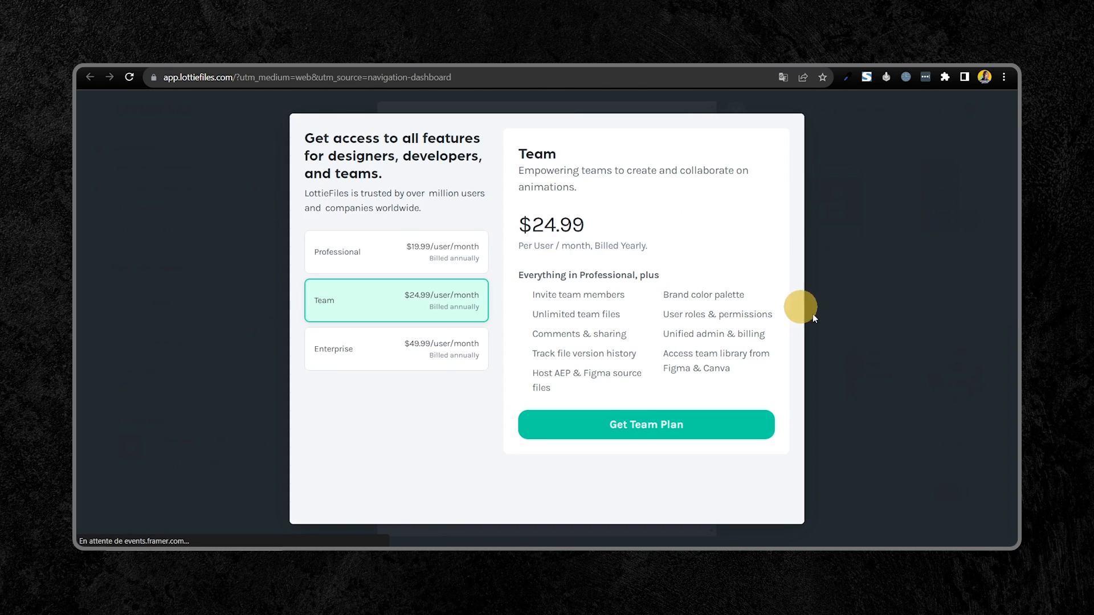
{"action": "left_click", "coordinate": [854, 181]}
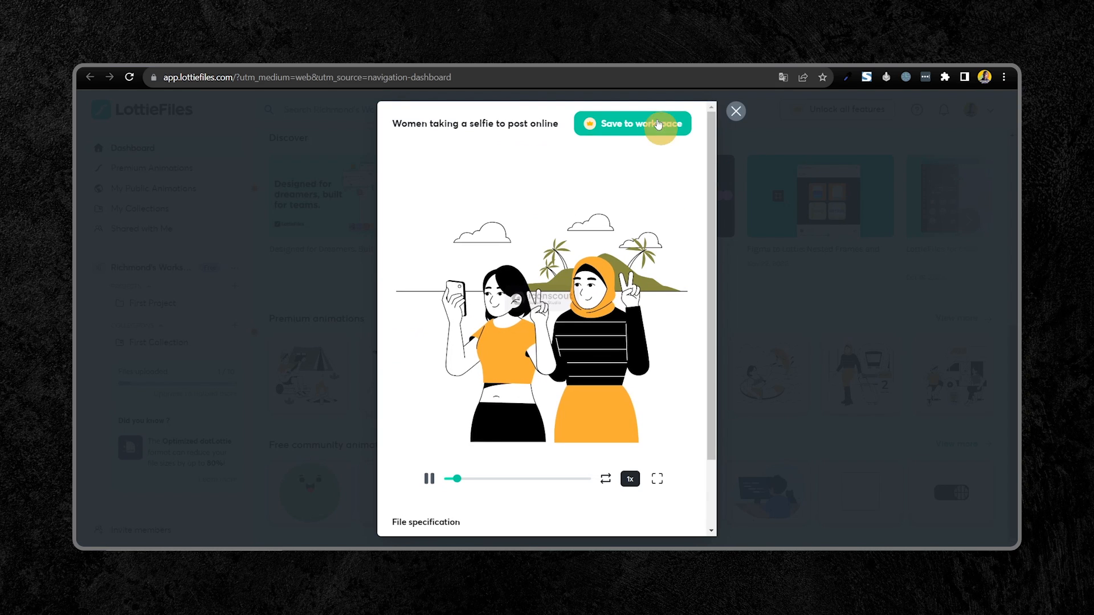
{"action": "left_click", "coordinate": [734, 110]}
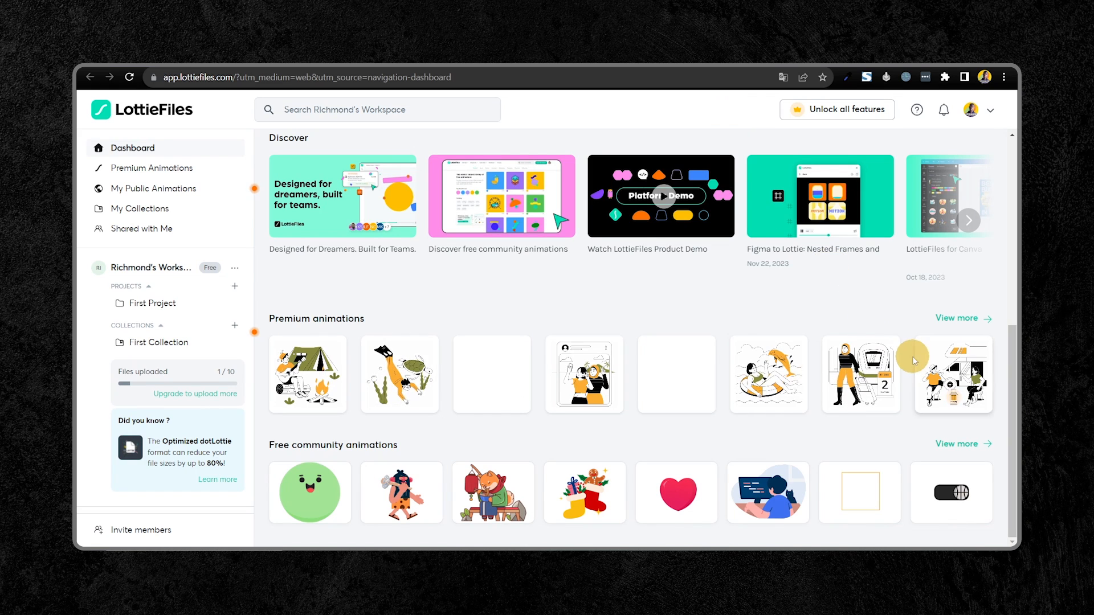
Step: Preview the premium animation of a boy playing guitar near a campfire and close it
{"action": "left_click", "coordinate": [316, 370]}
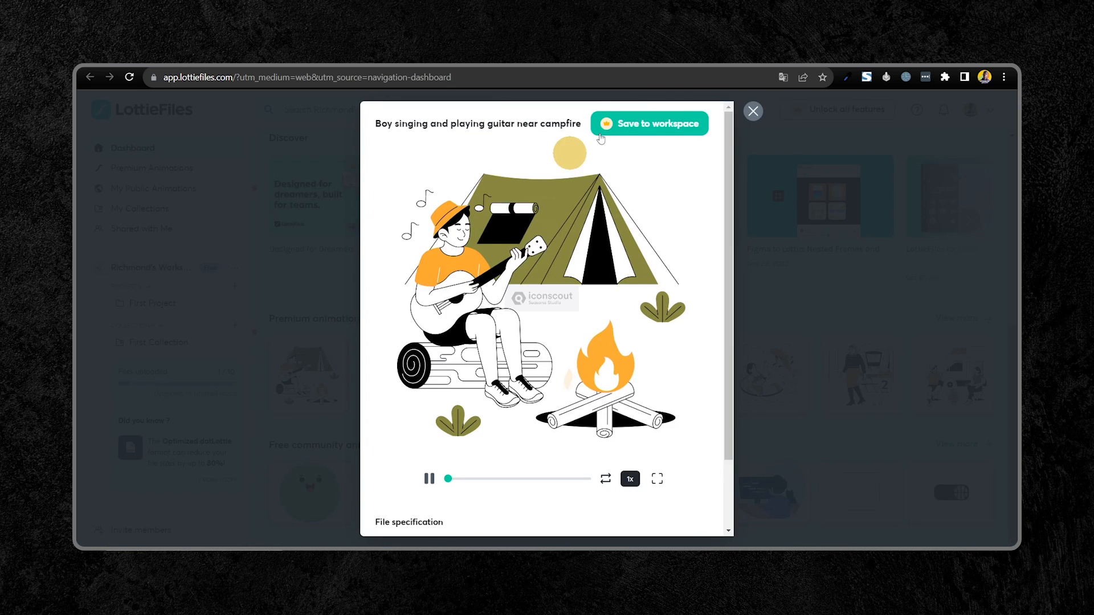
{"action": "left_click", "coordinate": [752, 111]}
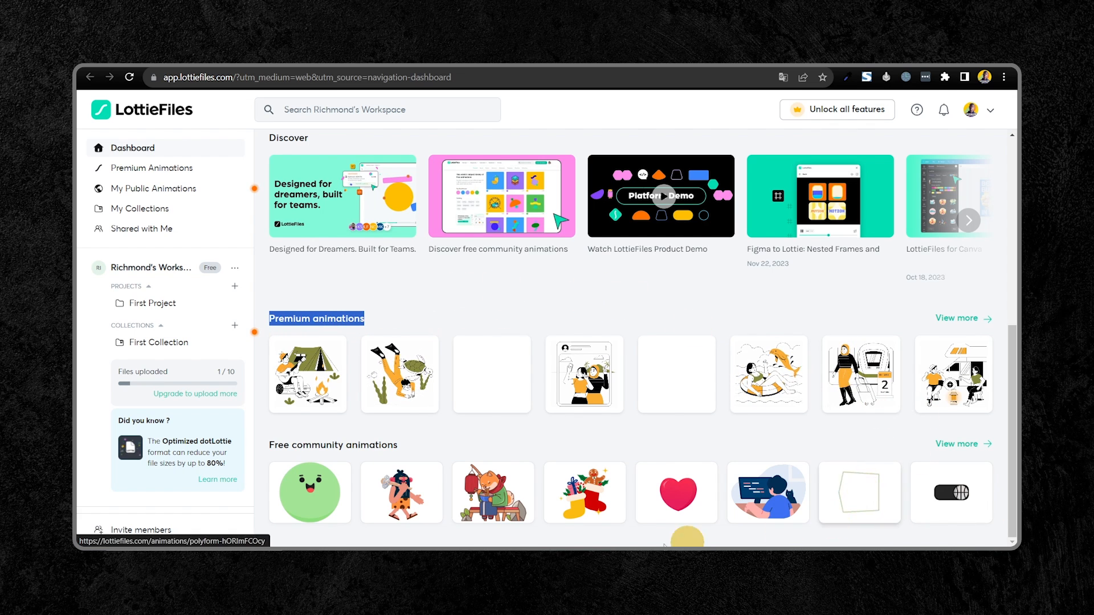
Step: Open the Ancient Man animation from the featured free community animations and save it to the workspace
{"action": "left_click", "coordinate": [391, 502]}
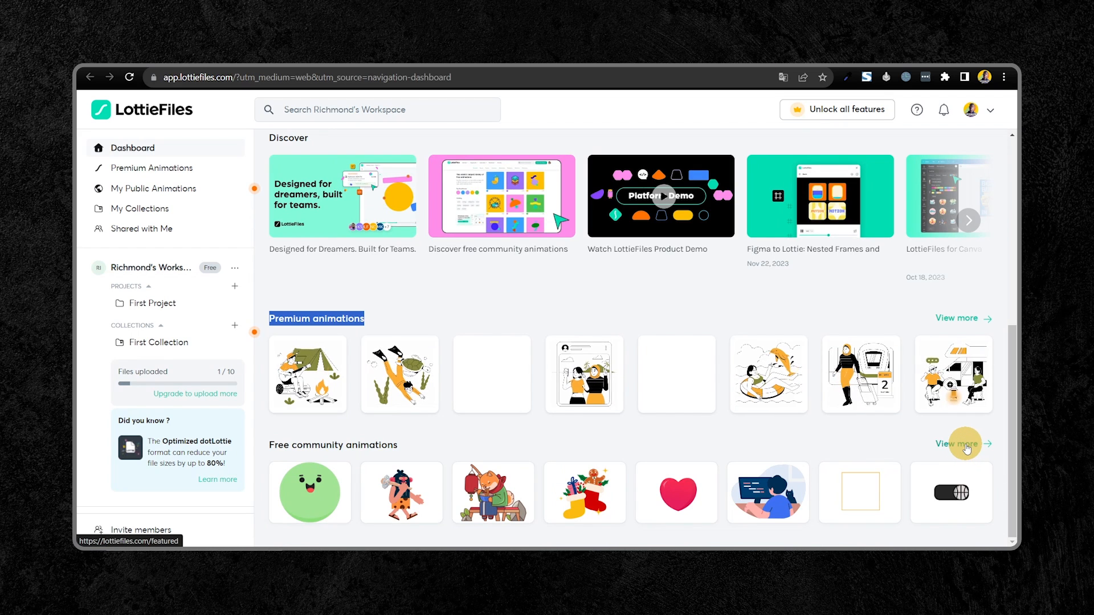
{"action": "left_click", "coordinate": [967, 450]}
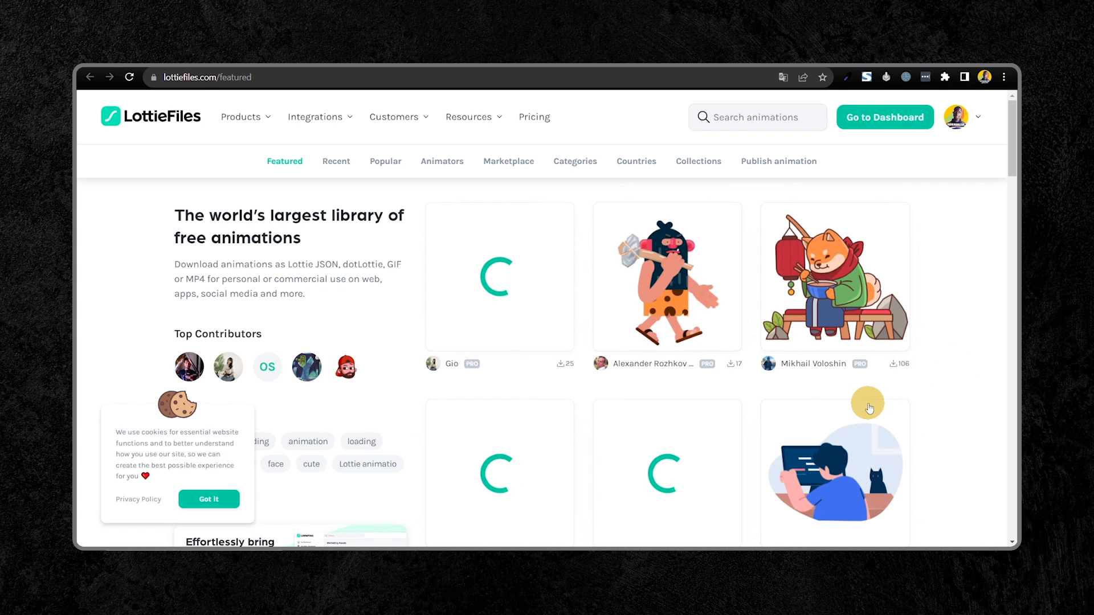
{"action": "scroll", "coordinate": [715, 330], "scroll_direction": "down", "scroll_amount": 2}
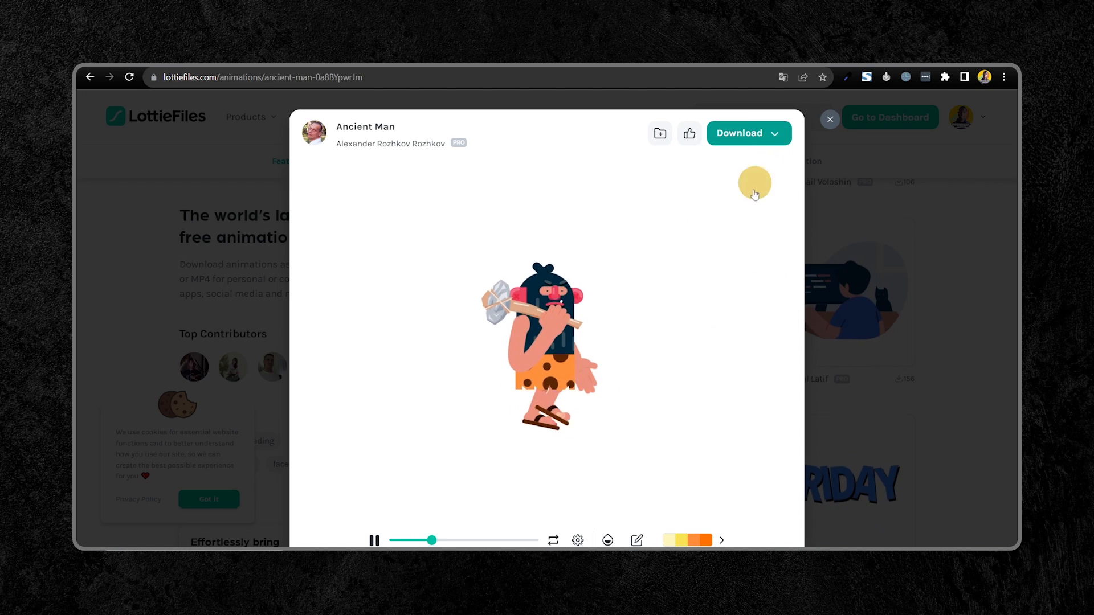
{"action": "left_click", "coordinate": [755, 133]}
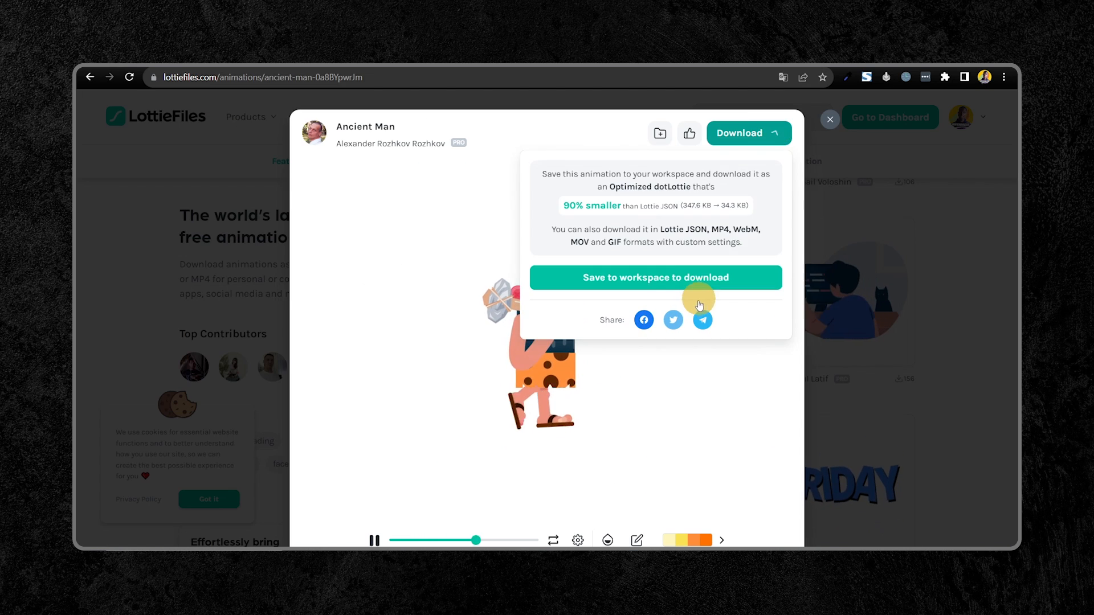
{"action": "left_click", "coordinate": [664, 286]}
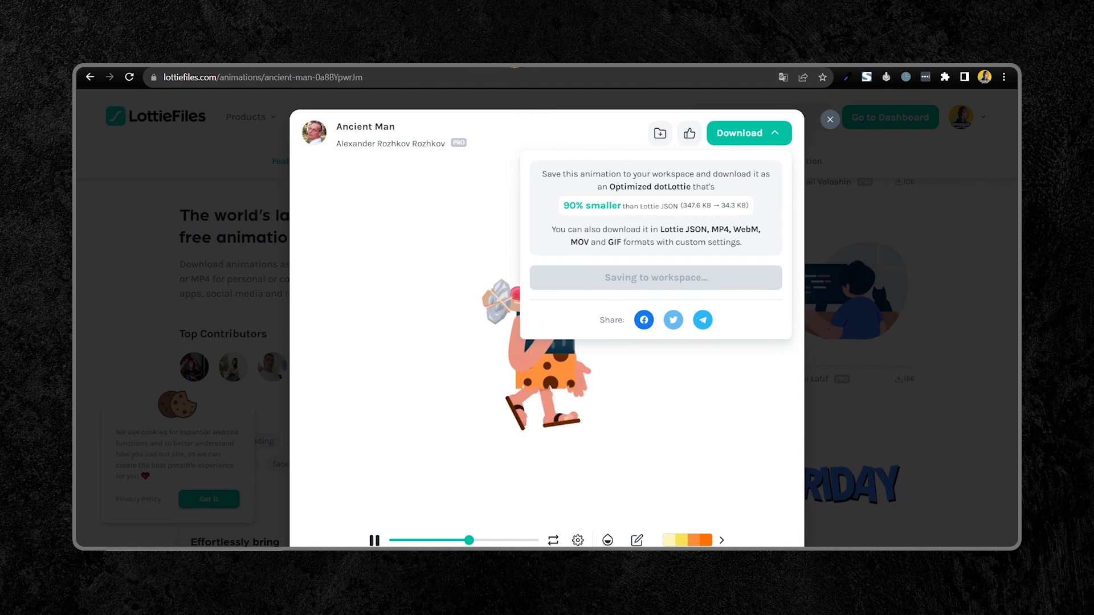
Step: Switch to the Canva design, view the file import options of the LottieFiles app and return to its workspaces
{"action": "left_click", "coordinate": [515, 66]}
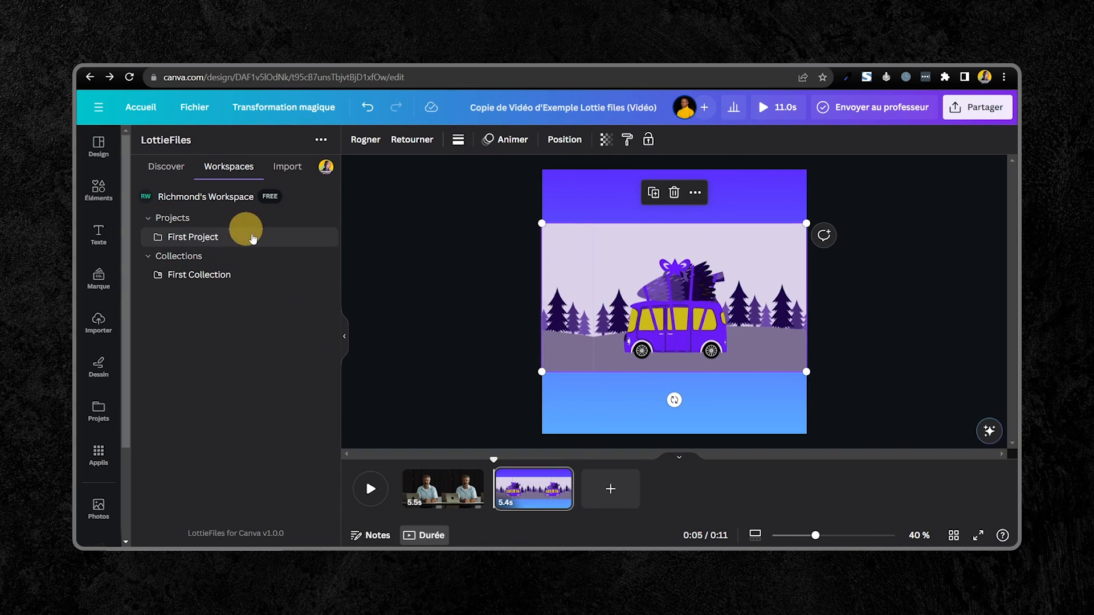
{"action": "left_click", "coordinate": [288, 165]}
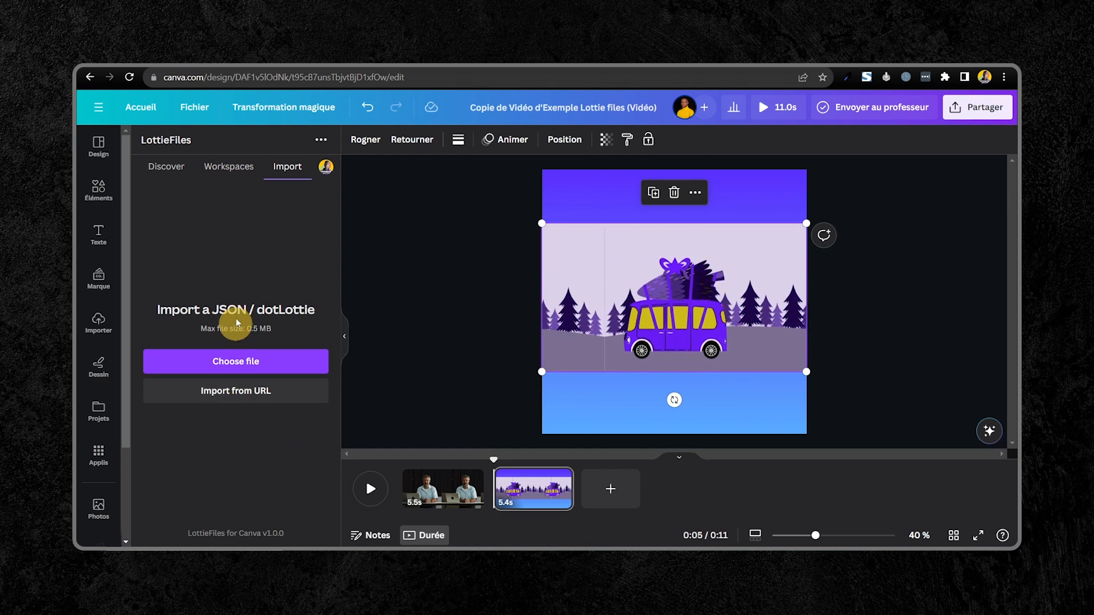
{"action": "left_click", "coordinate": [231, 174]}
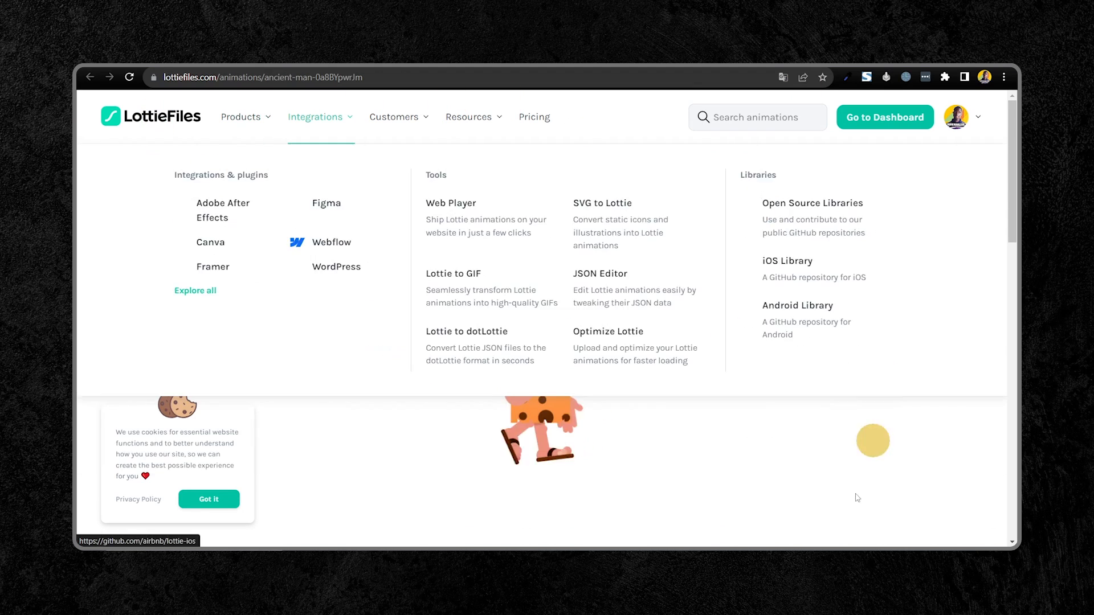
Step: Back on the LottieFiles site, save Ancient Man to the workspace and download it in dotLottie format to the Documents folder
{"action": "left_click", "coordinate": [819, 167]}
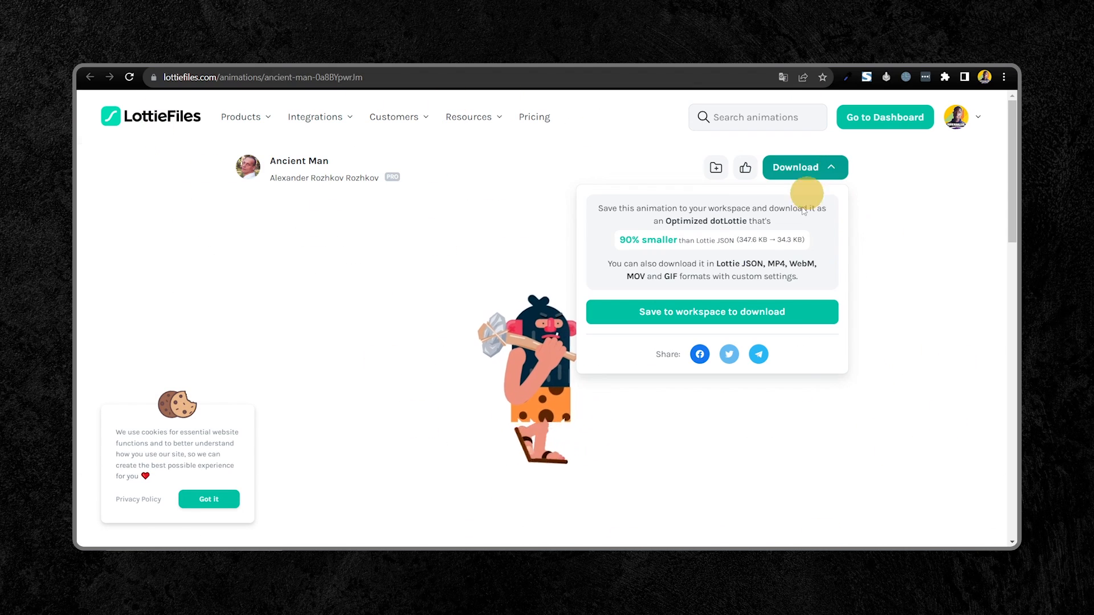
{"action": "left_click", "coordinate": [725, 318]}
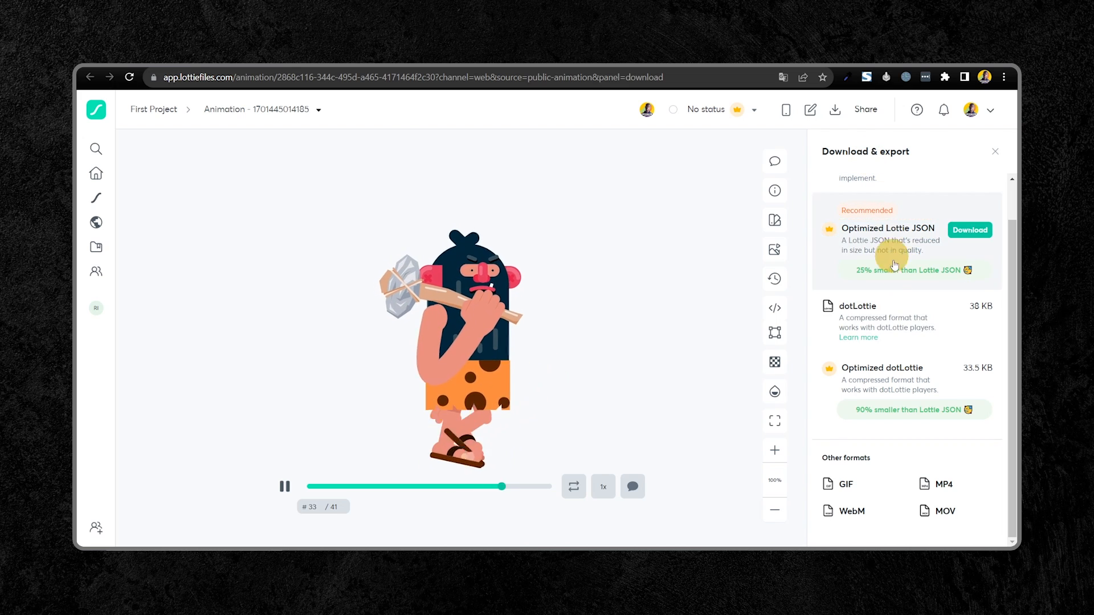
{"action": "scroll", "coordinate": [981, 359], "scroll_direction": "up", "scroll_amount": 2}
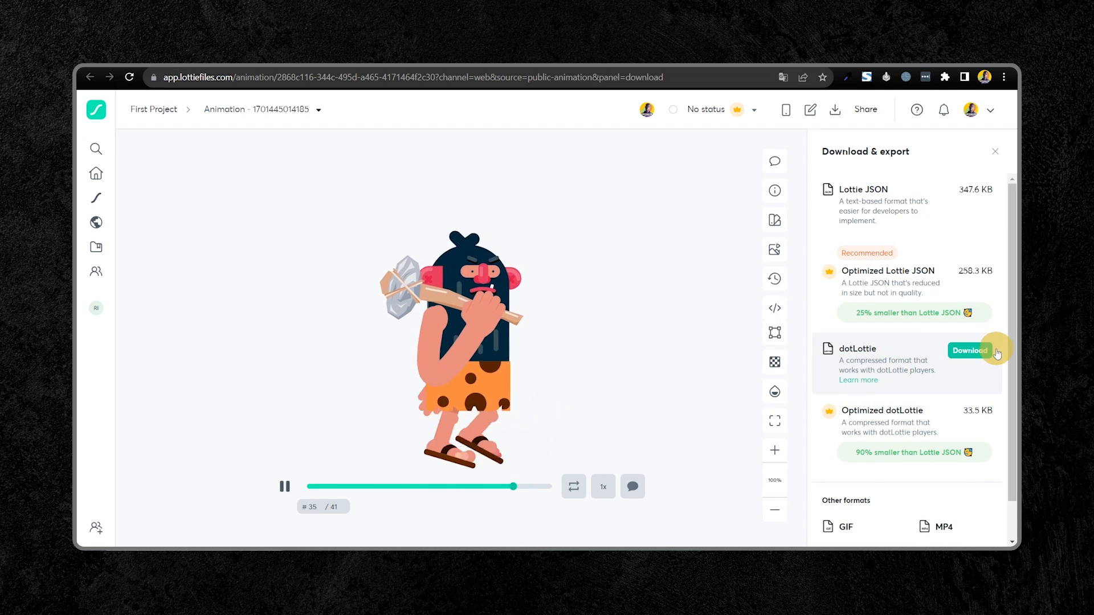
{"action": "left_click", "coordinate": [975, 353]}
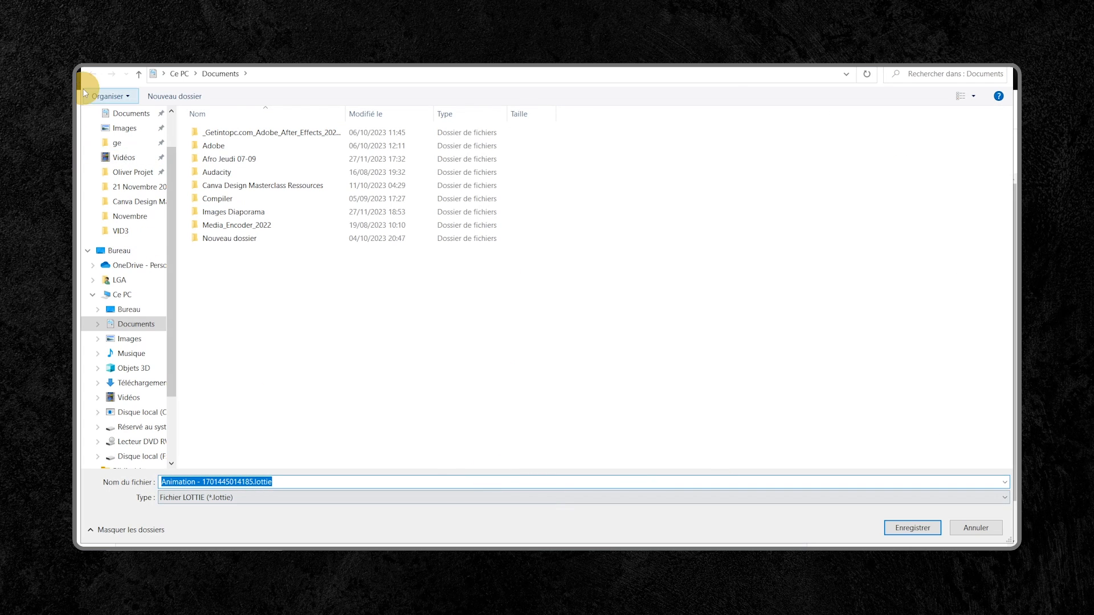
{"action": "left_click", "coordinate": [911, 528]}
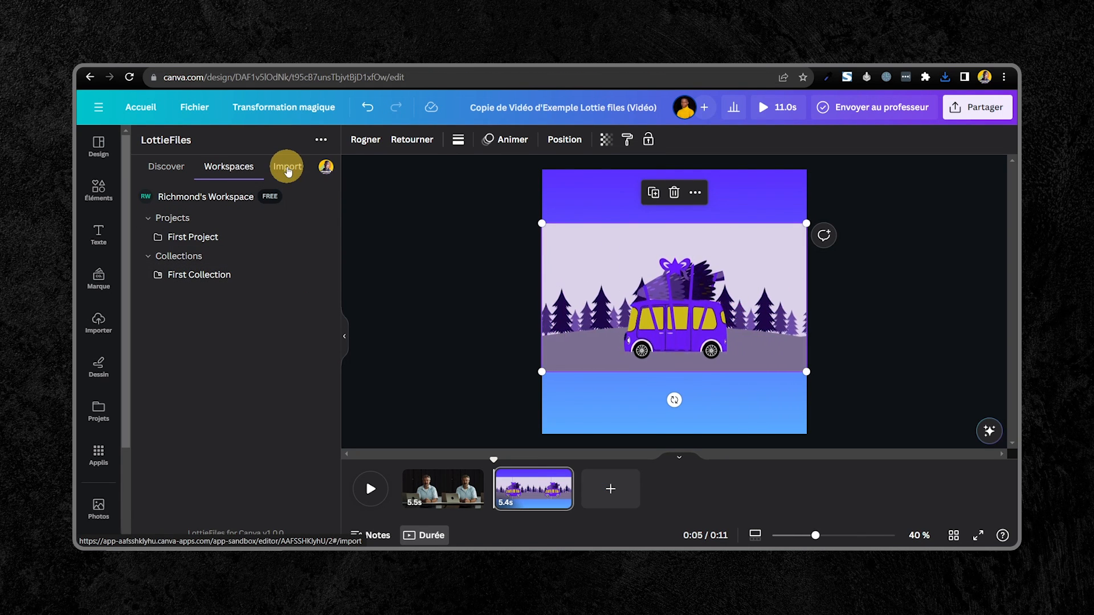
Step: Import Animation - 1701445014185.lottie from the Documents folder into the LottieFiles app in Canva
{"action": "left_click", "coordinate": [287, 168]}
{"action": "left_click", "coordinate": [263, 364]}
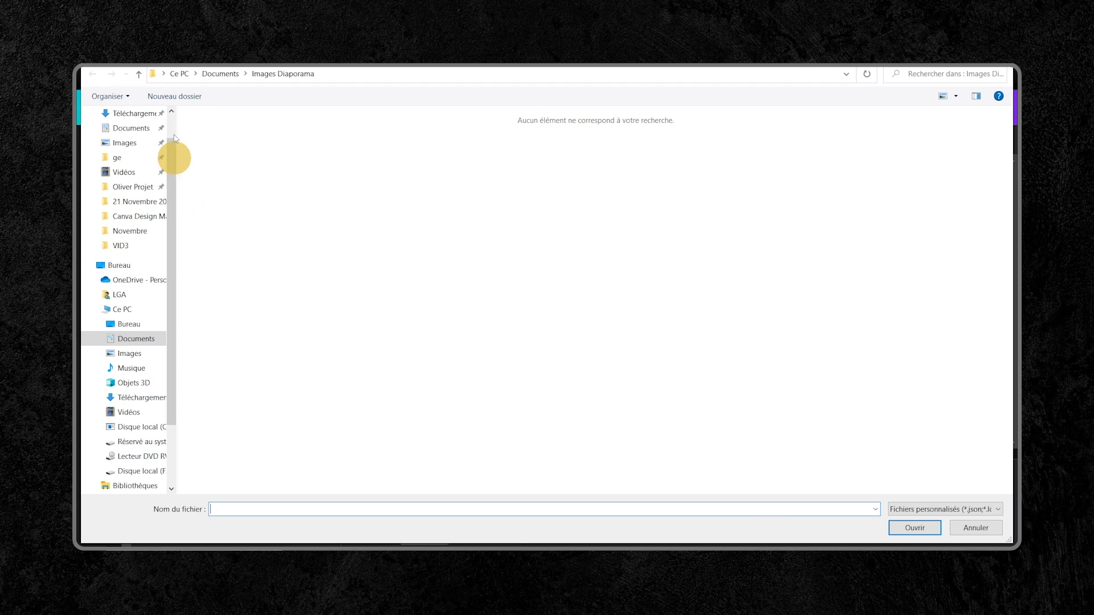
{"action": "left_click", "coordinate": [218, 74]}
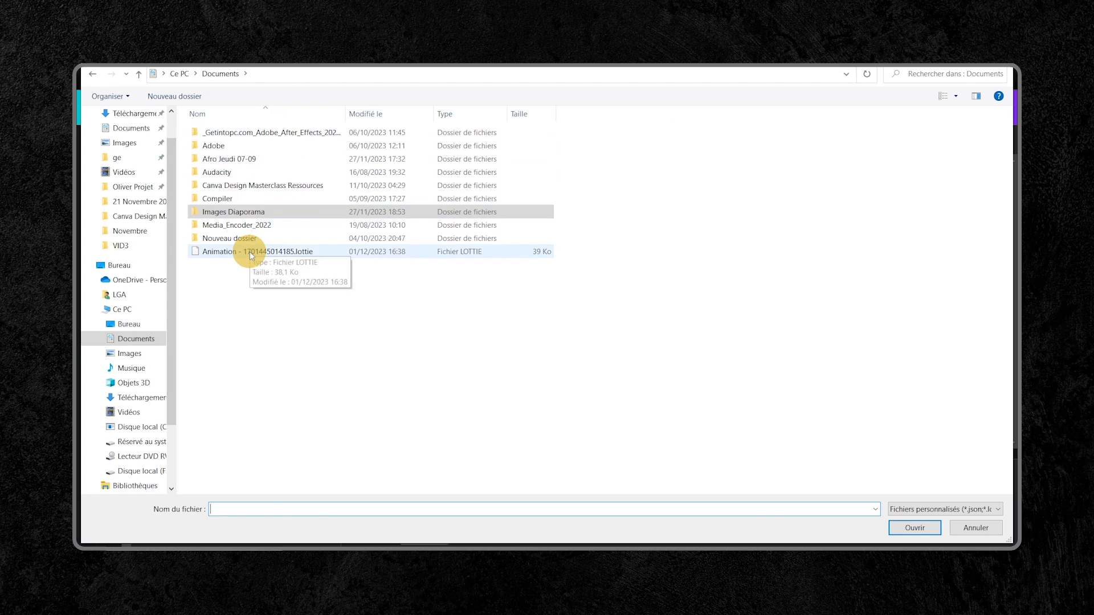
{"action": "left_click", "coordinate": [291, 251]}
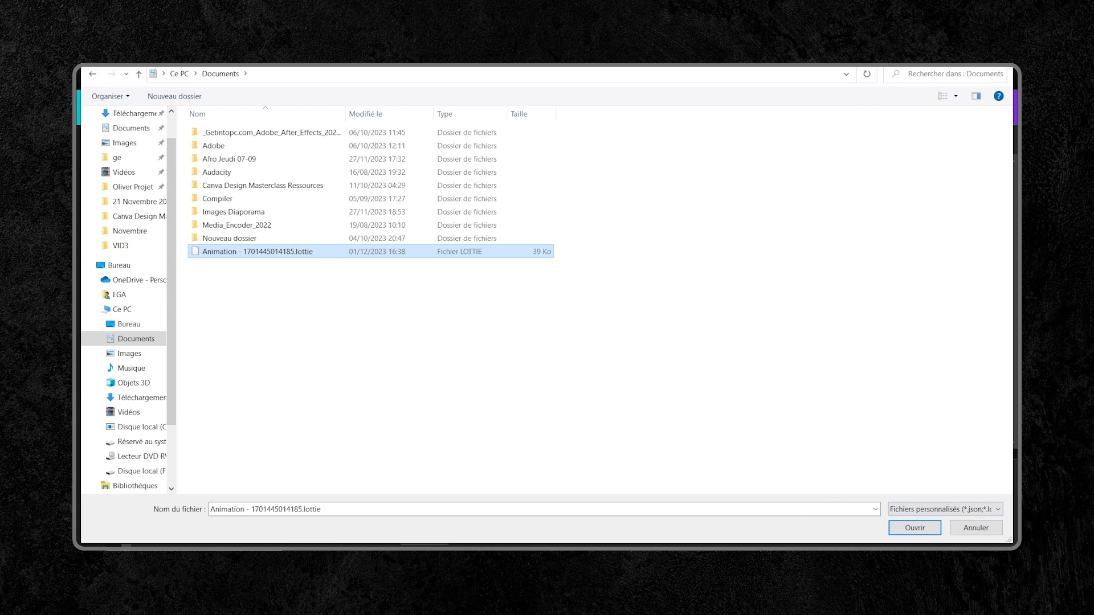
{"action": "left_click", "coordinate": [914, 528]}
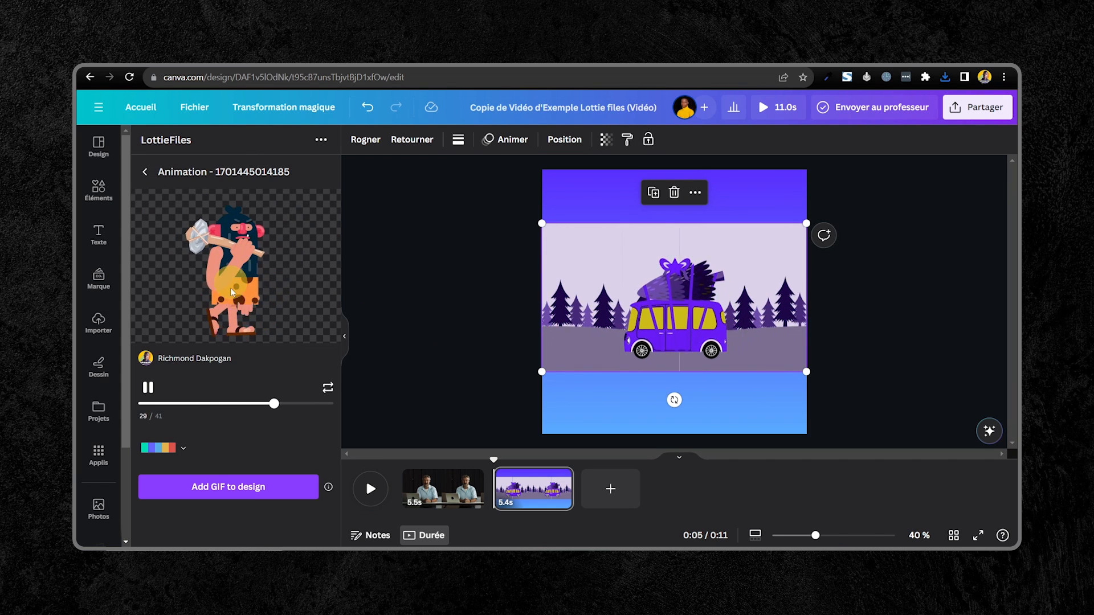
Step: Recolour the imported caveman animation with the custom purple, white and yellow palette and add it to the design as a GIF
{"action": "left_click", "coordinate": [183, 447]}
{"action": "scroll", "coordinate": [222, 447], "scroll_direction": "down", "scroll_amount": 2}
{"action": "left_click", "coordinate": [209, 408]}
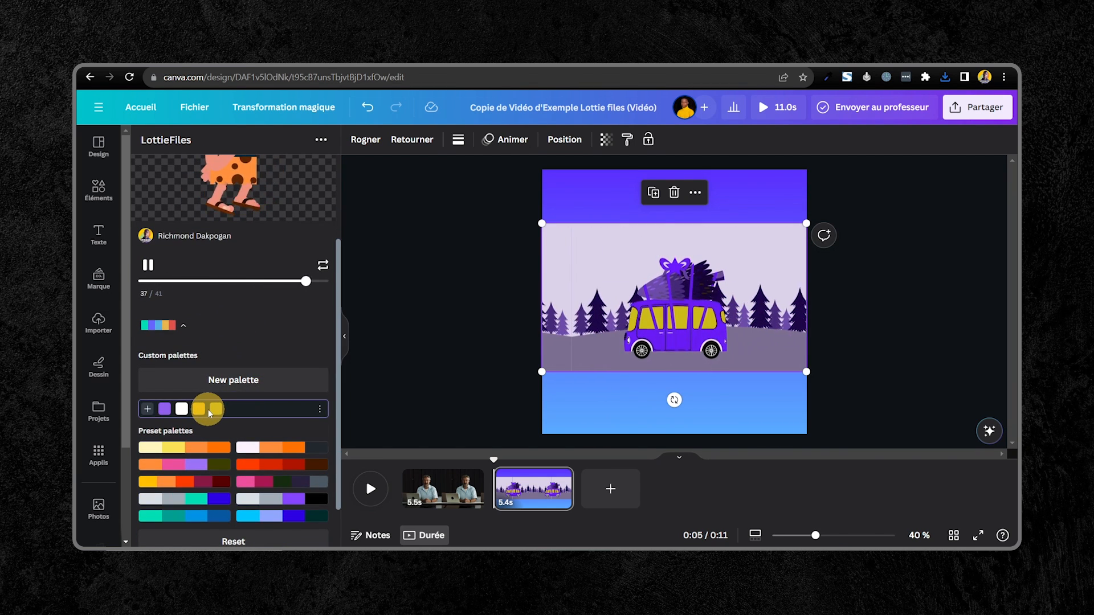
{"action": "scroll", "coordinate": [244, 358], "scroll_direction": "up", "scroll_amount": 2}
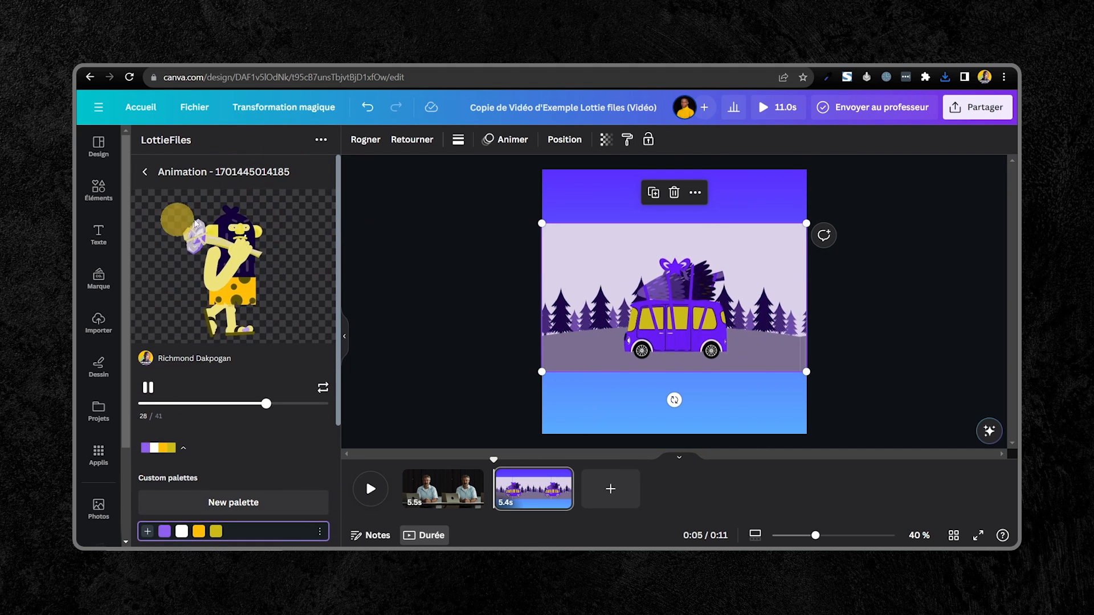
{"action": "scroll", "coordinate": [259, 459], "scroll_direction": "down", "scroll_amount": 1}
{"action": "scroll", "coordinate": [259, 460], "scroll_direction": "down", "scroll_amount": 4}
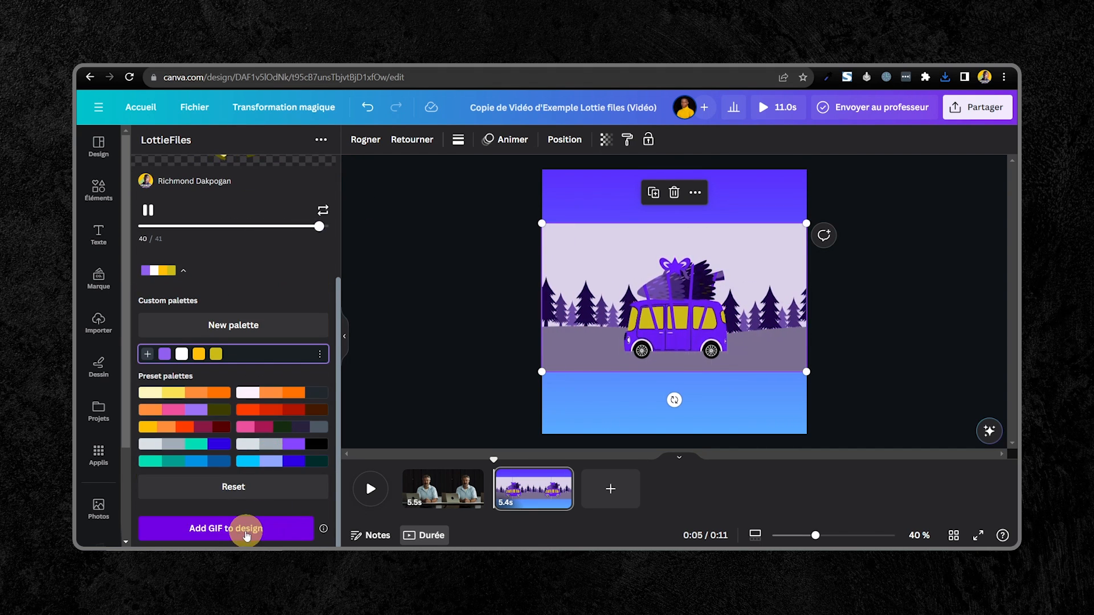
{"action": "left_click", "coordinate": [247, 529]}
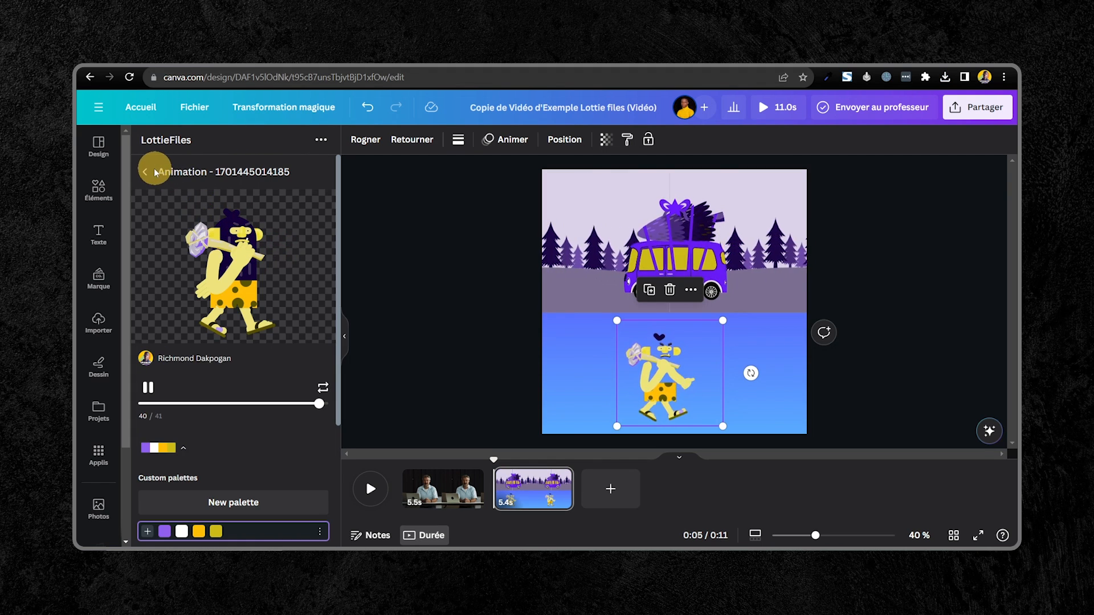
Step: Return to the LottieFiles Discover library, search for "no" and browse the animations
{"action": "left_click", "coordinate": [151, 174]}
{"action": "left_click", "coordinate": [166, 166]}
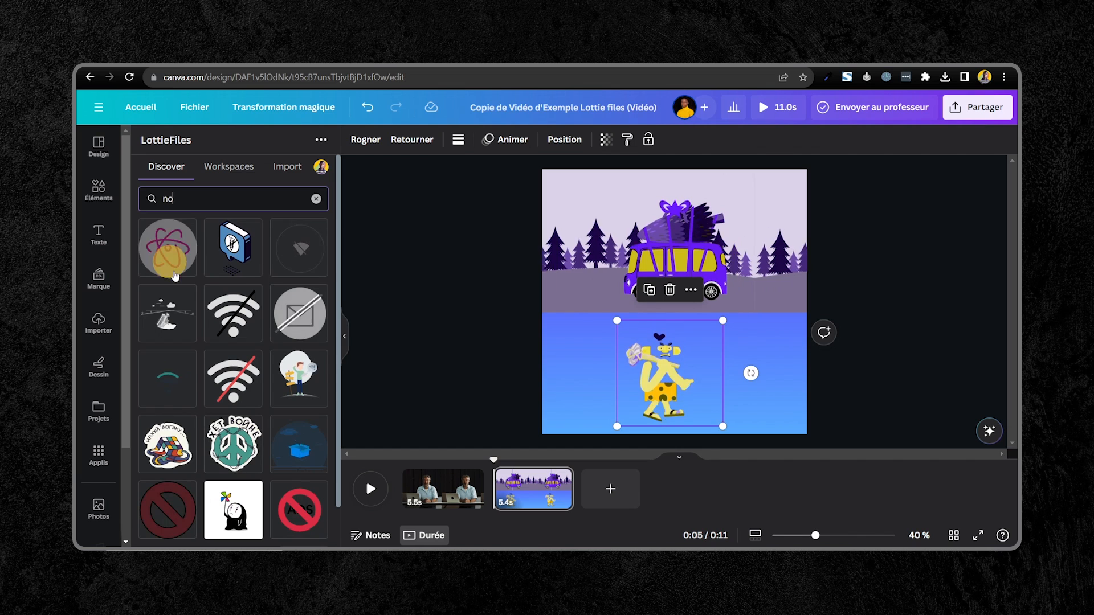
{"action": "scroll", "coordinate": [296, 274], "scroll_direction": "down", "scroll_amount": 1}
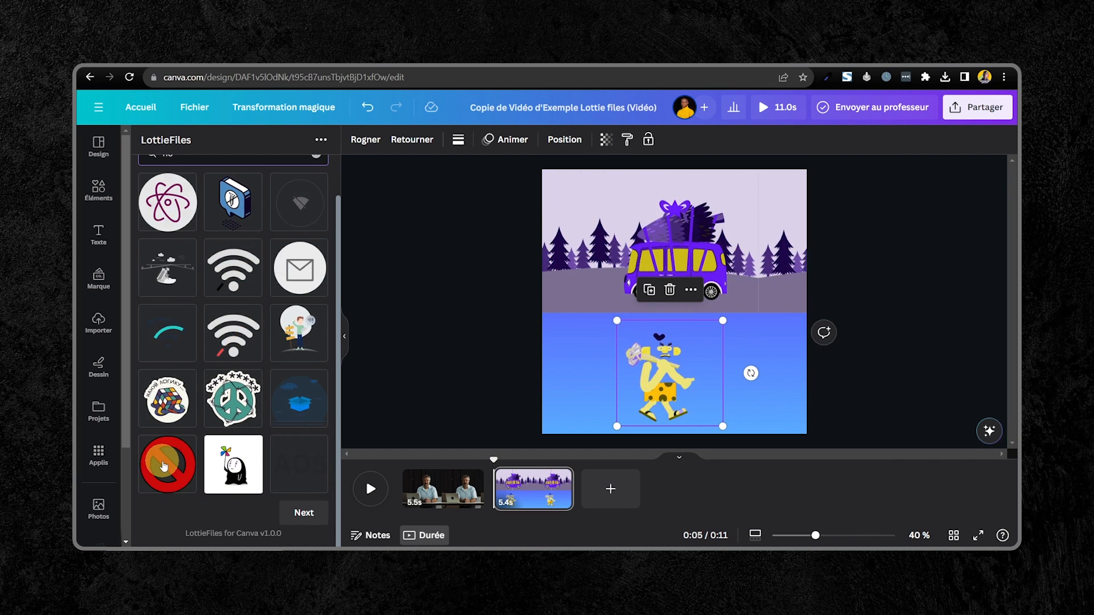
{"action": "scroll", "coordinate": [171, 342], "scroll_direction": "up", "scroll_amount": 2}
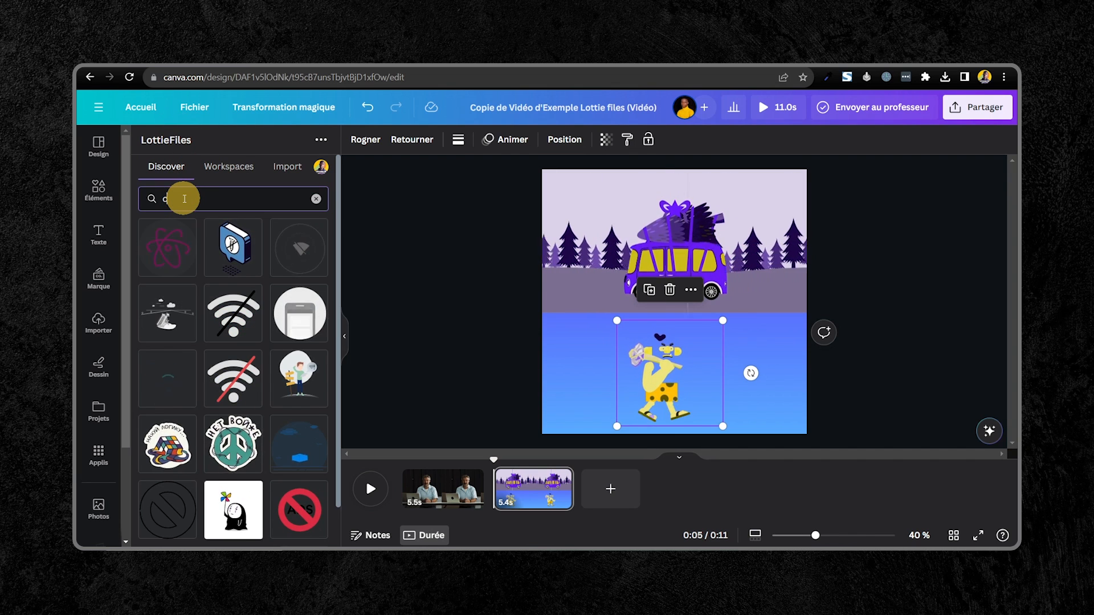
Step: Replace the search term with "validé" and browse the matching LottieFiles animations
{"action": "key", "text": "BackSpace"}
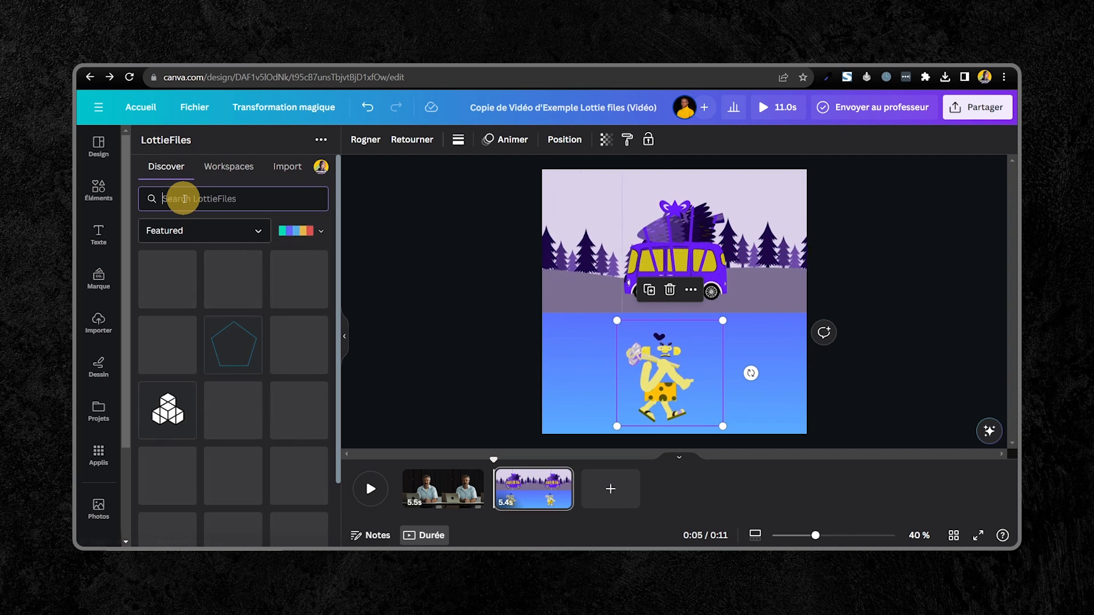
{"action": "type", "text": "validé"}
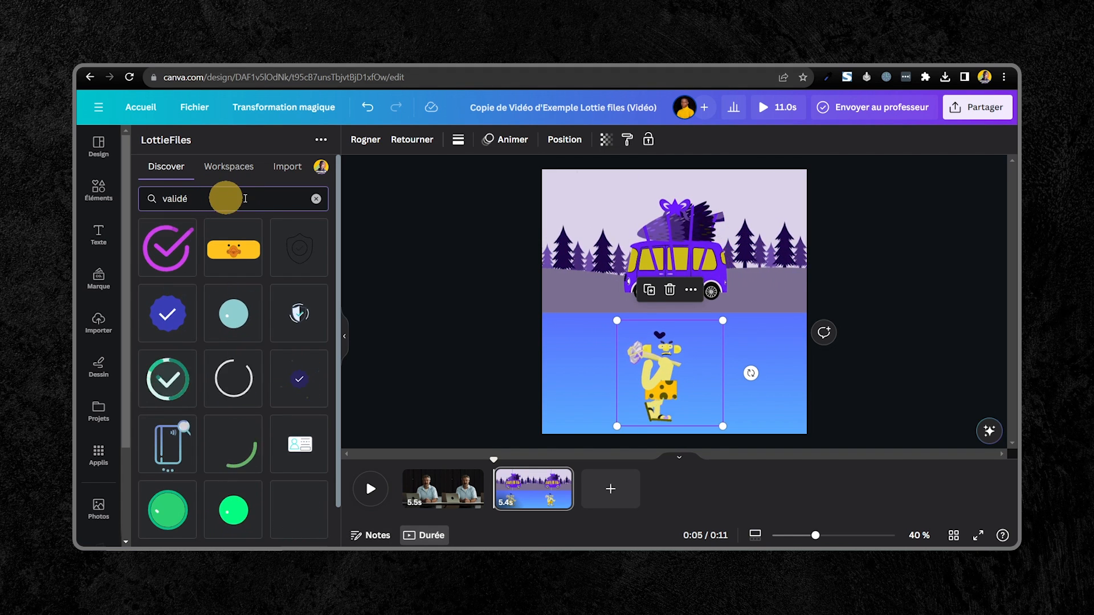
{"action": "scroll", "coordinate": [295, 306], "scroll_direction": "down", "scroll_amount": 2}
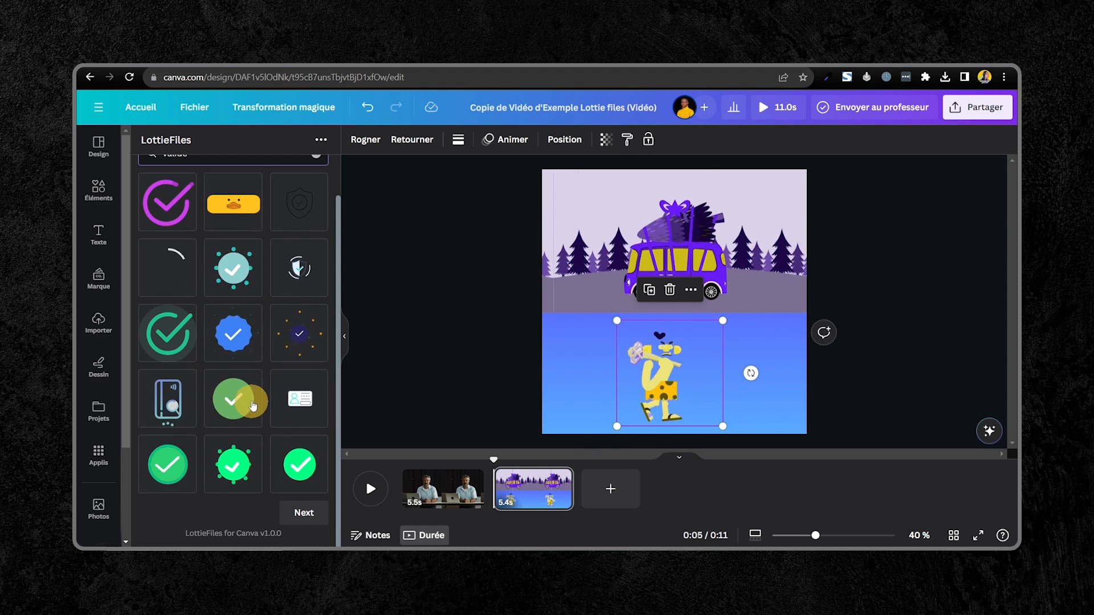
{"action": "scroll", "coordinate": [274, 302], "scroll_direction": "up", "scroll_amount": 2}
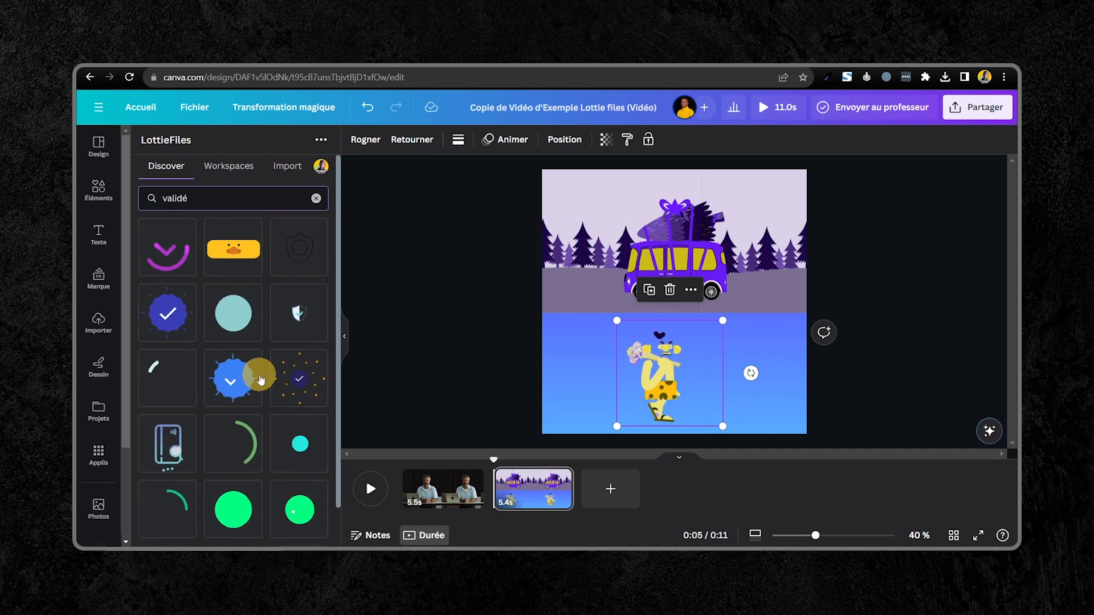
{"action": "scroll", "coordinate": [260, 379], "scroll_direction": "down", "scroll_amount": 2}
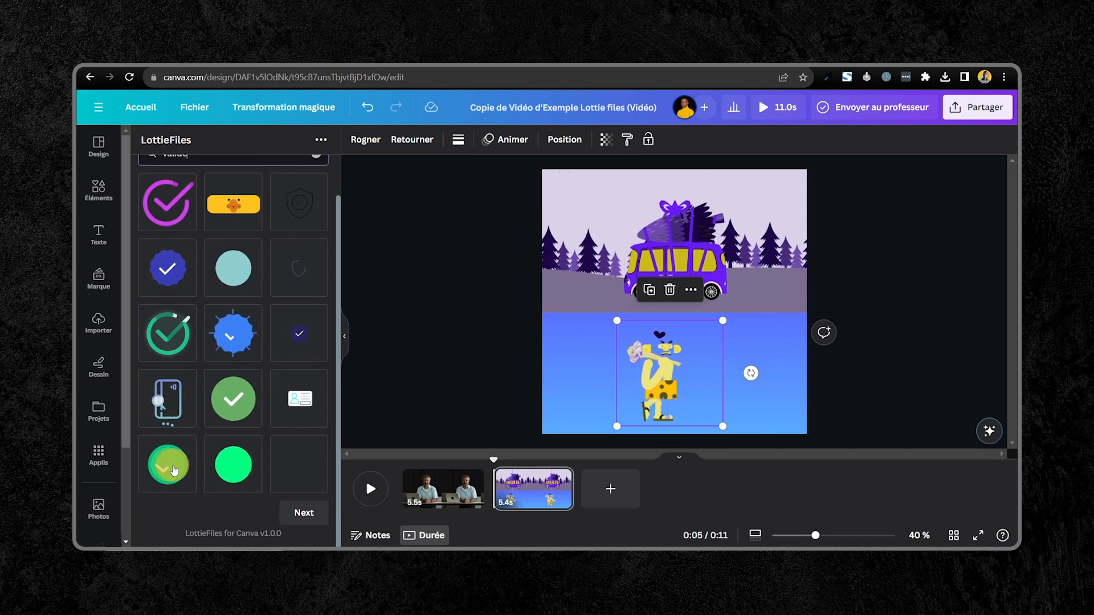
Step: Open the green Succes validation checkmark animation and recolour it with the custom purple, white and yellow palette
{"action": "left_click", "coordinate": [174, 470]}
{"action": "left_click", "coordinate": [330, 393]}
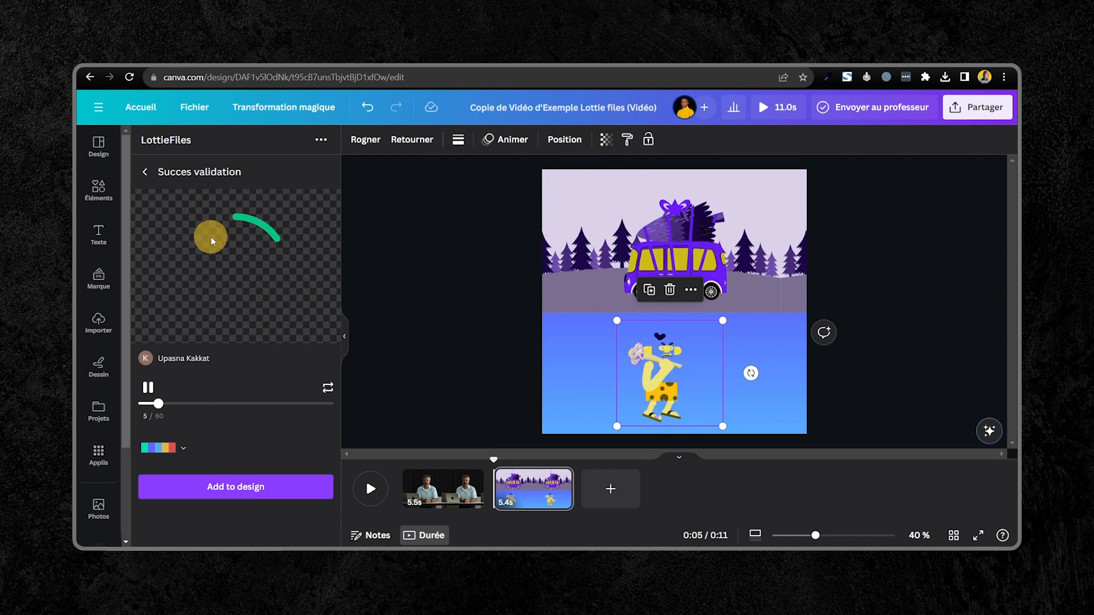
{"action": "left_click", "coordinate": [185, 451]}
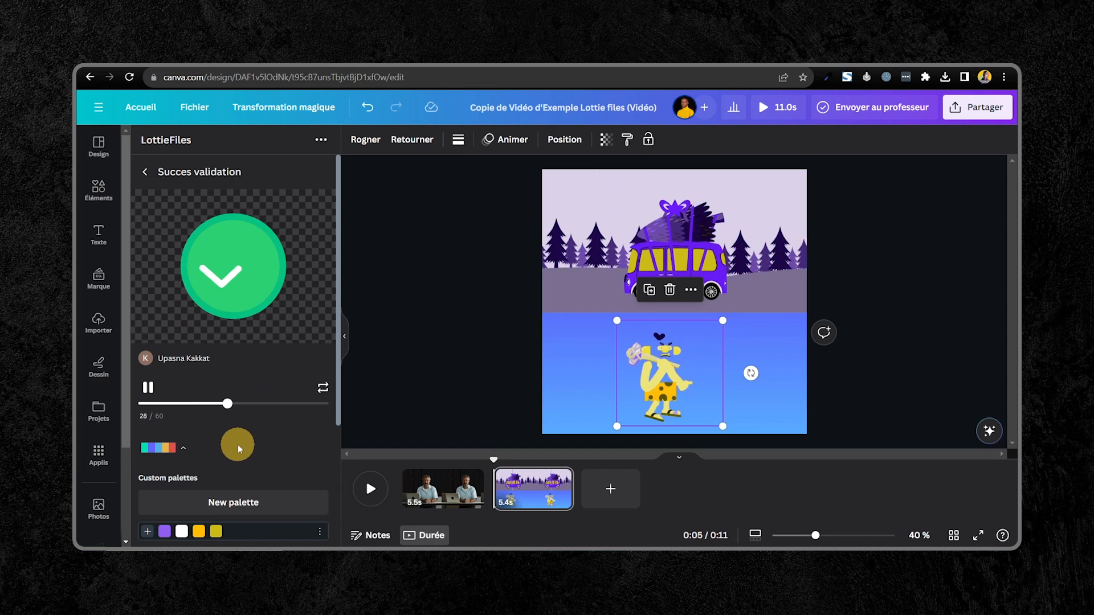
{"action": "scroll", "coordinate": [236, 447], "scroll_direction": "down", "scroll_amount": 3}
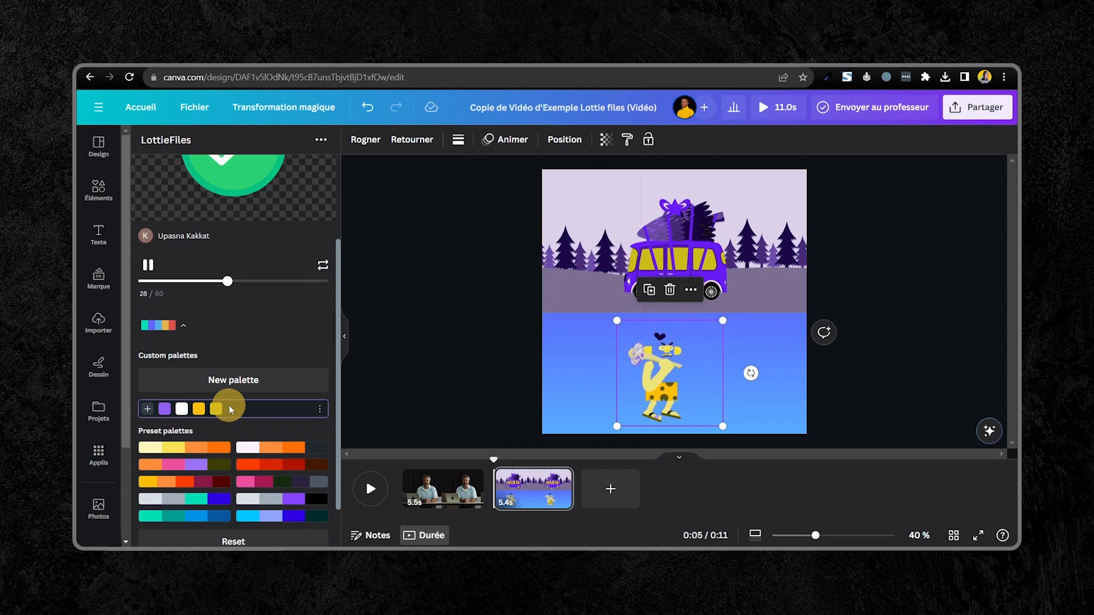
{"action": "left_click", "coordinate": [230, 414]}
{"action": "scroll", "coordinate": [264, 340], "scroll_direction": "up", "scroll_amount": 3}
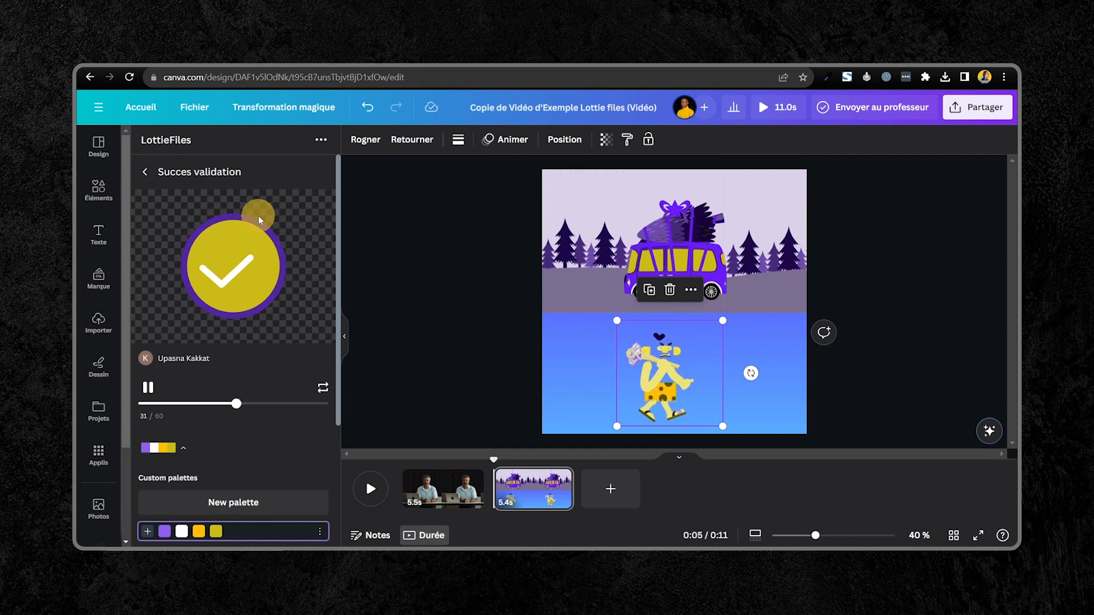
Step: Add a new page at the end of the video and insert the recoloured checkmark animation on it
{"action": "left_click", "coordinate": [617, 503]}
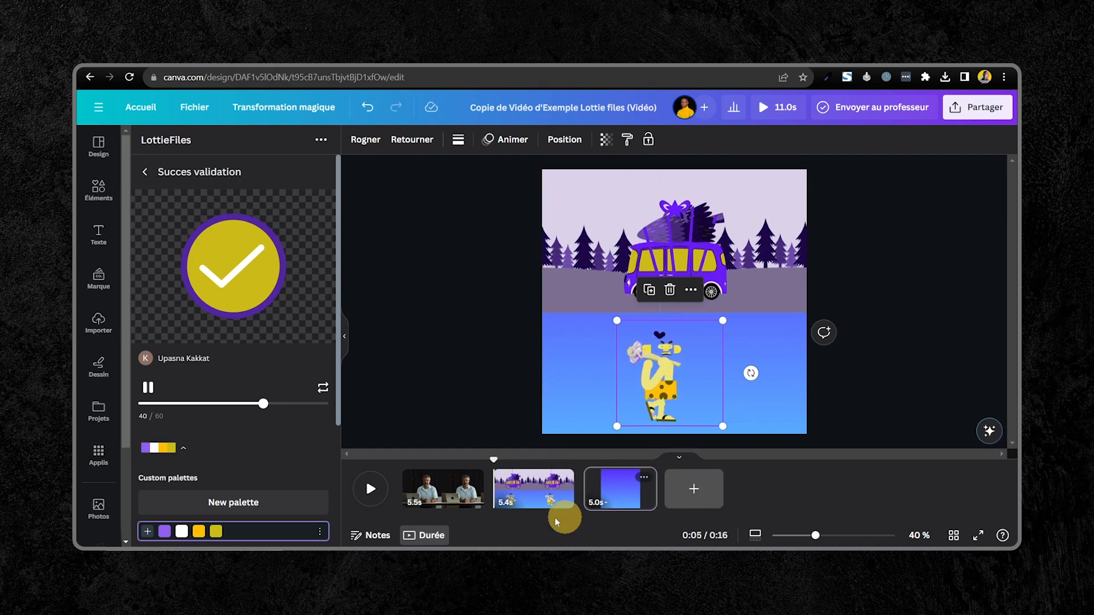
{"action": "scroll", "coordinate": [226, 437], "scroll_direction": "down", "scroll_amount": 3}
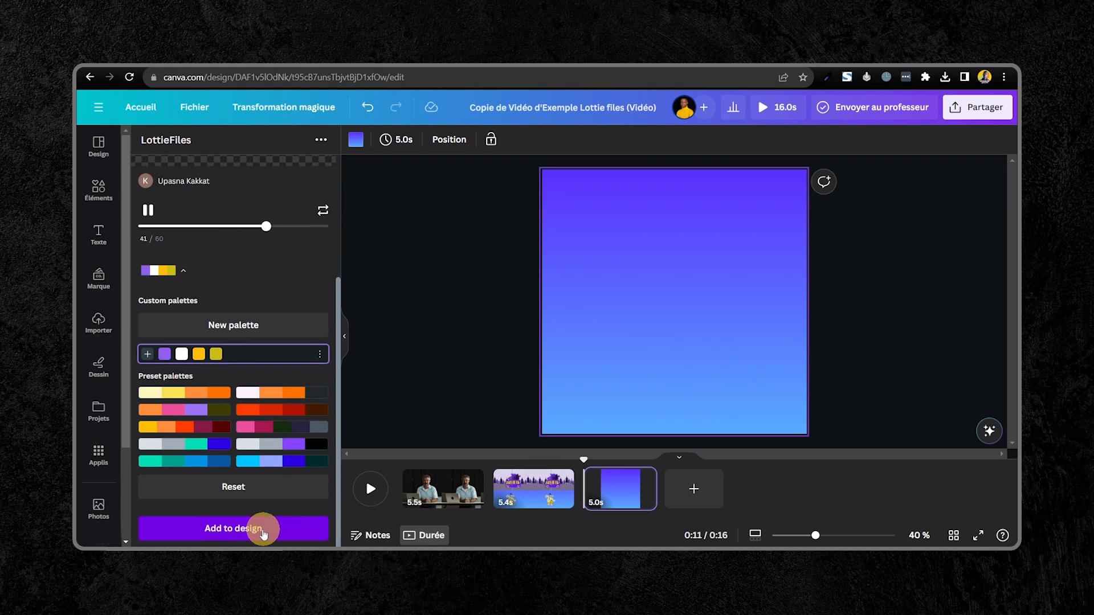
{"action": "left_click", "coordinate": [251, 529]}
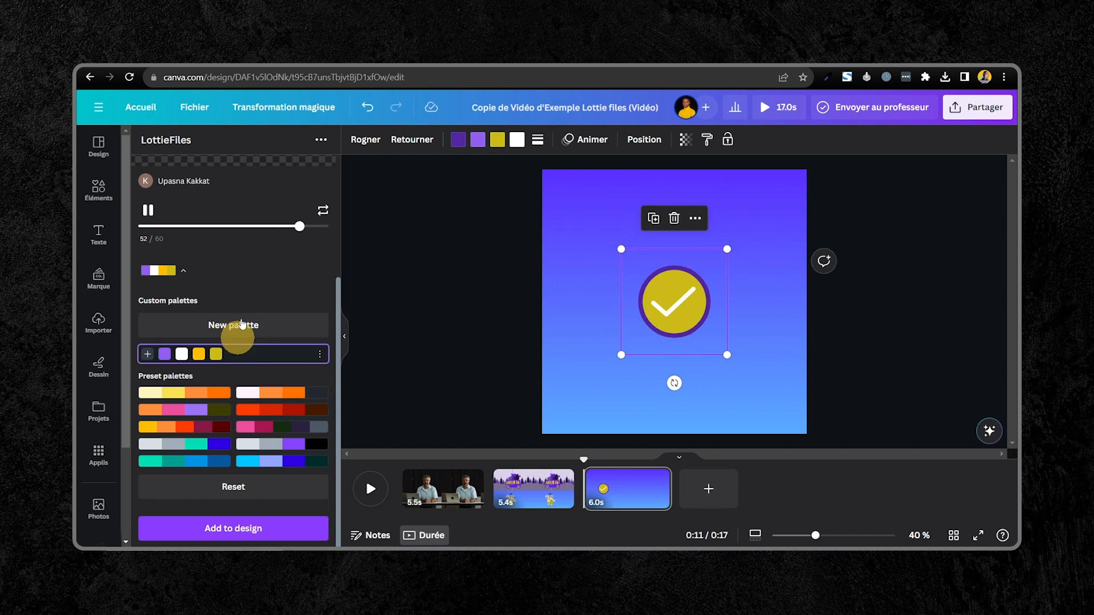
{"action": "scroll", "coordinate": [272, 272], "scroll_direction": "up", "scroll_amount": 3}
{"action": "scroll", "coordinate": [271, 277], "scroll_direction": "up", "scroll_amount": 1}
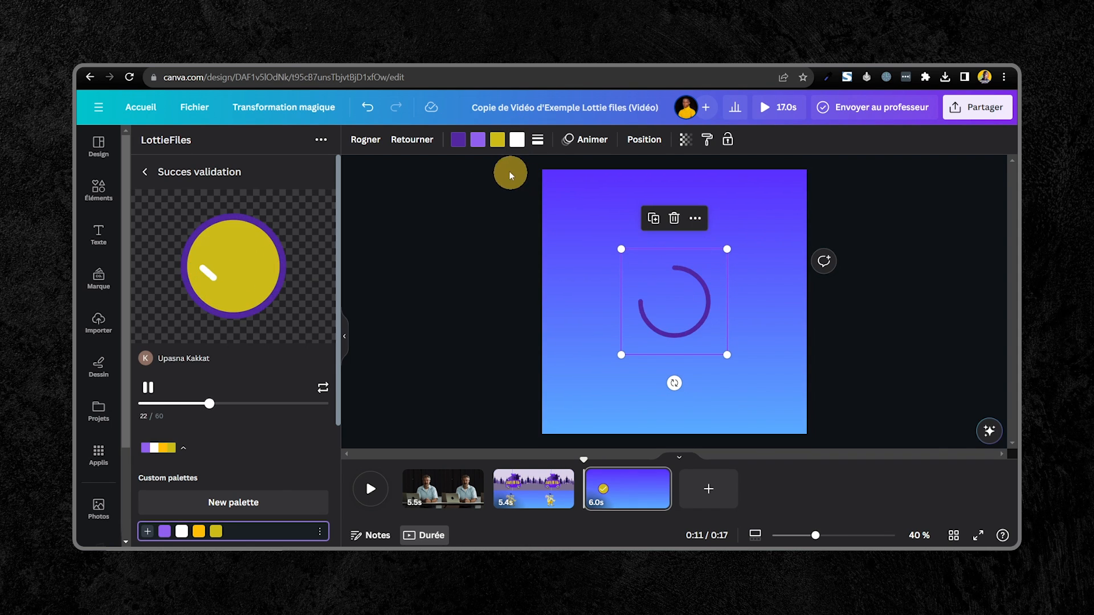
Step: Change the animation's checkmark to red and its yellow disc to white, and shrink it to about half size
{"action": "left_click", "coordinate": [510, 140]}
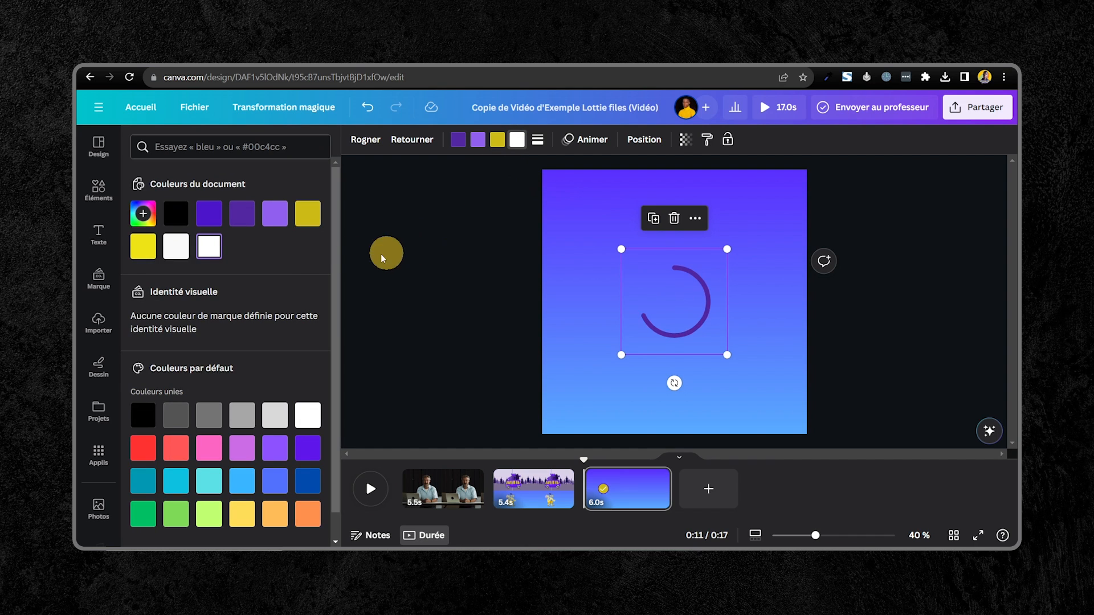
{"action": "scroll", "coordinate": [278, 242], "scroll_direction": "down", "scroll_amount": 1}
{"action": "left_click", "coordinate": [140, 421]}
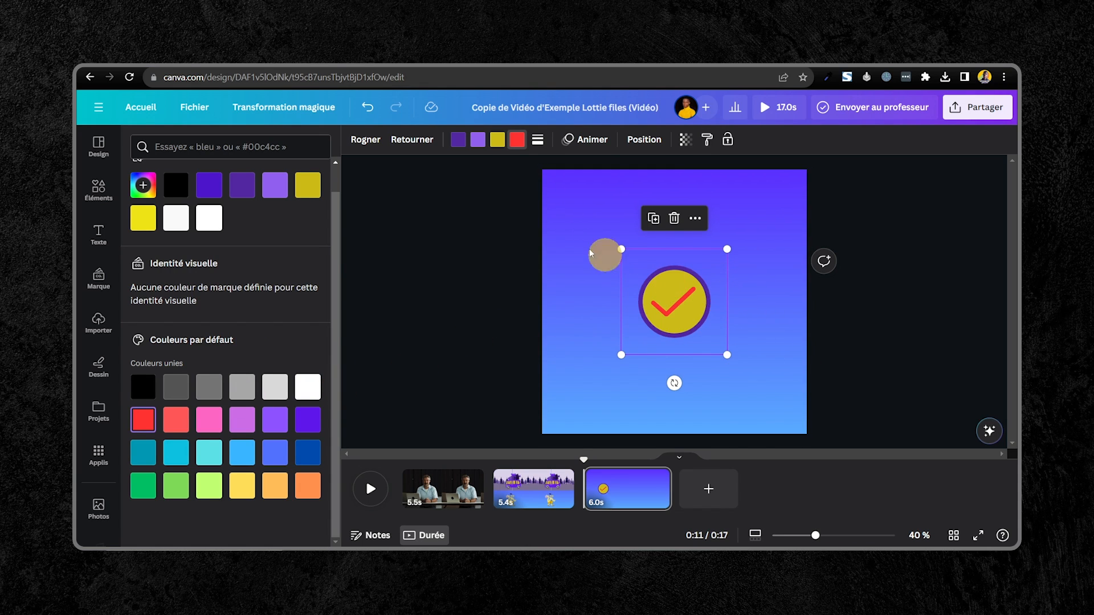
{"action": "left_click", "coordinate": [496, 143]}
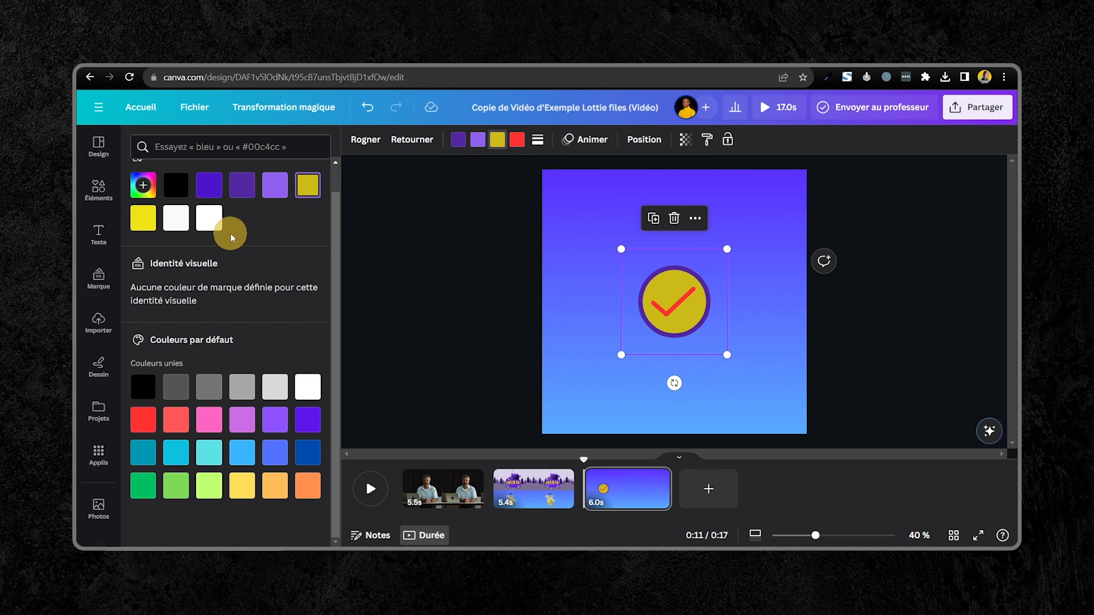
{"action": "left_click", "coordinate": [209, 218]}
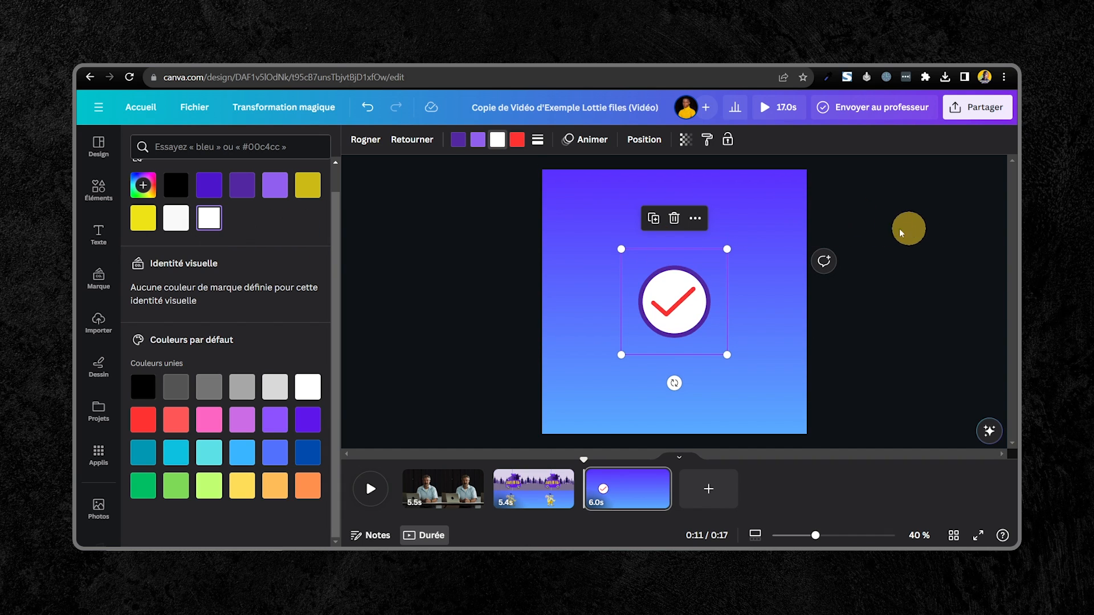
{"action": "left_click_drag", "start_coordinate": [721, 260], "coordinate": [686, 307]}
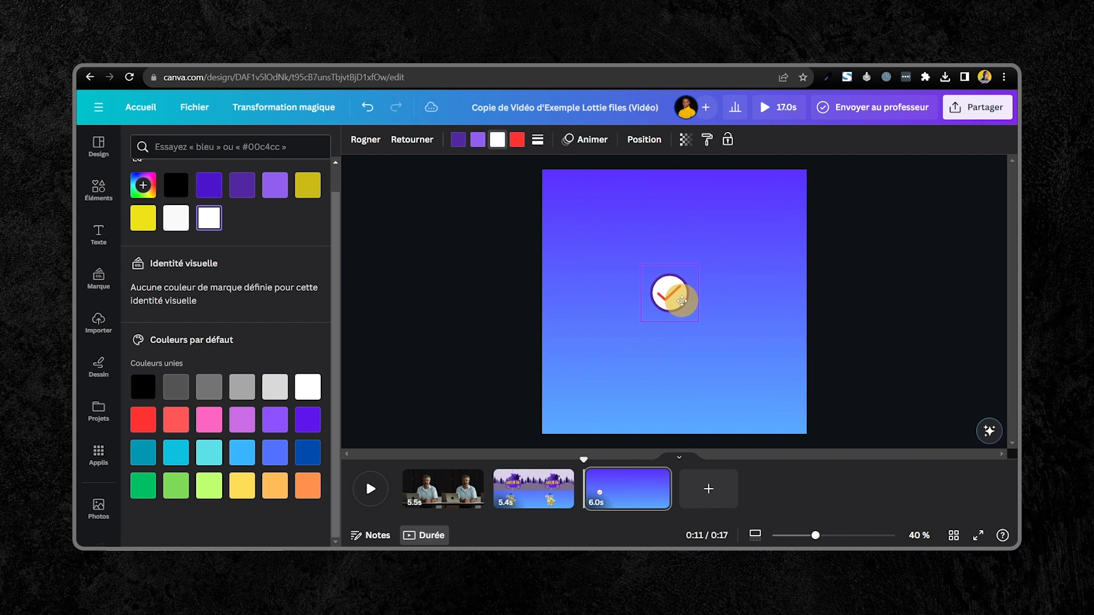
{"action": "left_click", "coordinate": [630, 446]}
Step: Go to the first page with the seated man and reopen the LottieFiles library
{"action": "left_click", "coordinate": [433, 493]}
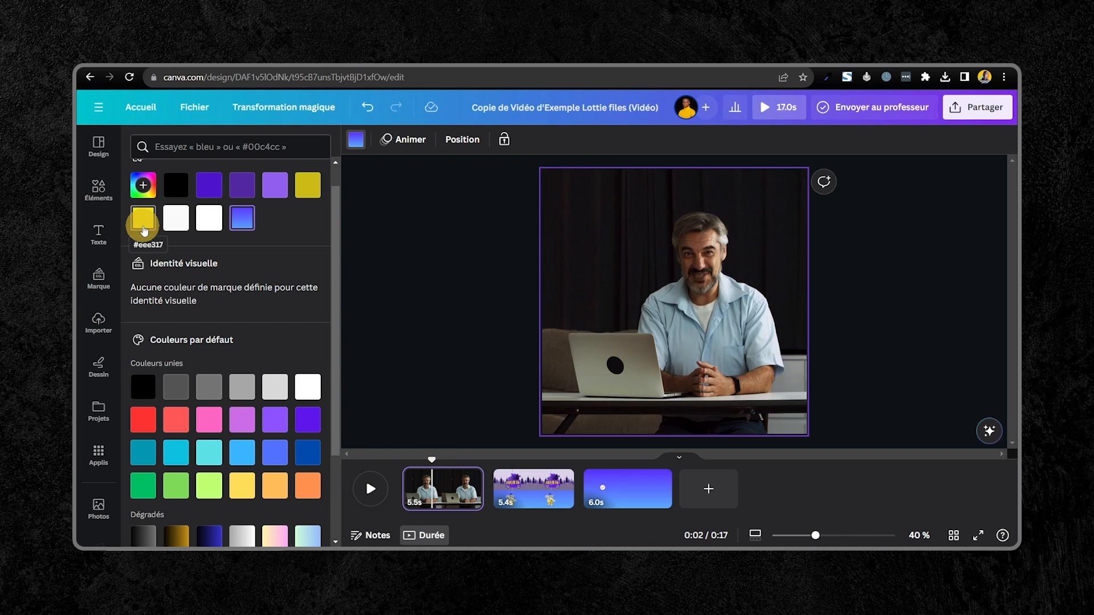
{"action": "scroll", "coordinate": [85, 273], "scroll_direction": "down", "scroll_amount": 2}
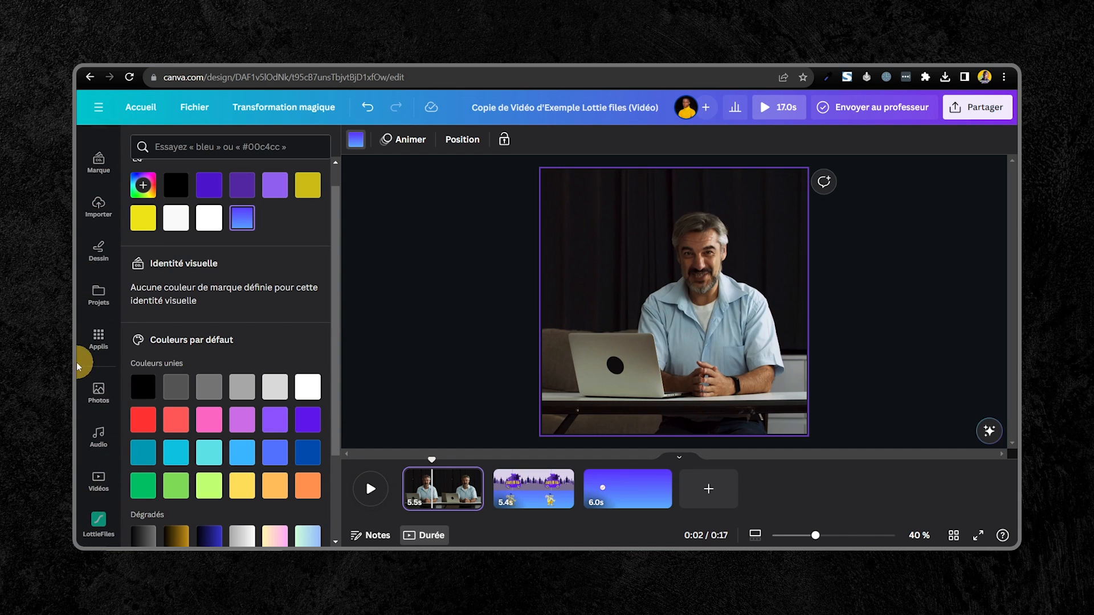
{"action": "left_click", "coordinate": [98, 519]}
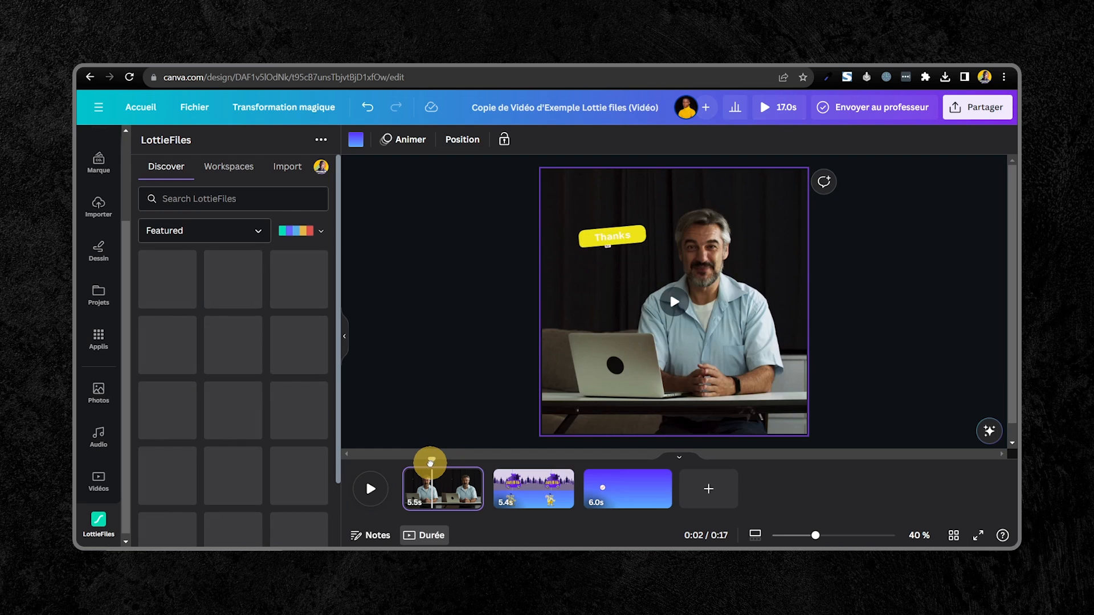
Step: Play the first page from near its start to preview the Thanks For Subscribe animation, and pause it
{"action": "left_click_drag", "start_coordinate": [430, 463], "coordinate": [411, 464]}
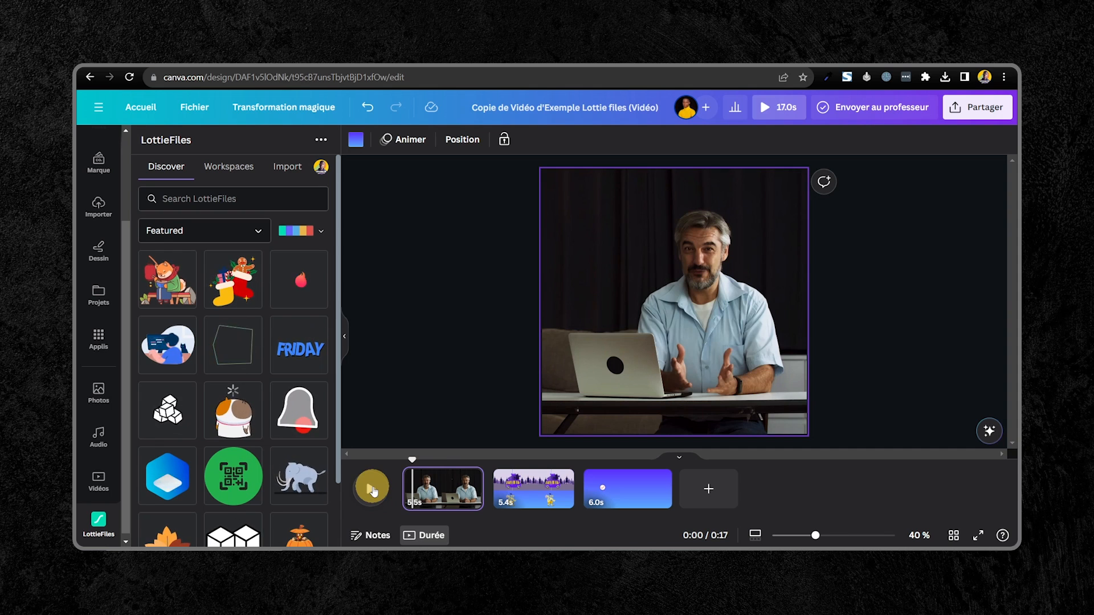
{"action": "left_click", "coordinate": [371, 489]}
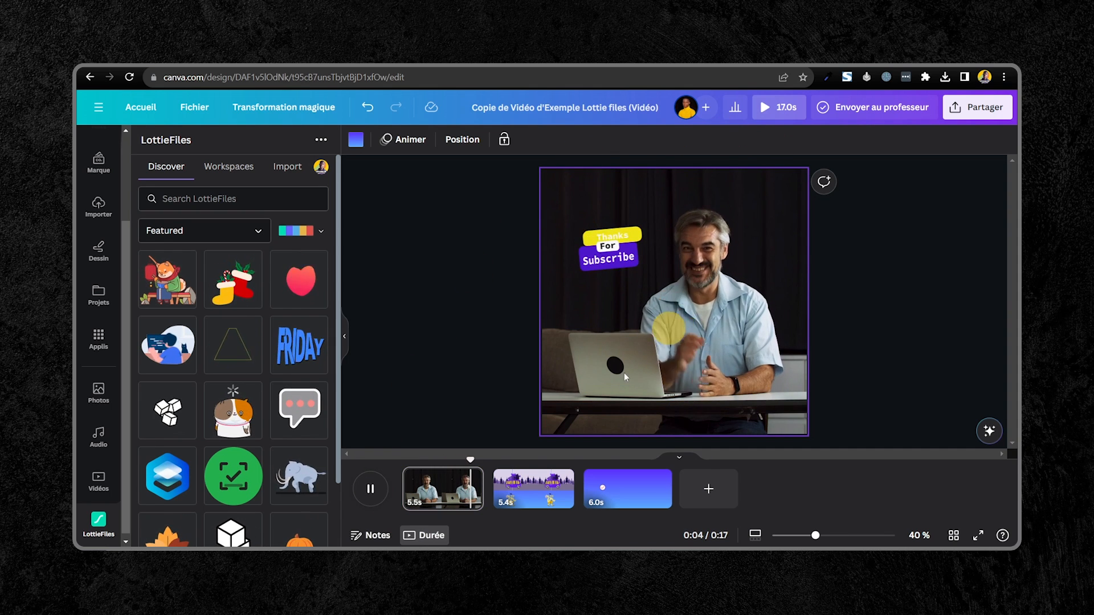
{"action": "left_click", "coordinate": [370, 489]}
{"action": "left_click", "coordinate": [524, 177]}
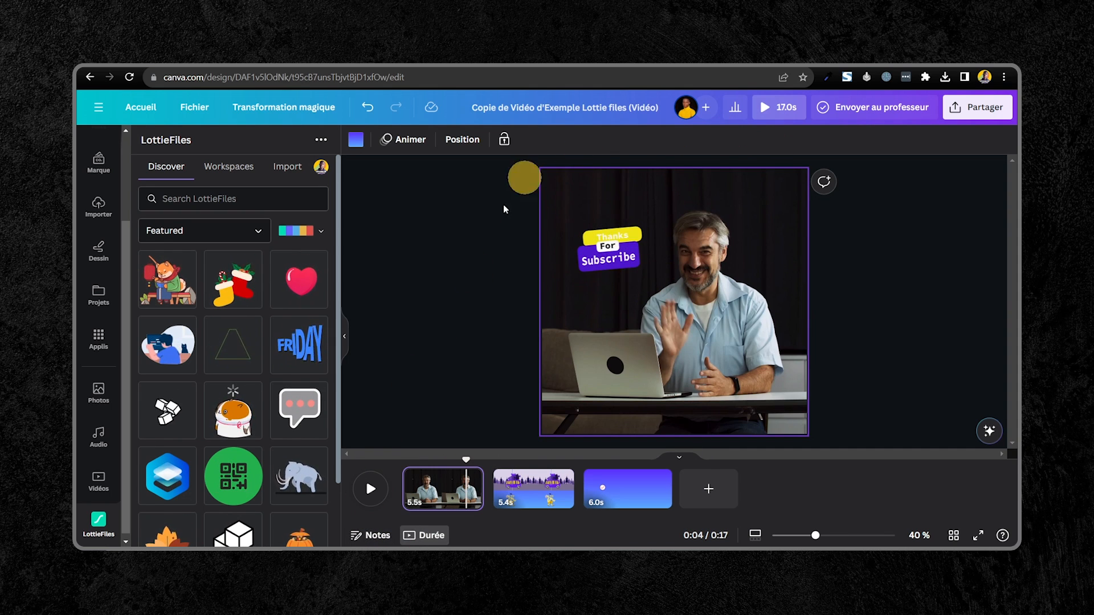
Step: Search the LottieFiles library for "abonnez vous"
{"action": "left_click", "coordinate": [188, 200]}
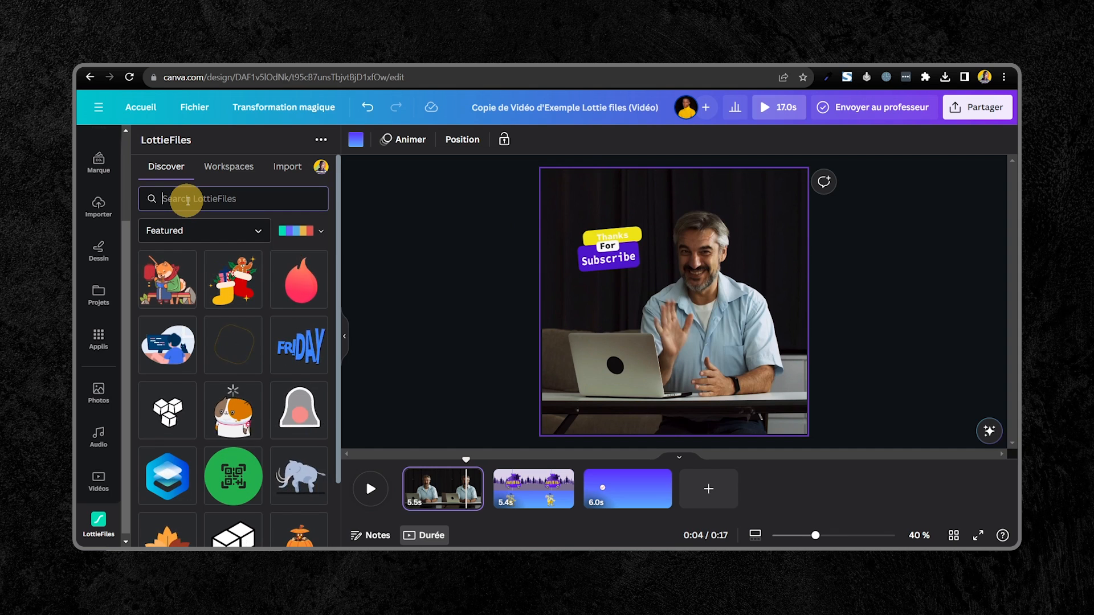
{"action": "type", "text": "abonnez "}
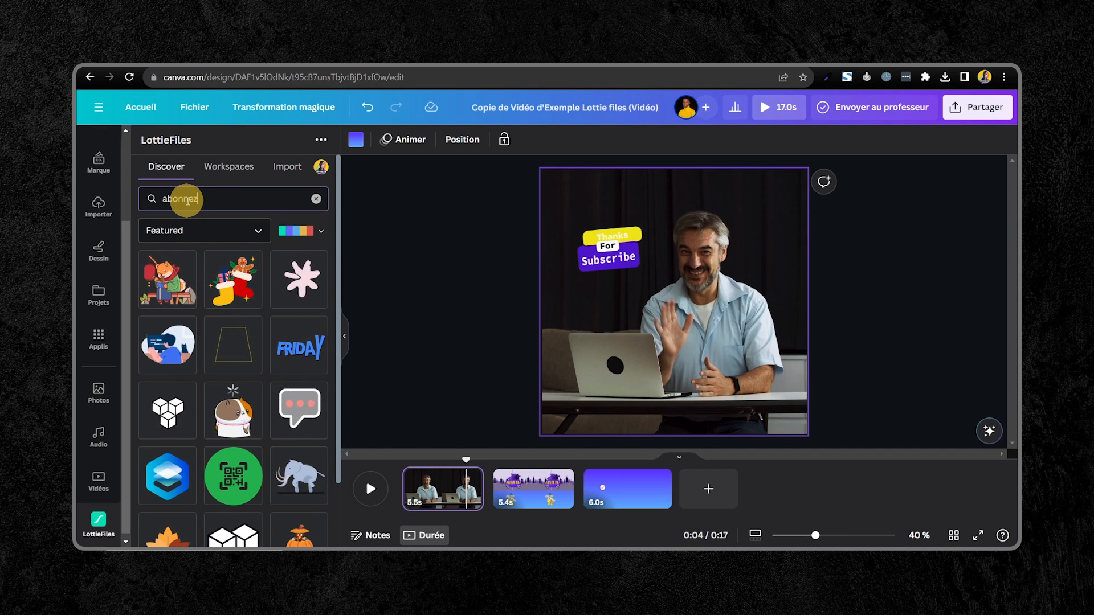
{"action": "type", "text": "vous"}
Step: Replace the LottieFiles search term with "thanks you"
{"action": "left_click", "coordinate": [198, 201]}
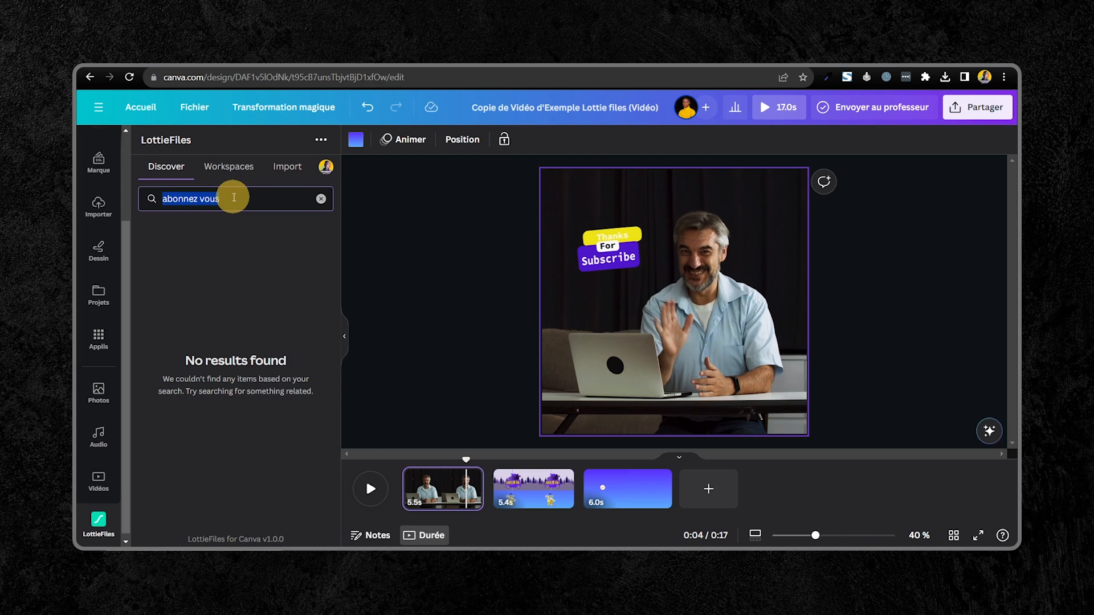
{"action": "type", "text": "than"}
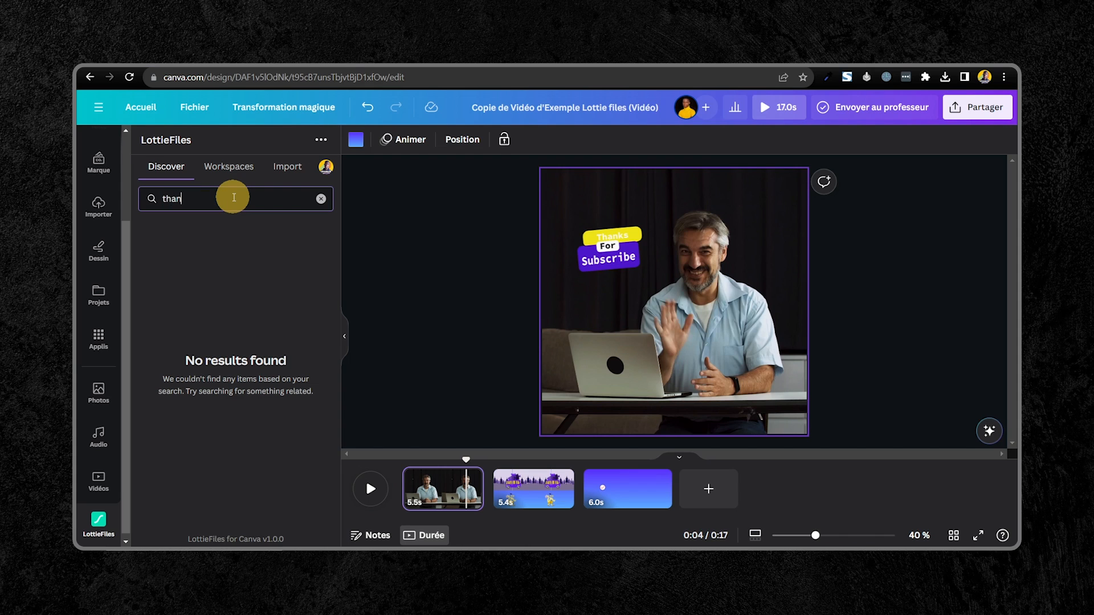
{"action": "type", "text": "ksyou"}
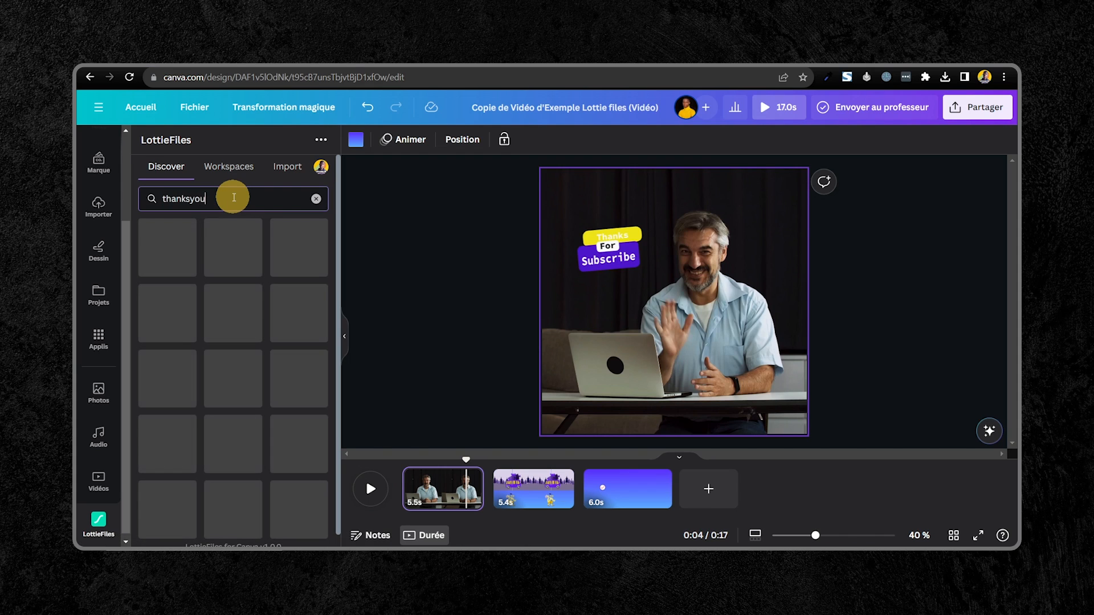
{"action": "left_click", "coordinate": [186, 196]}
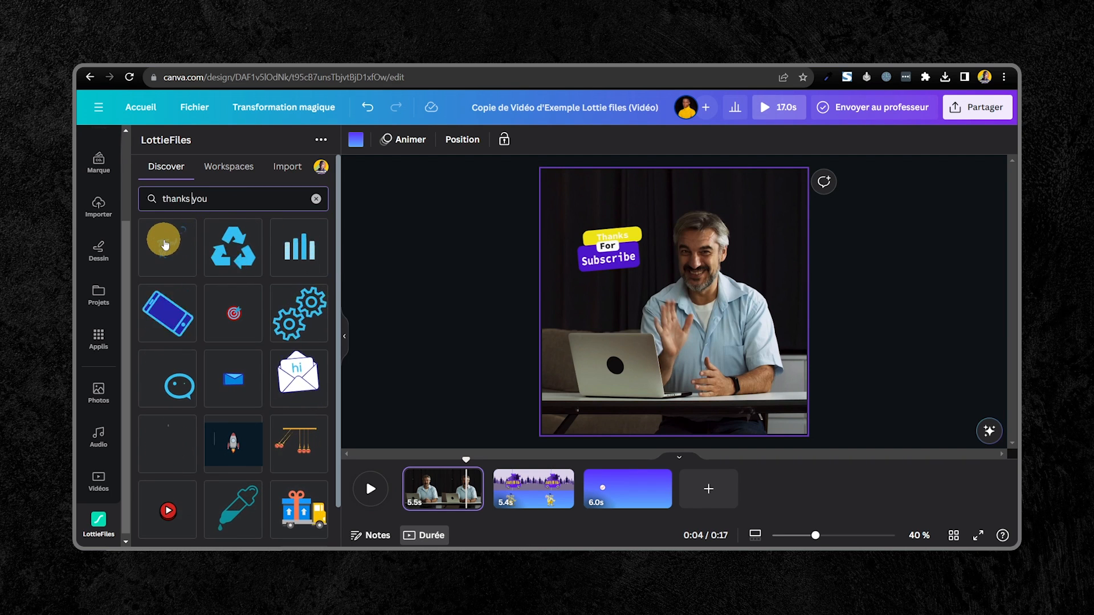
Step: Open the YouTube Thanks for Watching animation and add it to the first page with its original colours
{"action": "left_click", "coordinate": [162, 516]}
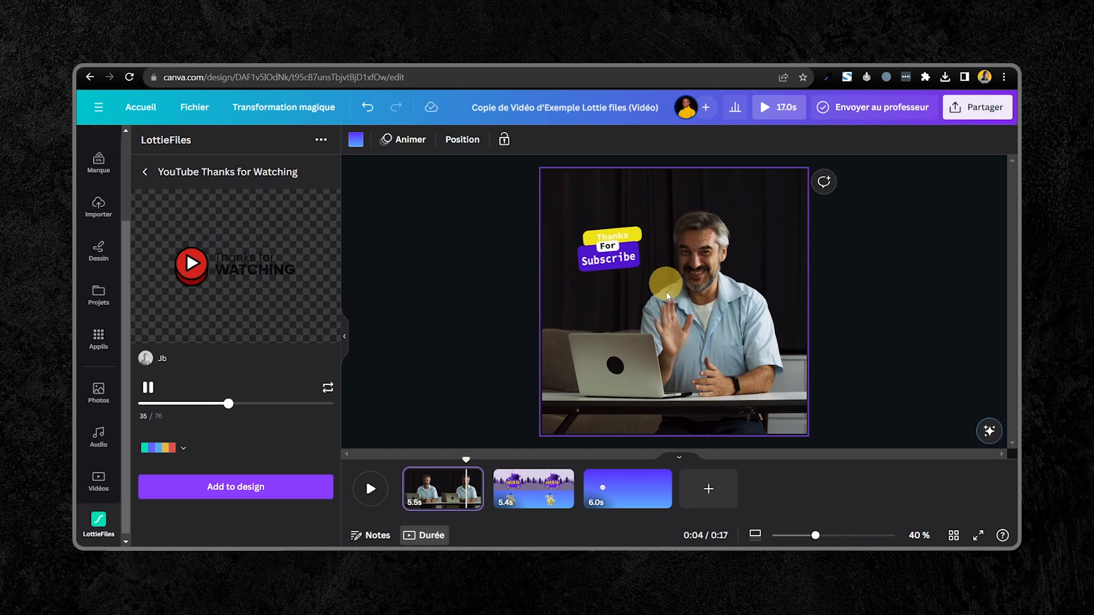
{"action": "left_click", "coordinate": [629, 494]}
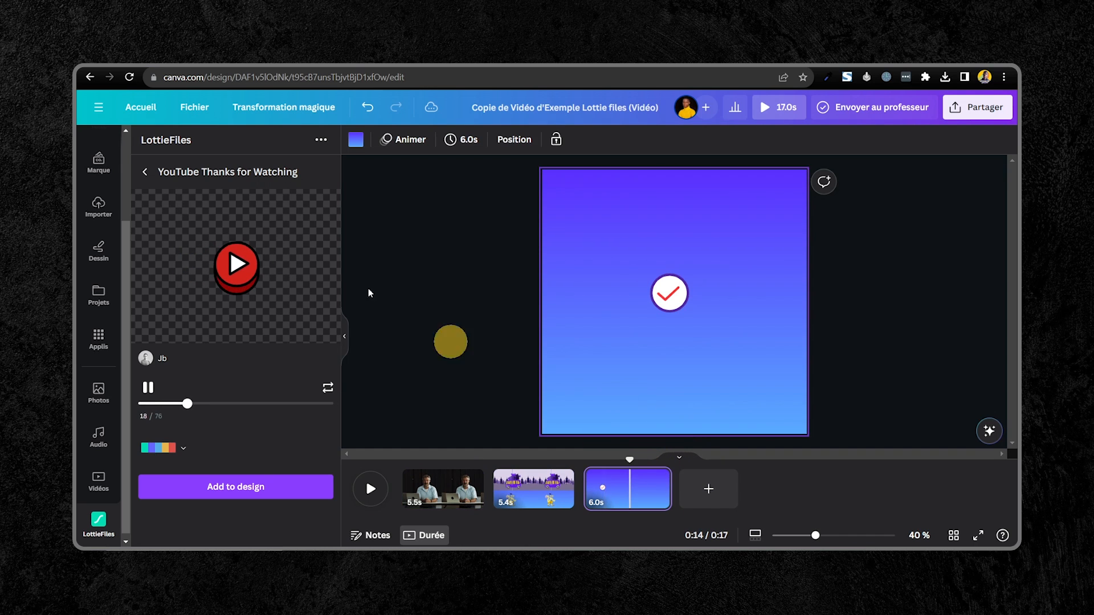
{"action": "left_click", "coordinate": [446, 488]}
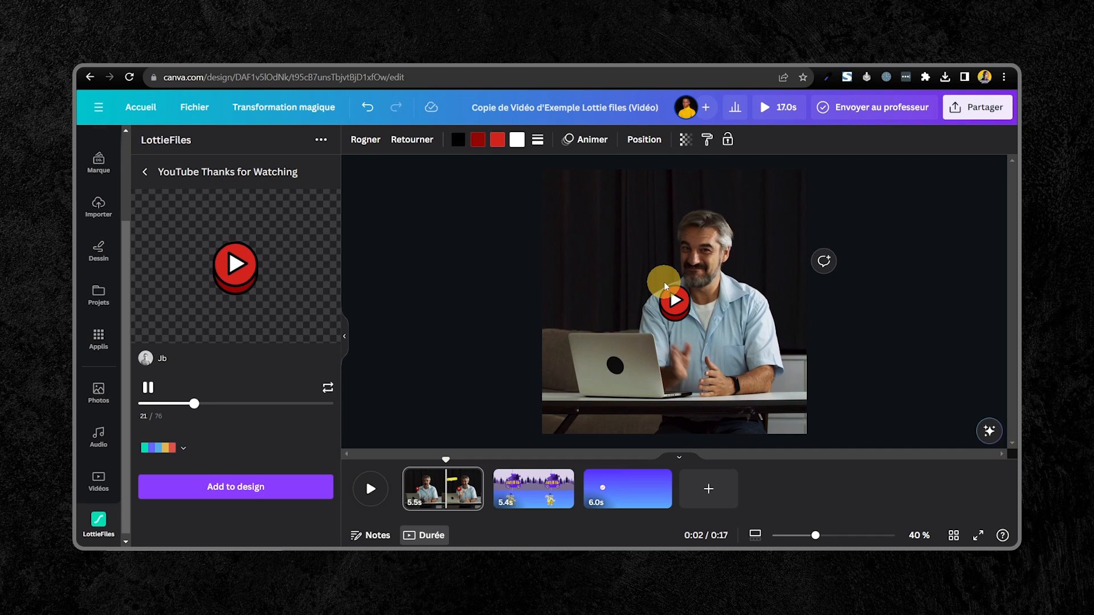
Step: Play the first page from the beginning to preview the Thanks for Watching animation over the video
{"action": "left_click_drag", "start_coordinate": [445, 460], "coordinate": [393, 462]}
{"action": "left_click", "coordinate": [371, 489]}
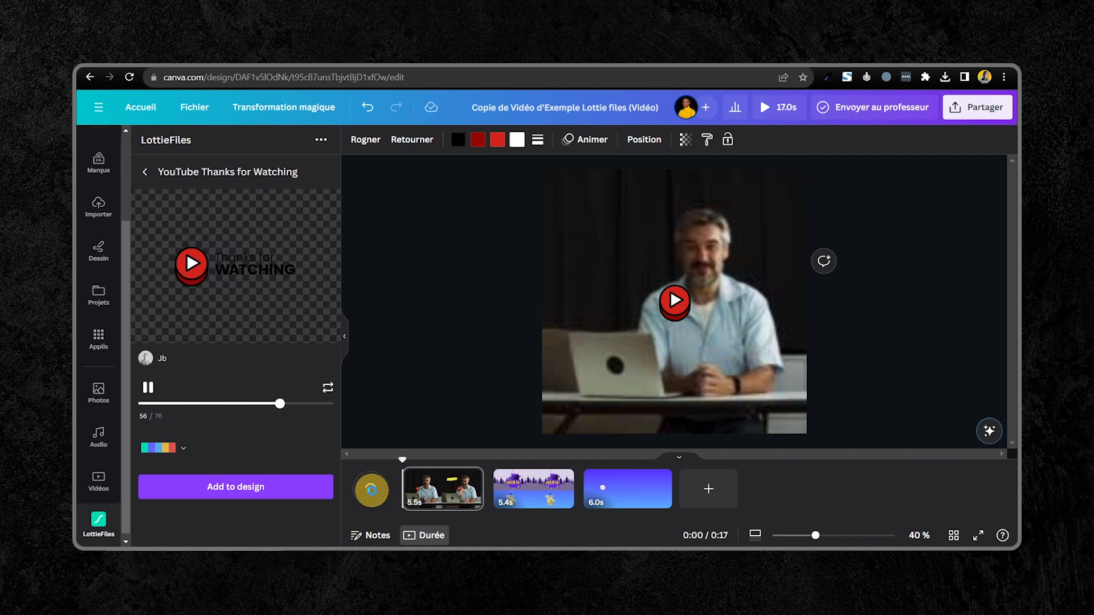
{"action": "left_click", "coordinate": [371, 490]}
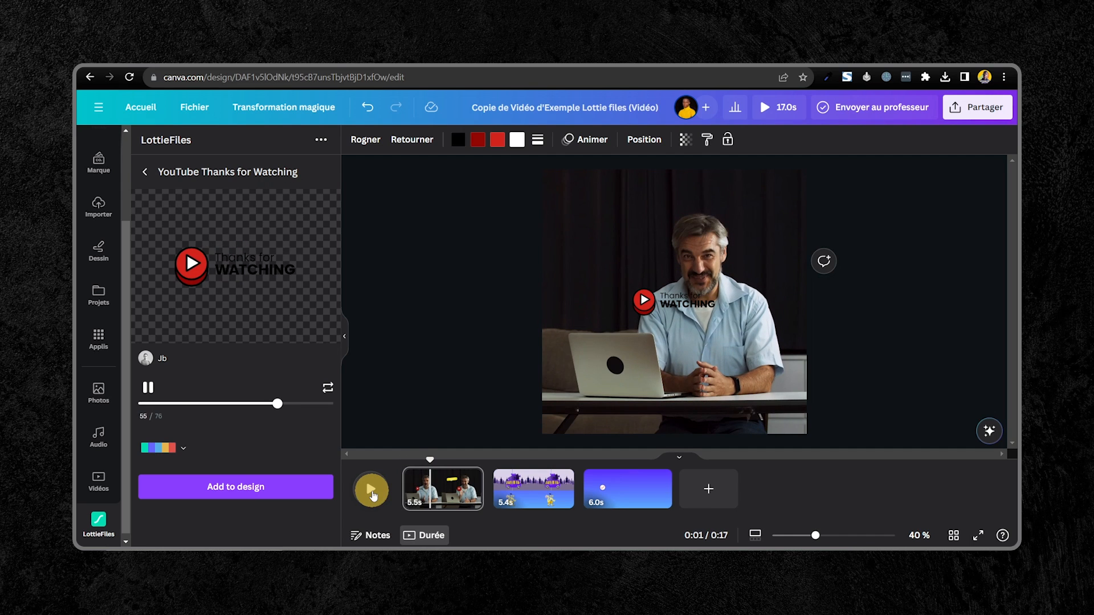
Step: Move the Thanks for Watching animation above the Subscribe sticker in the page's upper-left area and set the playhead to 2.7 s
{"action": "left_click", "coordinate": [682, 305]}
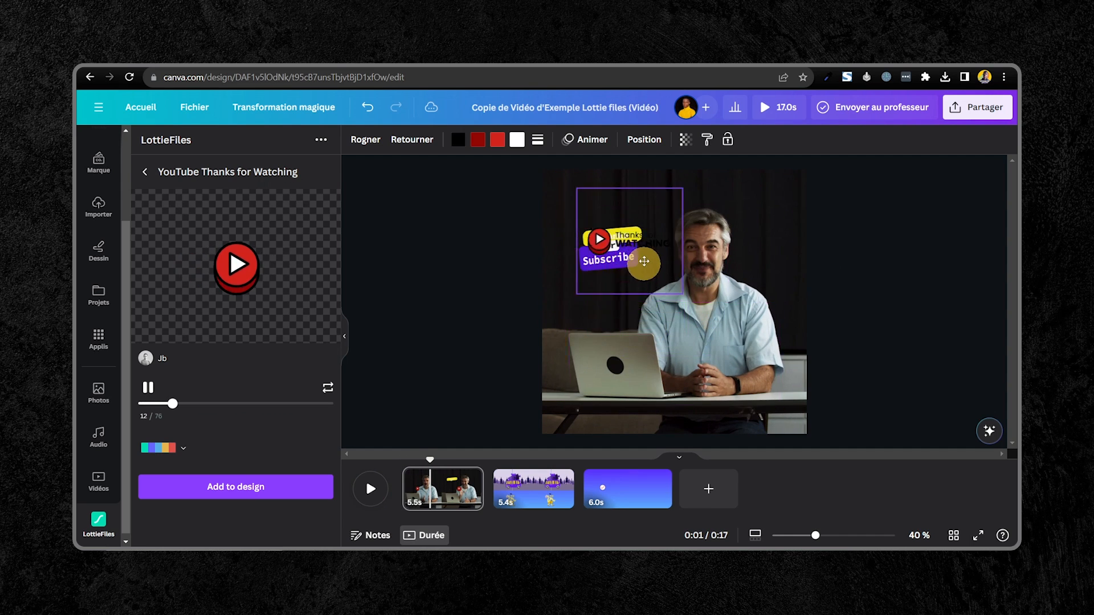
{"action": "left_click", "coordinate": [427, 469]}
{"action": "left_click_drag", "start_coordinate": [427, 469], "coordinate": [442, 469]}
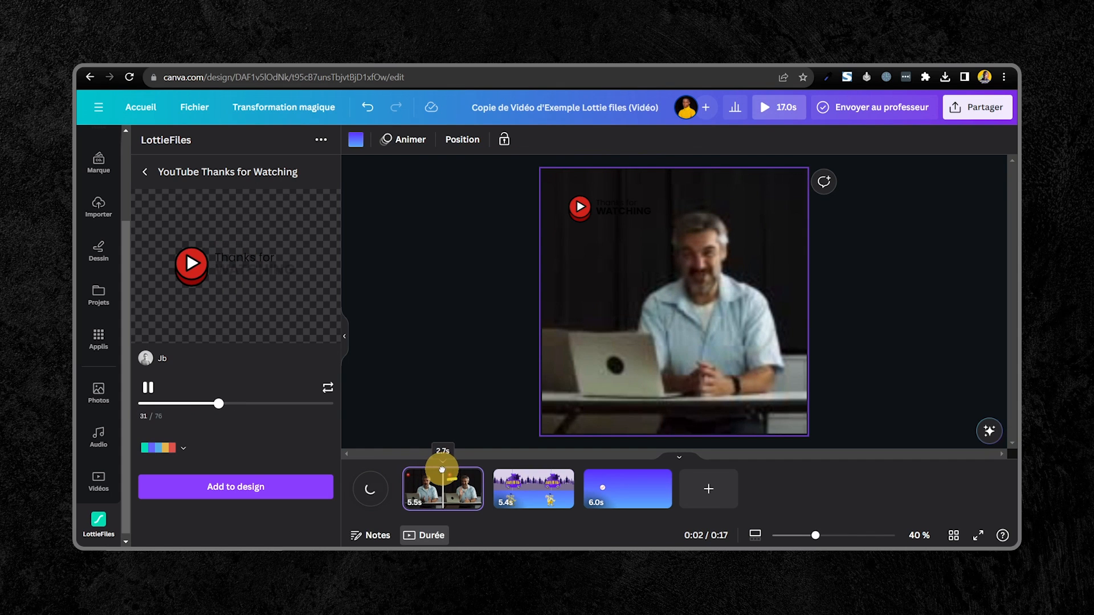
Step: Delete the Thanks For Subscribe animation from the first page's layers and select the Thanks for Watching animation
{"action": "left_click", "coordinate": [459, 139]}
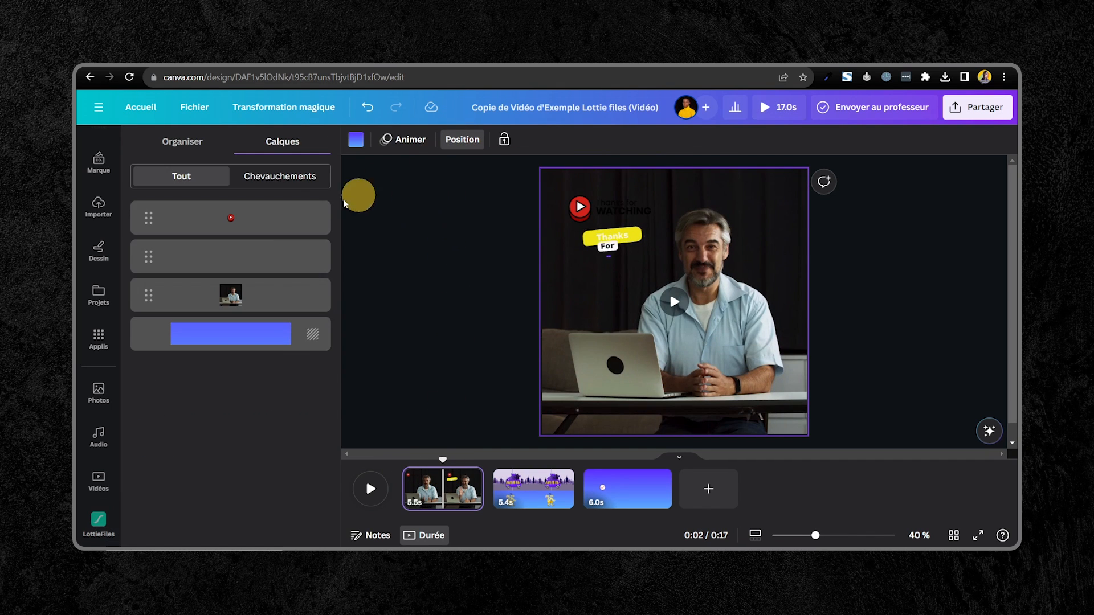
{"action": "left_click", "coordinate": [254, 255]}
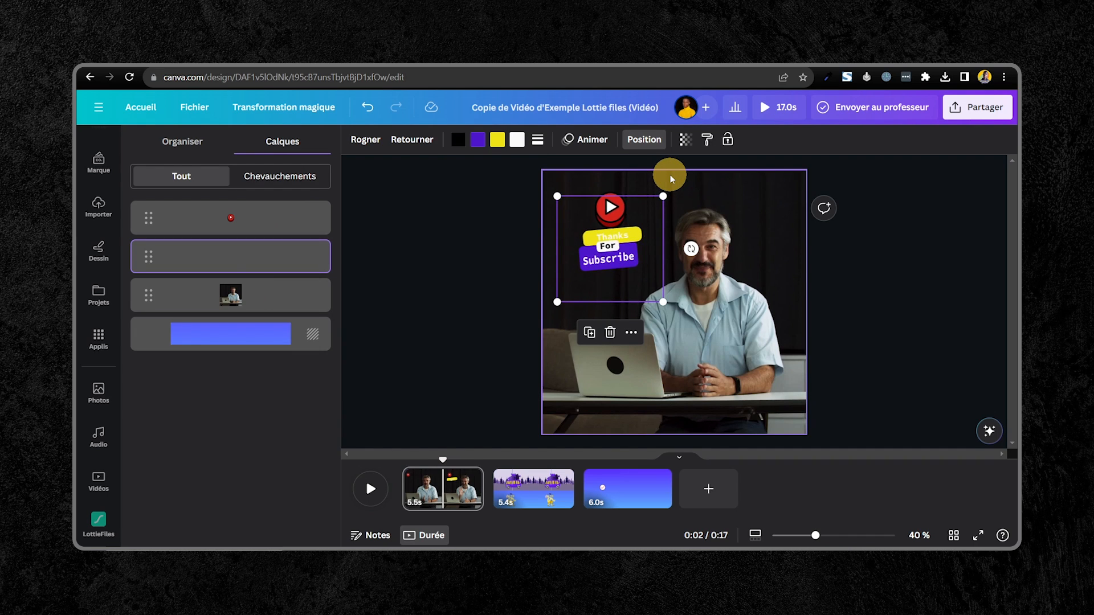
{"action": "key", "text": "Delete"}
{"action": "left_click", "coordinate": [613, 215]}
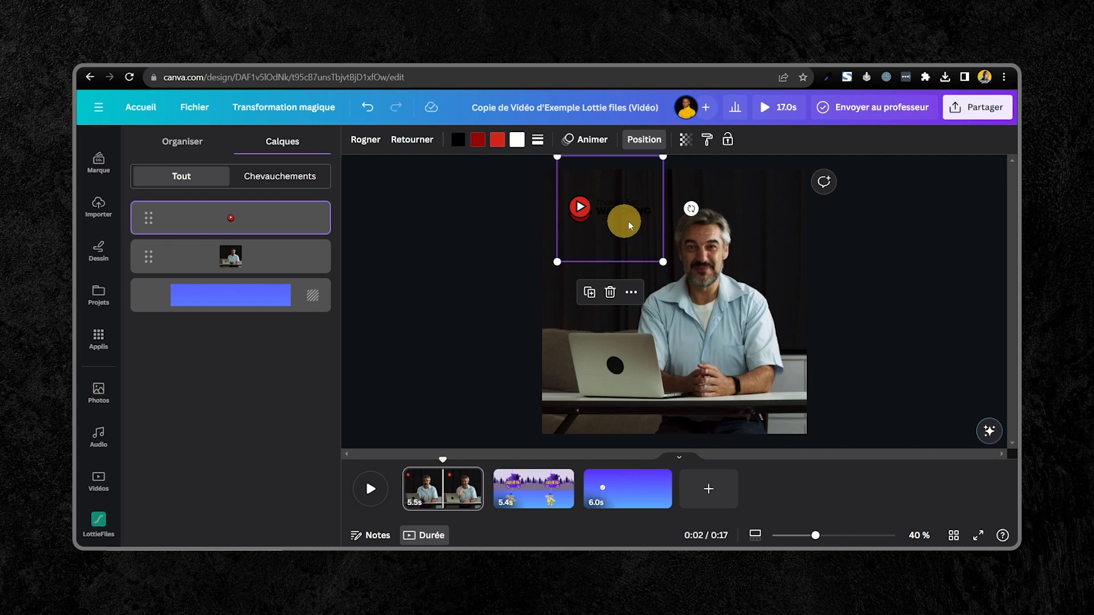
Step: Recolour the black parts of the Thanks for Watching animation on the first page white
{"action": "left_click", "coordinate": [459, 141]}
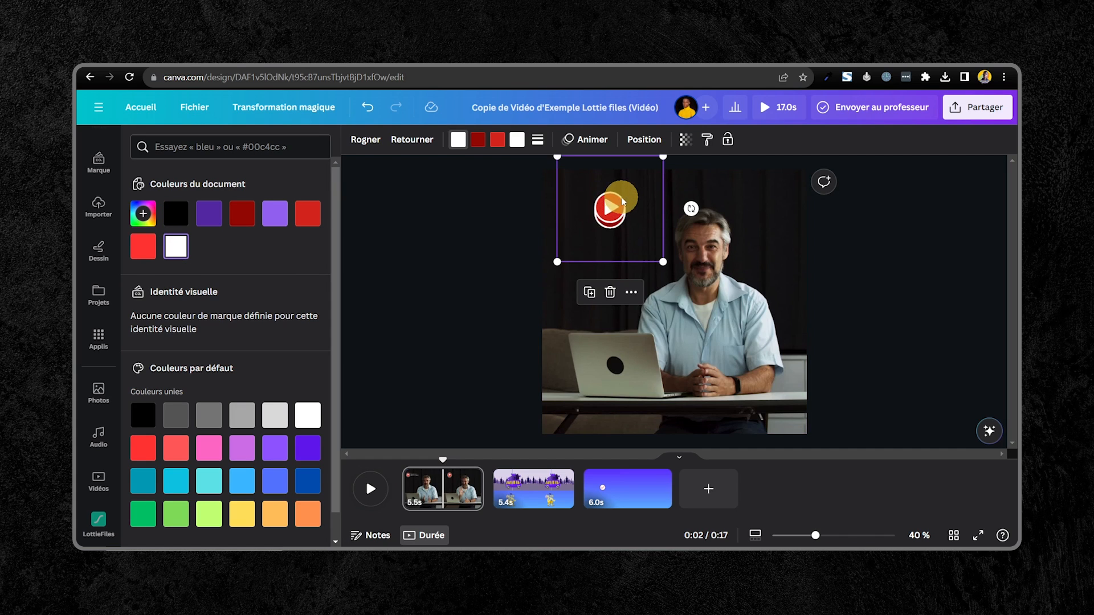
{"action": "left_click", "coordinate": [897, 247]}
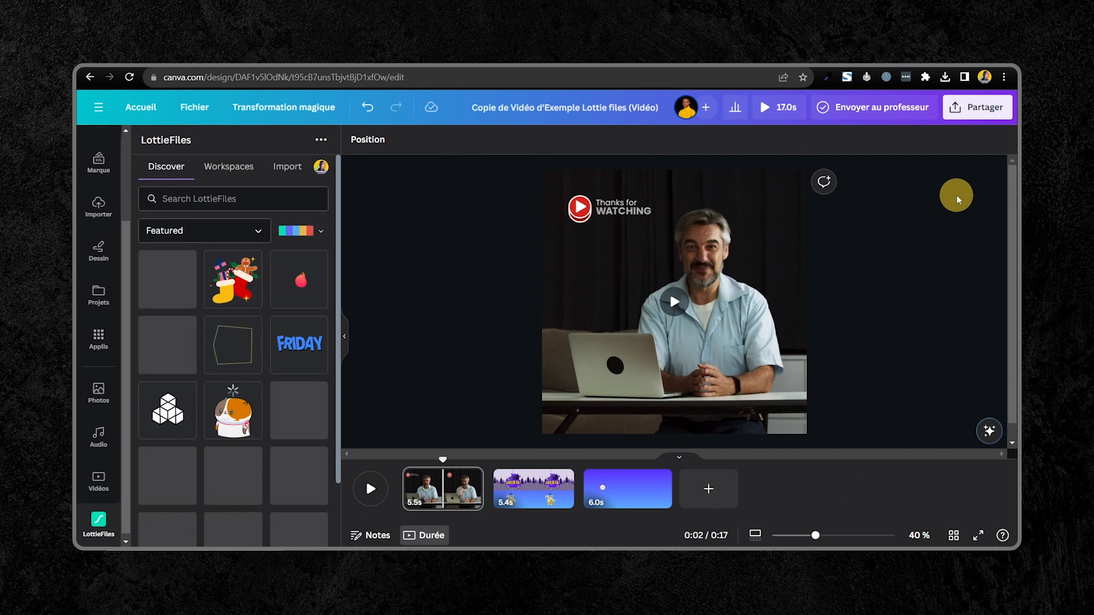
Step: Review the design's download settings for an MP4 video covering all pages
{"action": "left_click", "coordinate": [983, 111]}
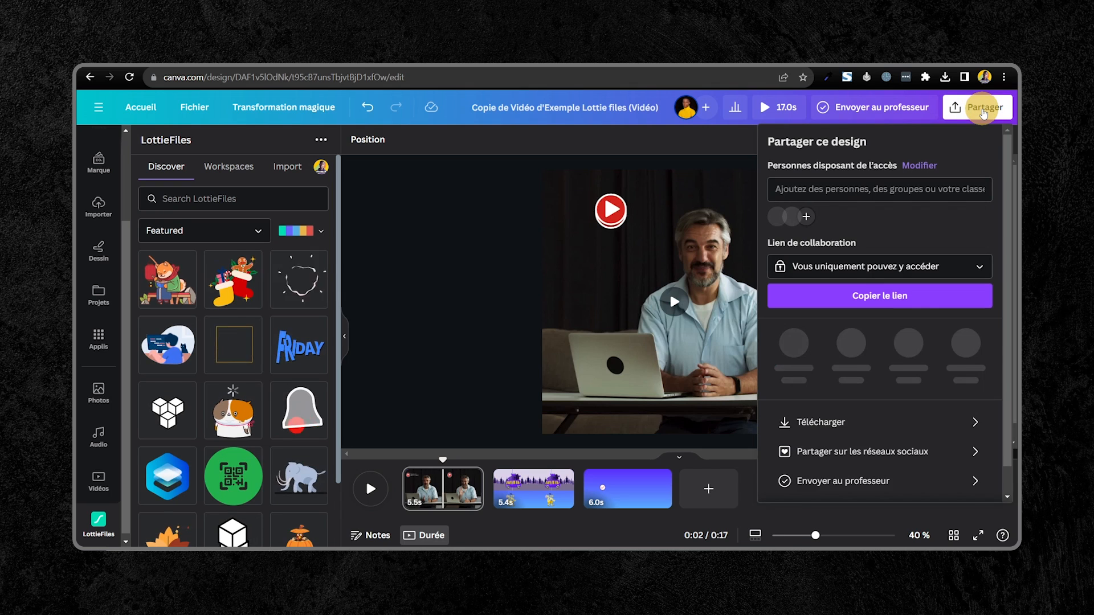
{"action": "left_click", "coordinate": [849, 419]}
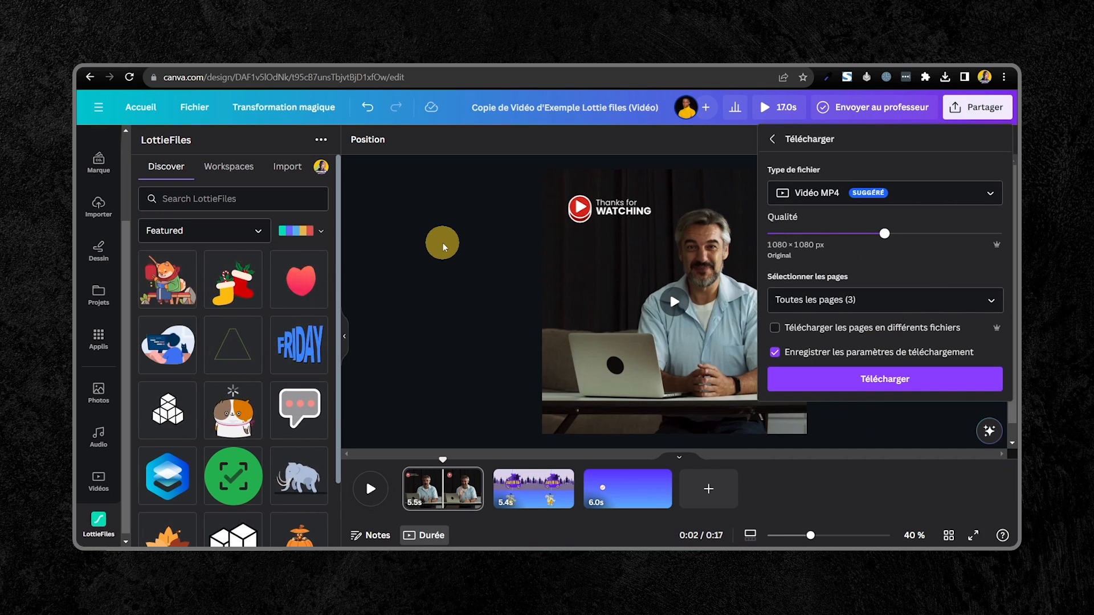
{"action": "left_click", "coordinate": [443, 247]}
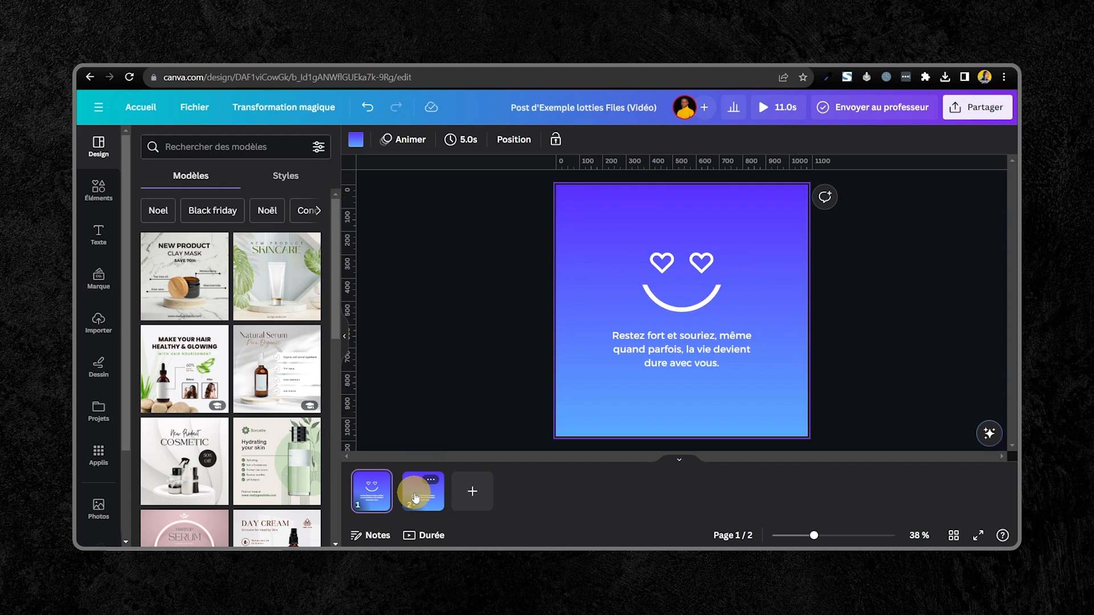
Step: Compare the smiley animations on pages 1 and 2 of the Post d'Exemple lotties Files design, ending on page 2
{"action": "left_click", "coordinate": [415, 497]}
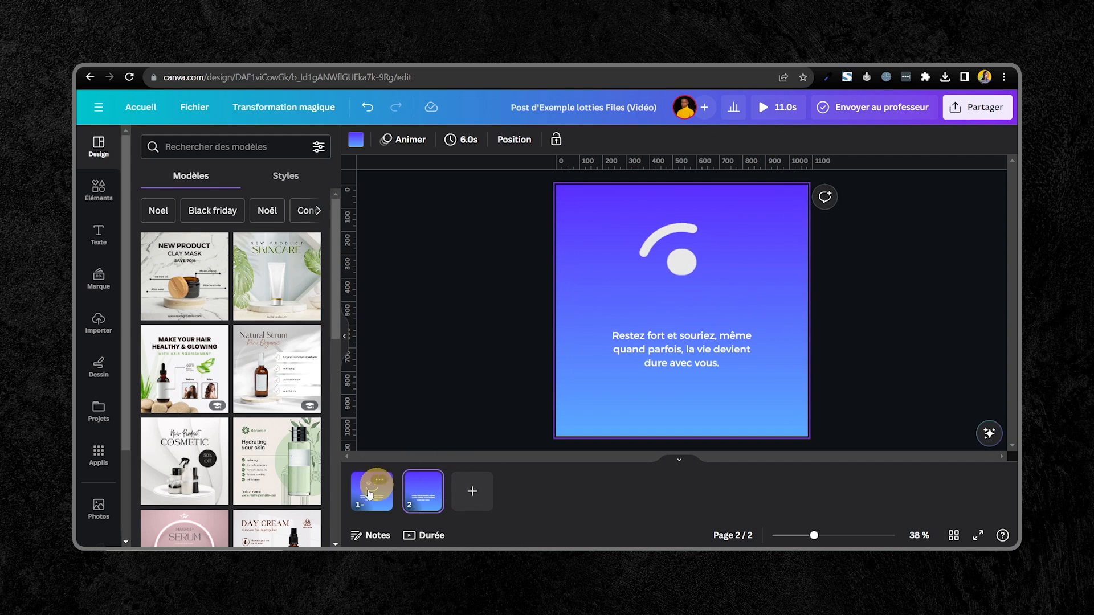
{"action": "left_click", "coordinate": [373, 489]}
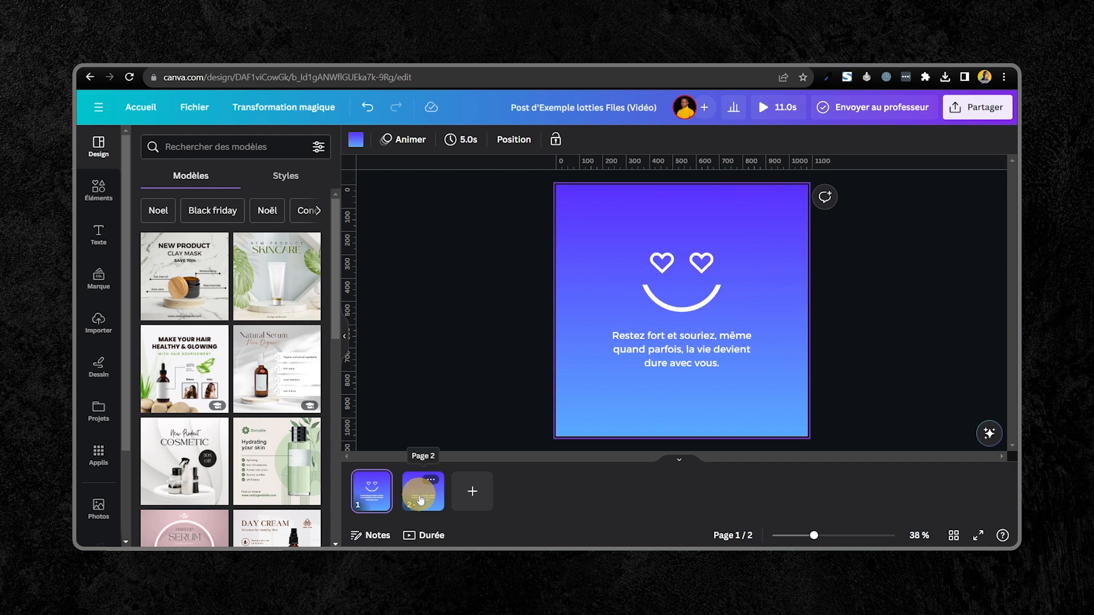
{"action": "left_click", "coordinate": [423, 489]}
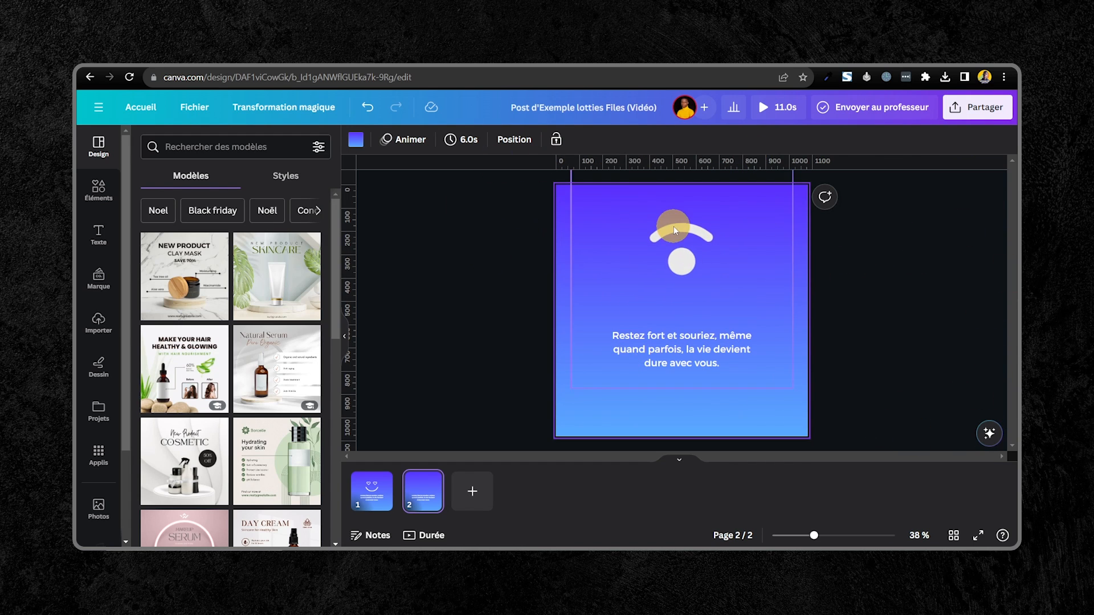
Step: Switch to the Présentation d'Exemple Lotties Files design and recolour the white monitor icon on page 2 red
{"action": "left_click", "coordinate": [456, 67]}
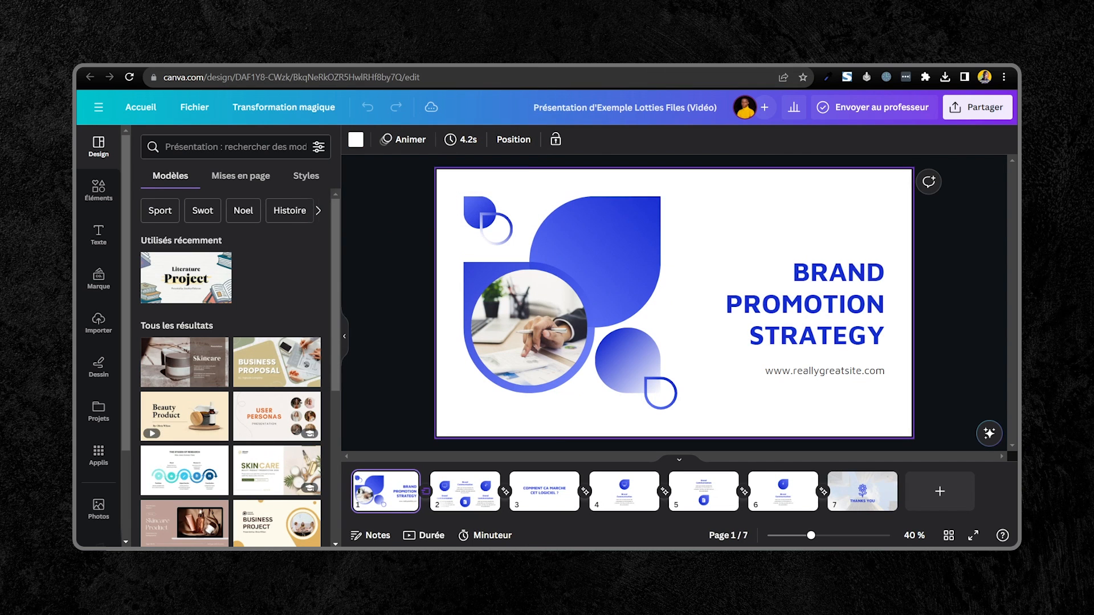
{"action": "left_click", "coordinate": [458, 491]}
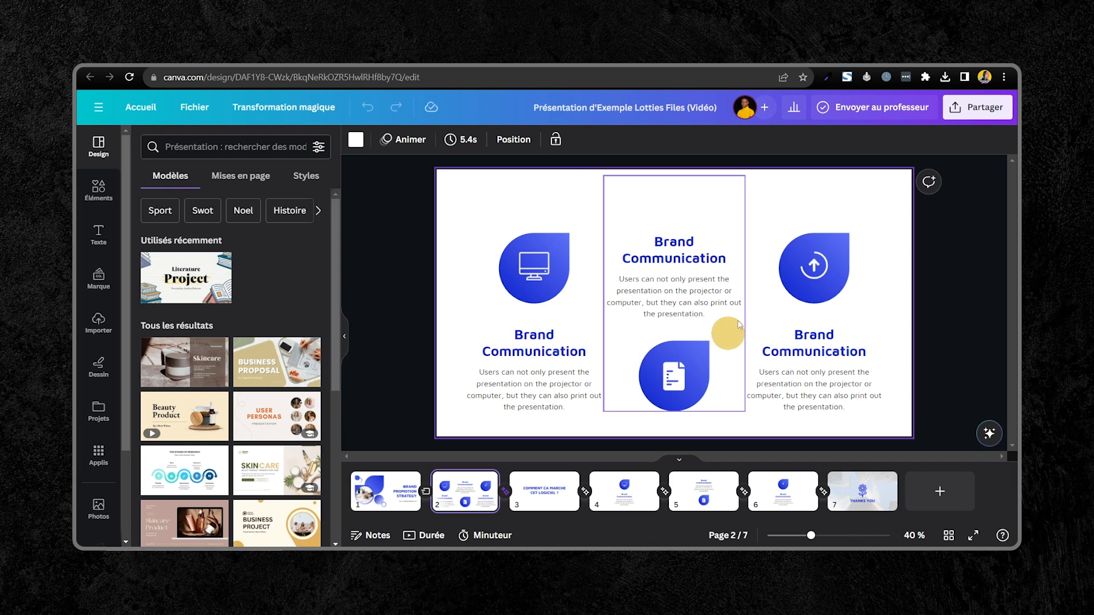
{"action": "left_click", "coordinate": [534, 265]}
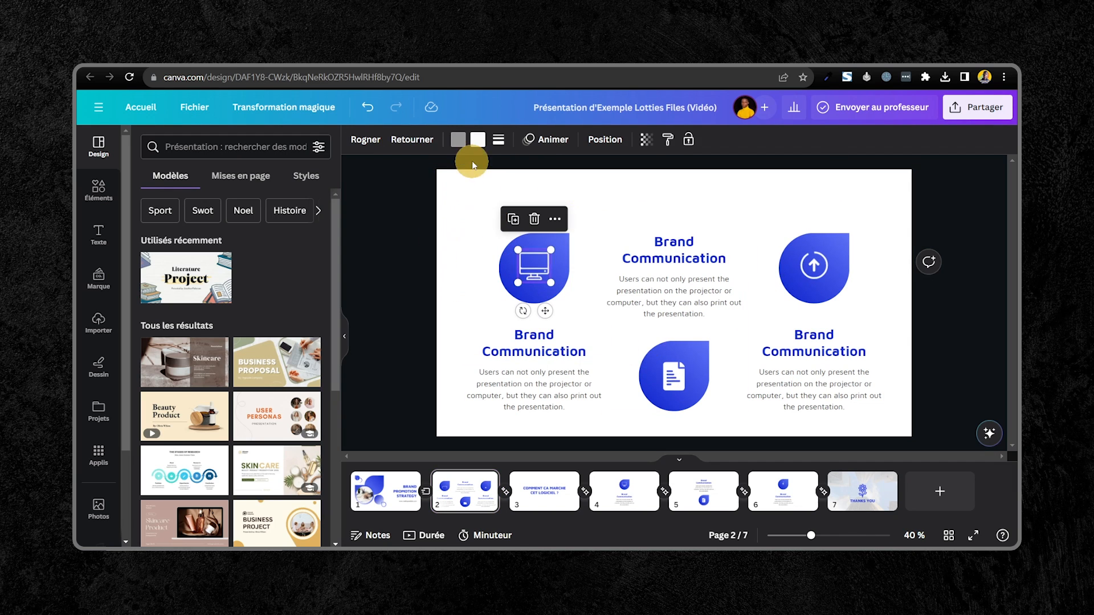
{"action": "left_click", "coordinate": [477, 140]}
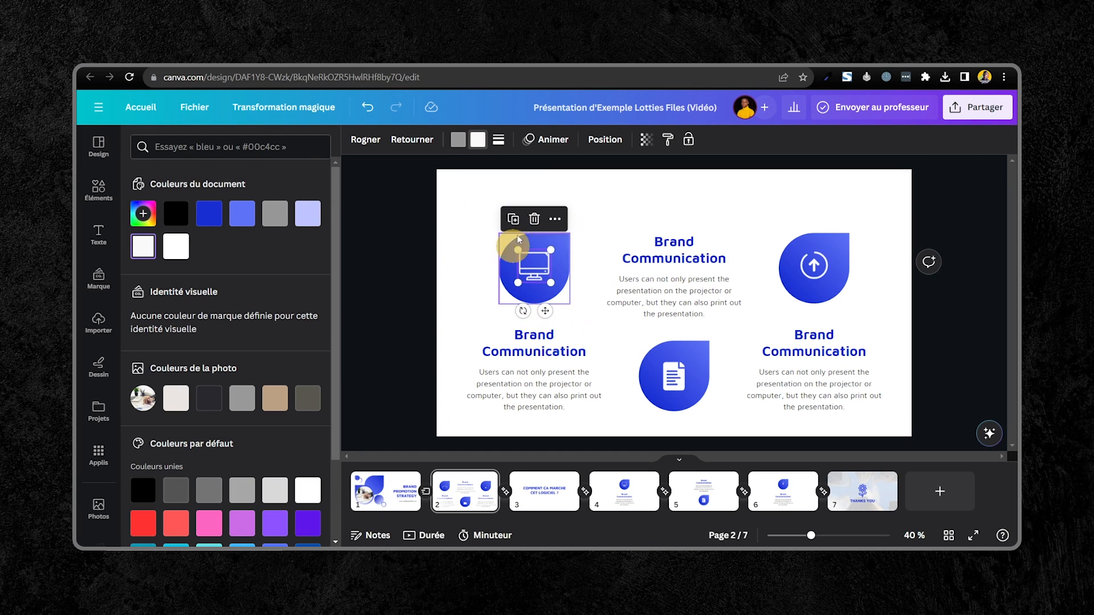
{"action": "scroll", "coordinate": [227, 313], "scroll_direction": "down", "scroll_amount": 1}
{"action": "scroll", "coordinate": [226, 313], "scroll_direction": "down", "scroll_amount": 3}
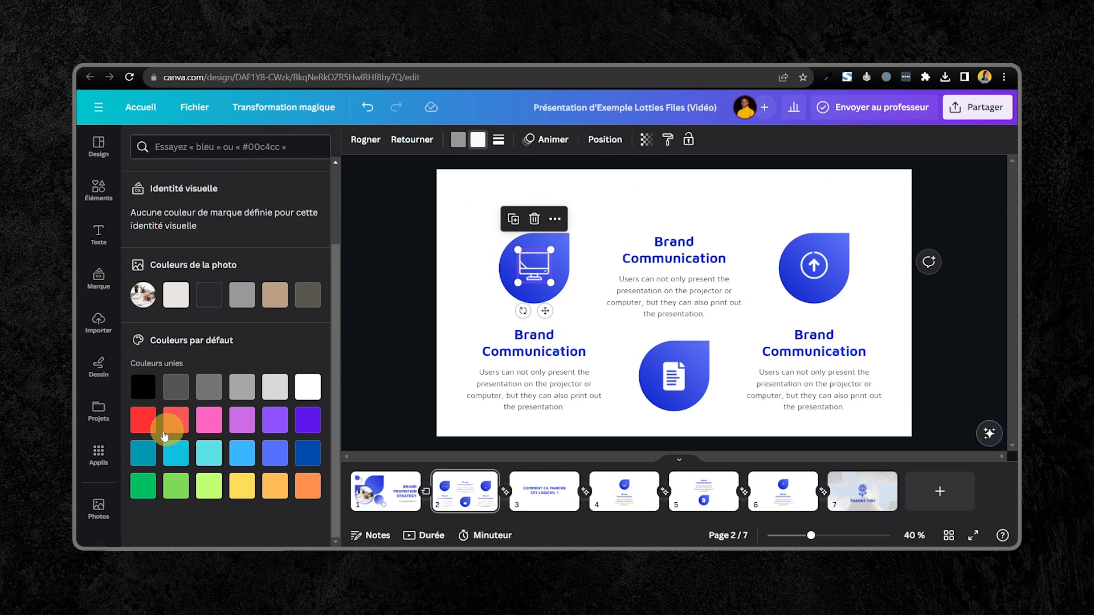
{"action": "left_click", "coordinate": [143, 420]}
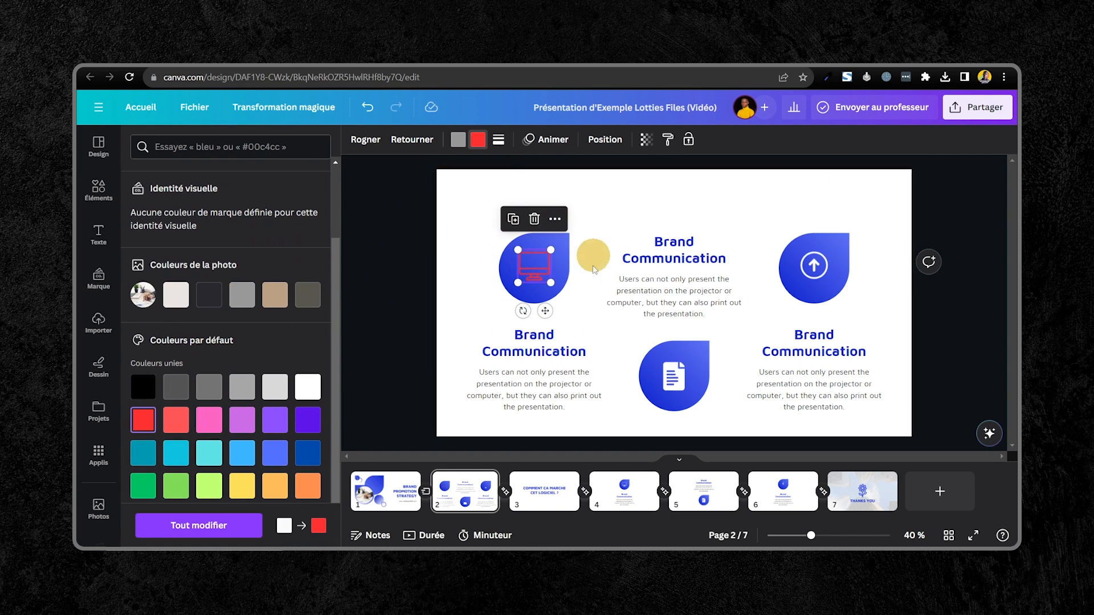
Step: Recolour the dark blue of the gradient drop shape behind the monitor icon red
{"action": "left_click", "coordinate": [555, 273]}
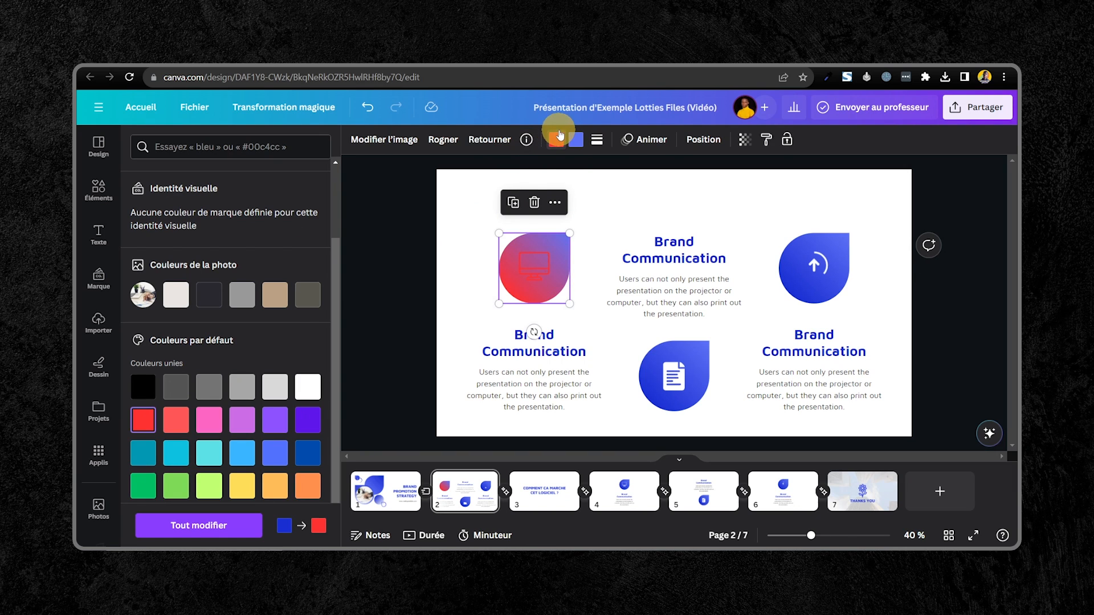
{"action": "left_click", "coordinate": [203, 419]}
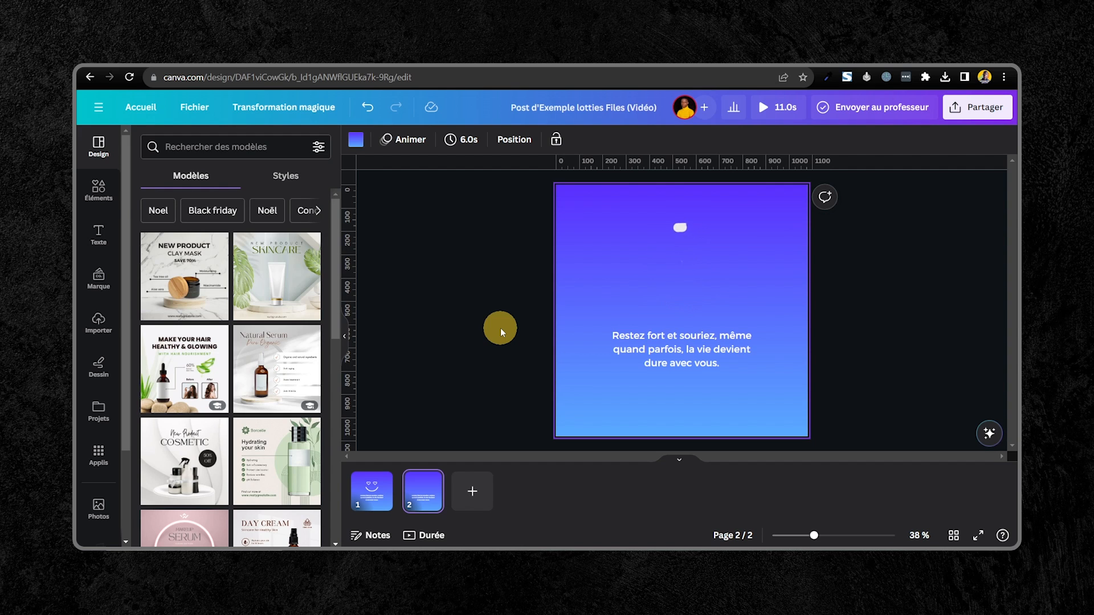
Step: Return to page 2 of the Post d'Exemple lotties Files design and locate the LottieFiles app
{"action": "scroll", "coordinate": [119, 306], "scroll_direction": "down", "scroll_amount": 2}
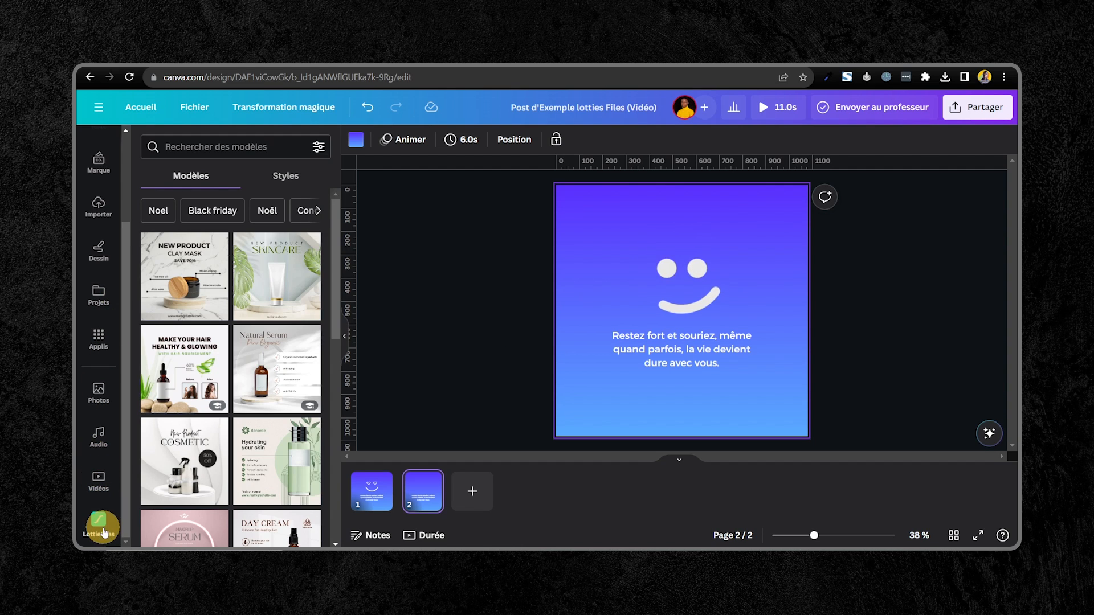